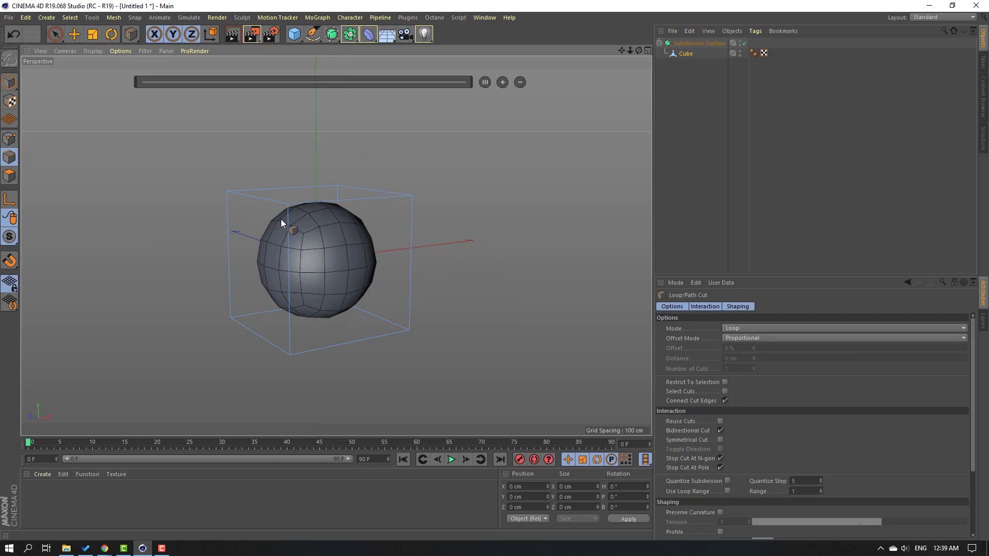
Add two horizontal loop cuts around the cube, at about 13% from the top edge and about 19% from the bottom edge
left_click(287, 225)
left_click_drag(405, 289, 380, 277, "alt")
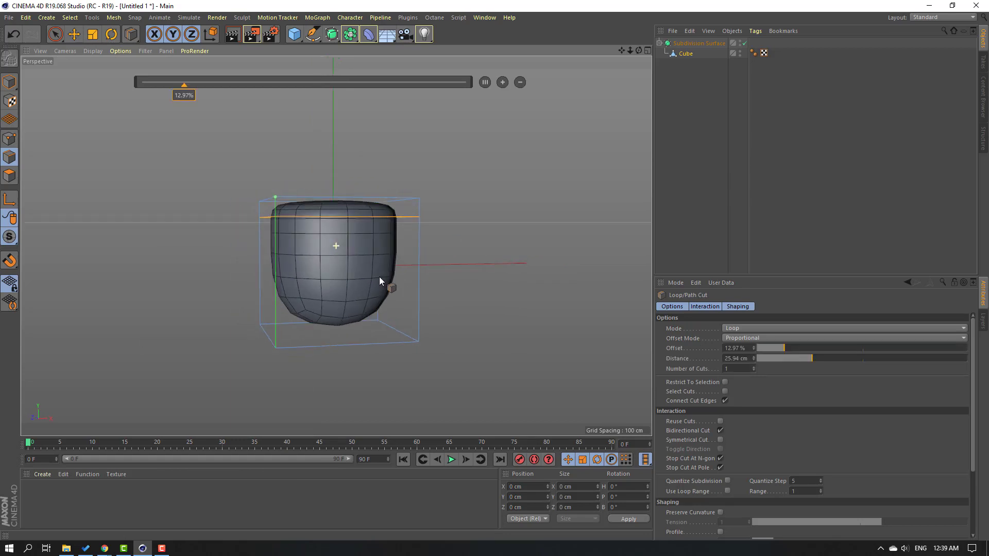
left_click(271, 327)
left_click_drag(270, 329, 334, 299, "alt")
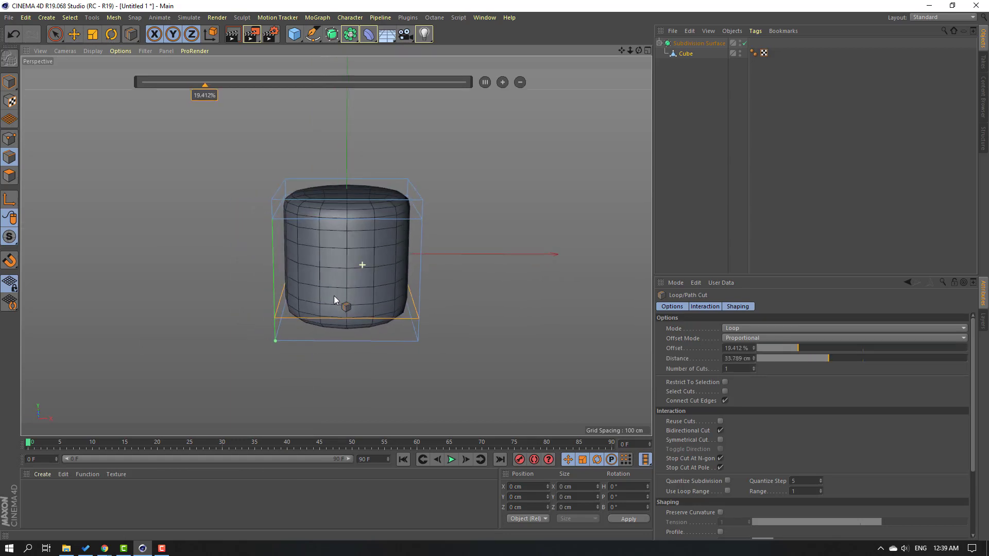
Add two vertical loop cuts near opposite sides of the cube, at offsets of about 83% and 73%
left_click(298, 210)
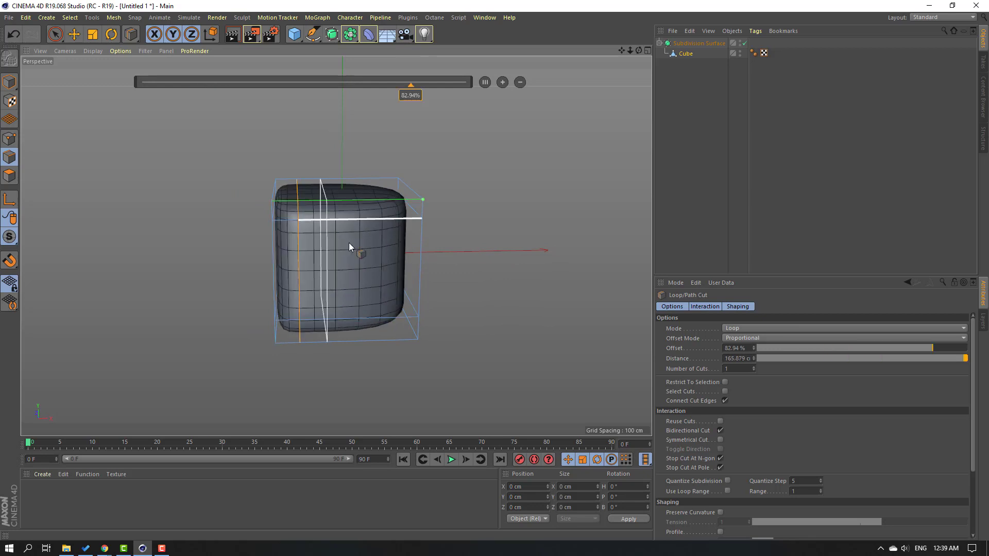
left_click_drag(379, 236, 351, 235, "alt")
left_click(388, 204)
scroll(314, 264, "down", 2)
left_click_drag(247, 250, 128, 89, "alt")
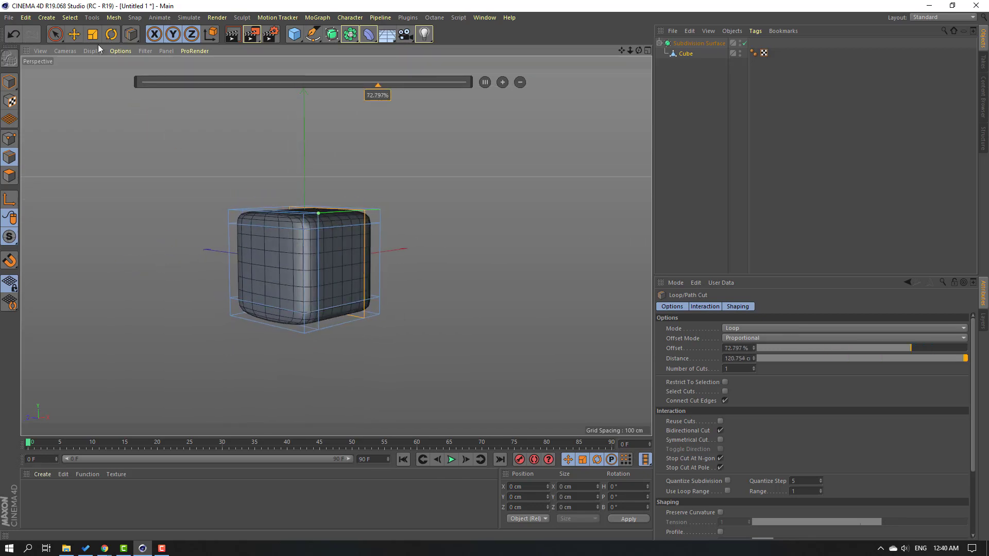
Select the middle polygon on the cube's negative X side and extrude it outward to about X -214 cm
left_click(77, 39)
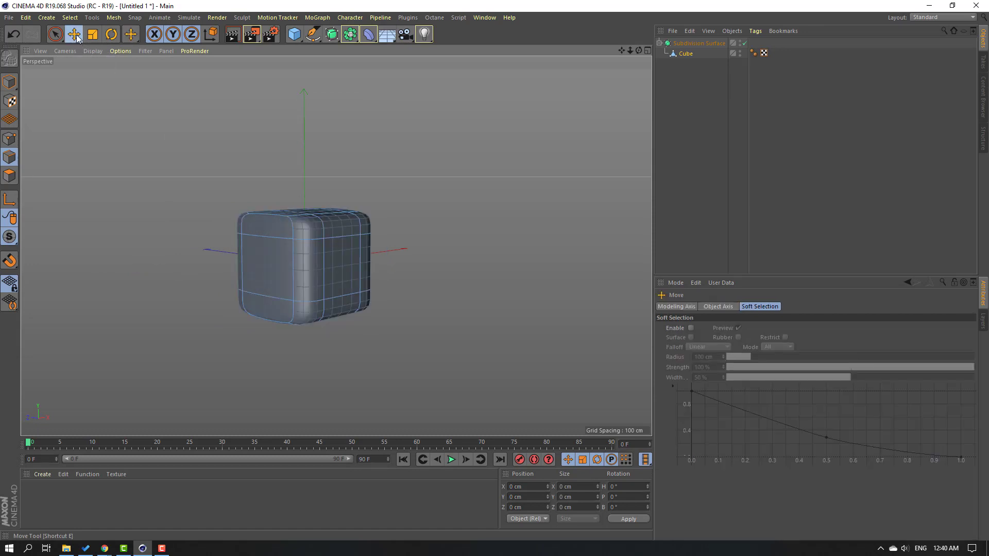
left_click(16, 180)
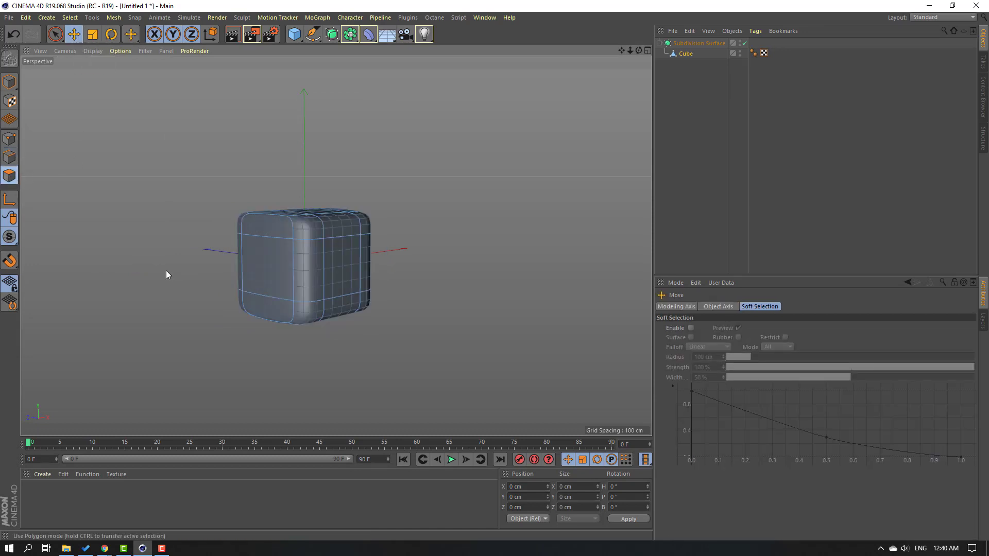
scroll(306, 321, "up", 1)
left_click_drag(81, 256, 35, 283, "alt")
left_click(247, 264)
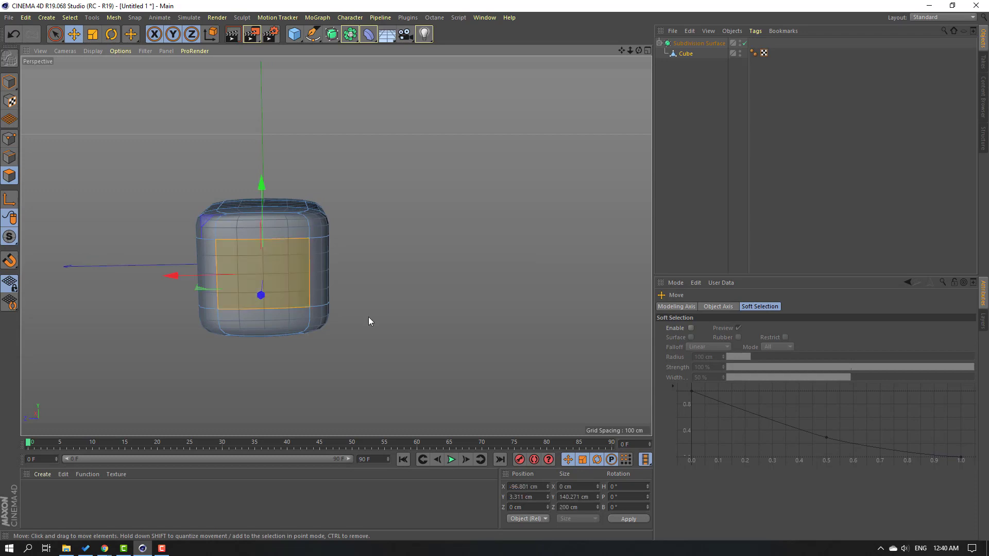
left_click_drag(369, 319, 279, 323, "alt")
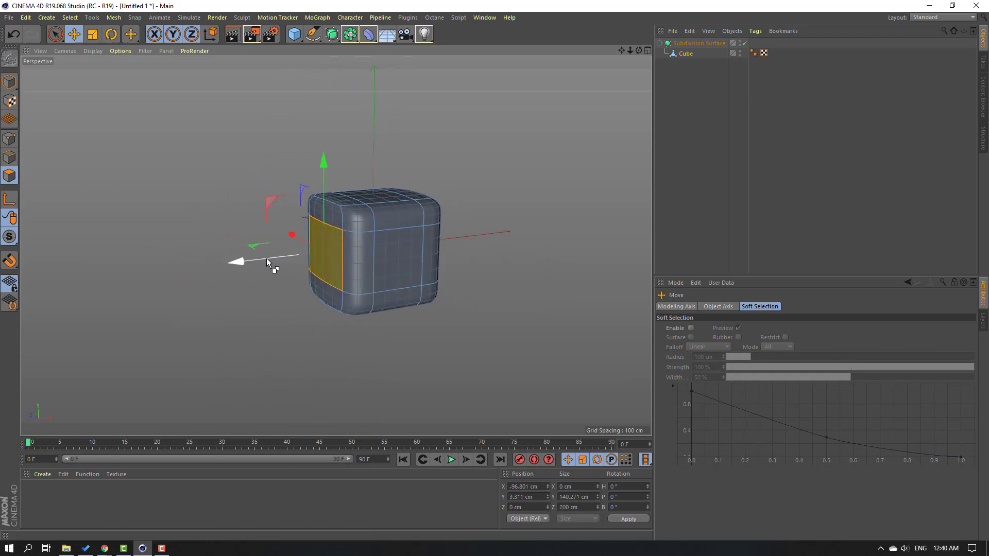
left_click_drag(268, 263, 217, 265)
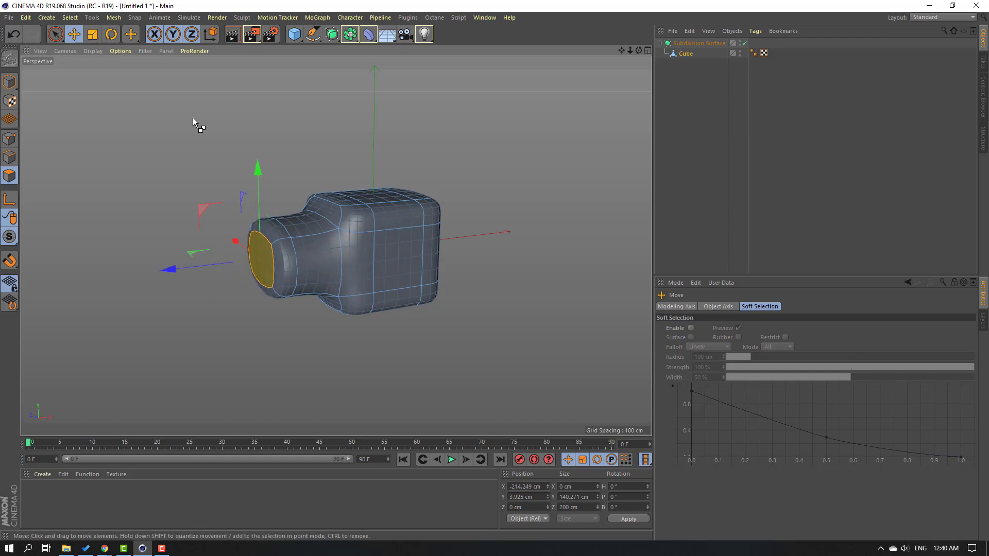
Scale the extruded end face up to about 328 cm in Y and 468 cm in Z
left_click(92, 34)
left_click_drag(213, 316, 671, 15, "alt")
left_click_drag(255, 280, 342, 270, "alt")
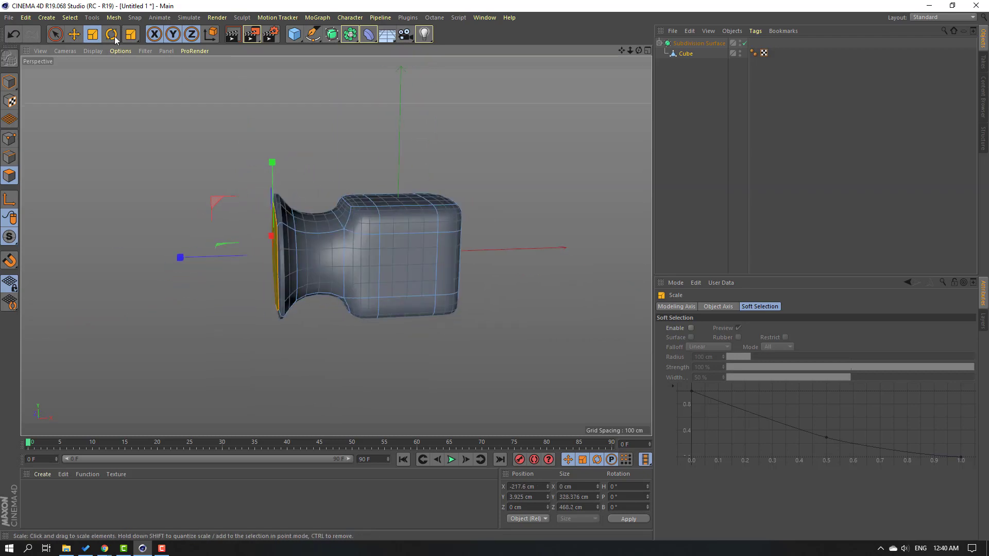
Extrude the flared end face to about X -423 cm and scale its Z size to about 351 cm
left_click(74, 34)
middle_click_drag(205, 253, 328, 248, "alt")
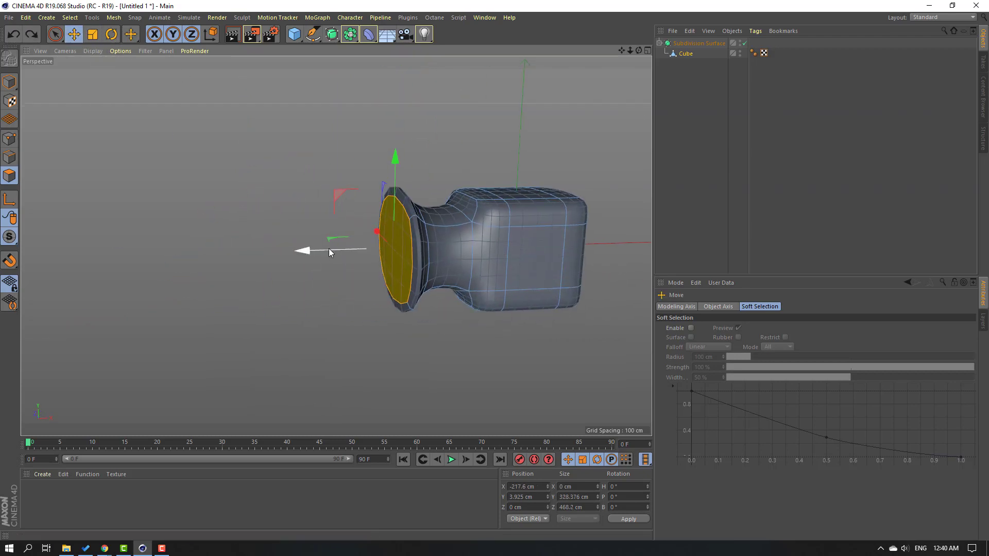
left_click_drag(329, 248, 206, 273)
left_click(93, 35)
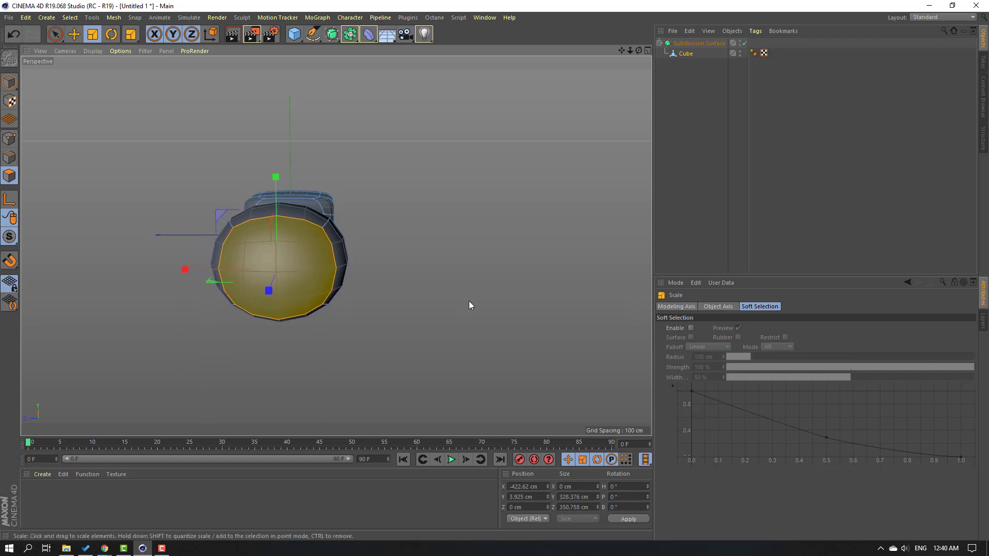
left_click_drag(468, 301, 390, 298, "alt")
scroll(389, 299, "down", 4)
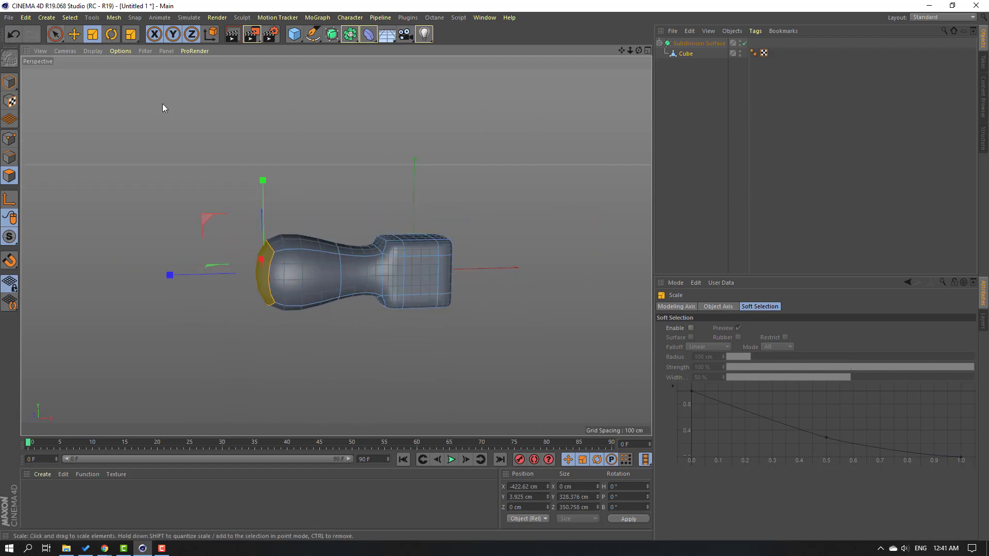
Shorten the flared end by rectangle-selecting its points and moving them along X toward the middle block, then moving the outermost points further in
left_click(58, 36)
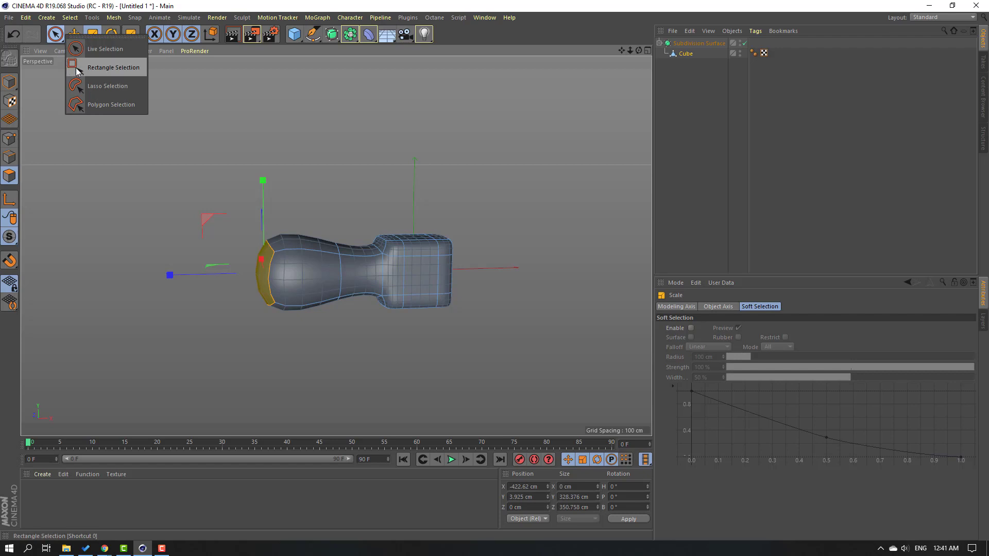
left_click(96, 72)
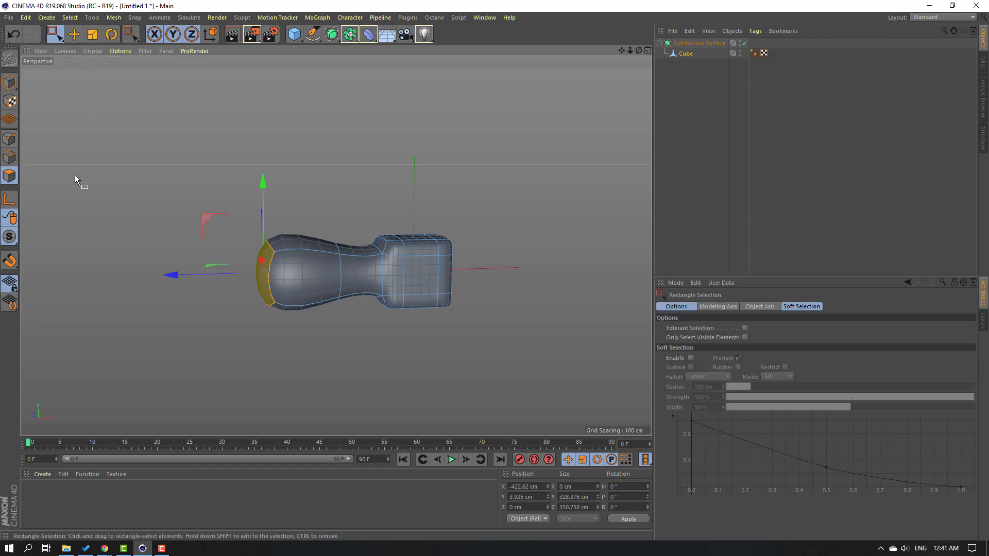
left_click(13, 143)
left_click_drag(335, 337, 331, 326, "alt")
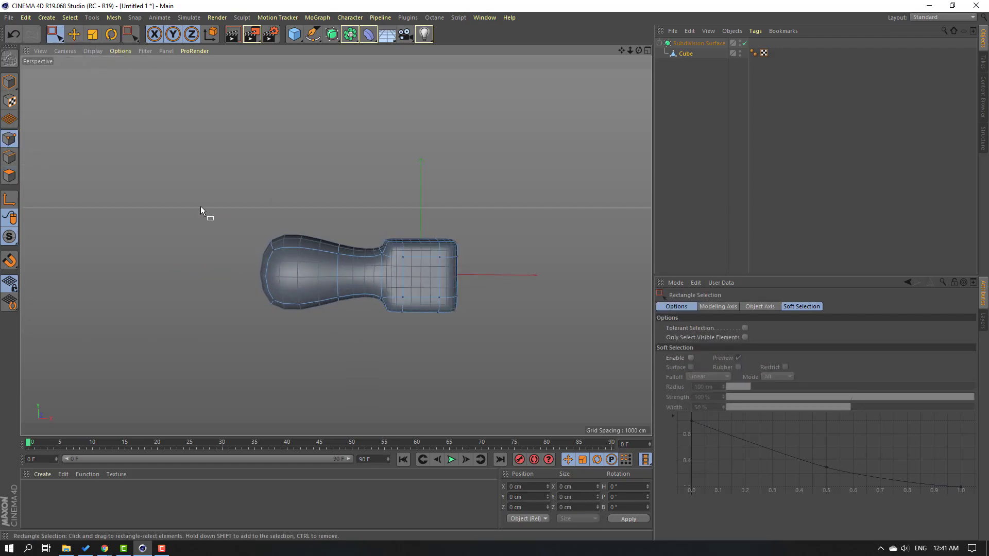
left_click_drag(192, 195, 344, 335)
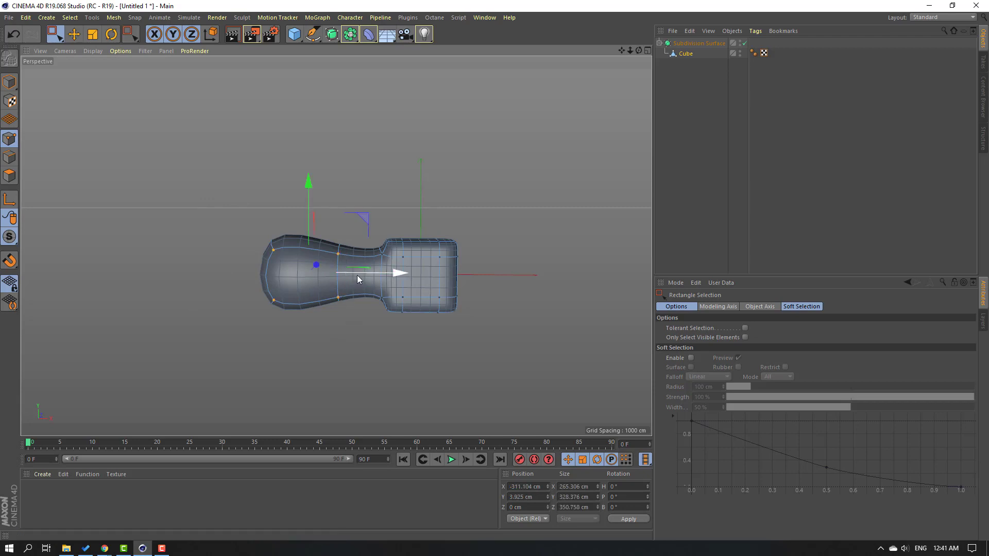
left_click_drag(336, 269, 357, 271)
left_click_drag(207, 184, 315, 327)
left_click_drag(369, 278, 382, 278)
left_click_drag(268, 305, 309, 232, "alt")
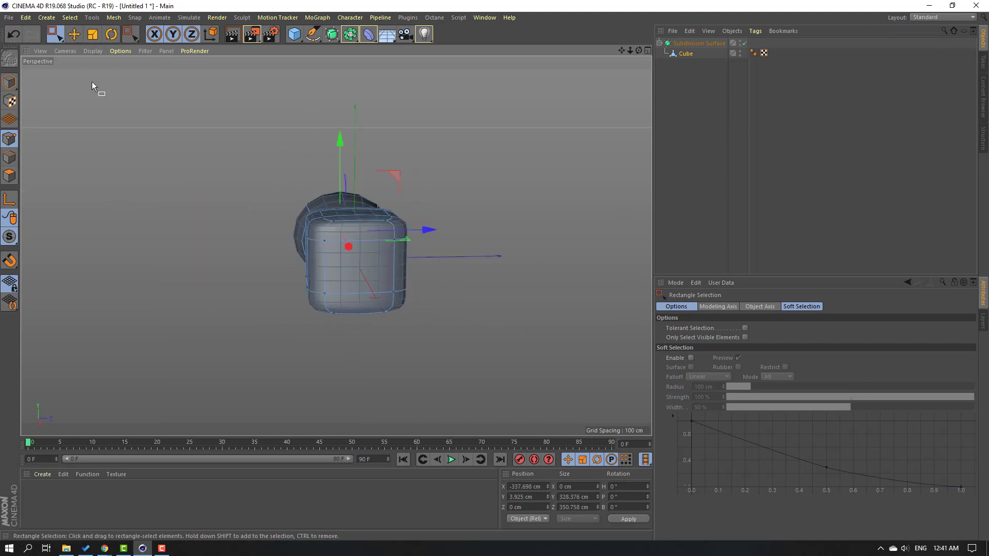
Extrude the middle polygon on the block's opposite side to about X 238 cm and lower it to about Y -12 cm
left_click(75, 35)
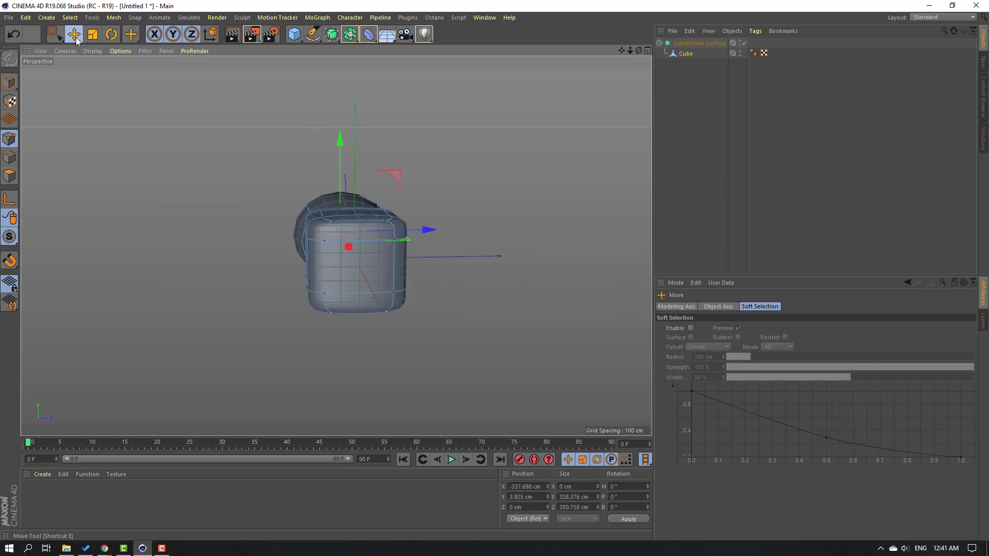
left_click(8, 176)
left_click_drag(172, 315, 291, 320, "alt")
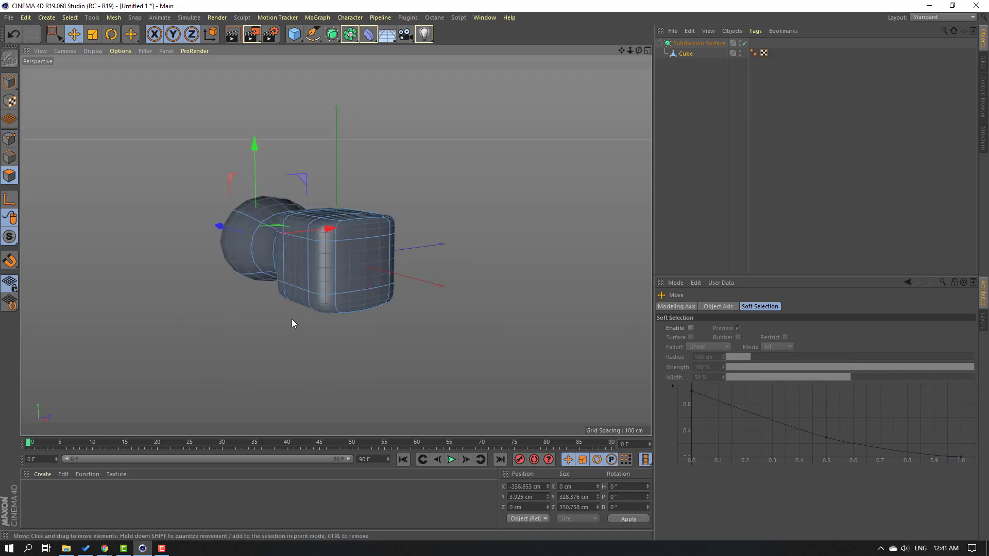
left_click(349, 274)
left_click_drag(349, 274, 394, 264, "alt")
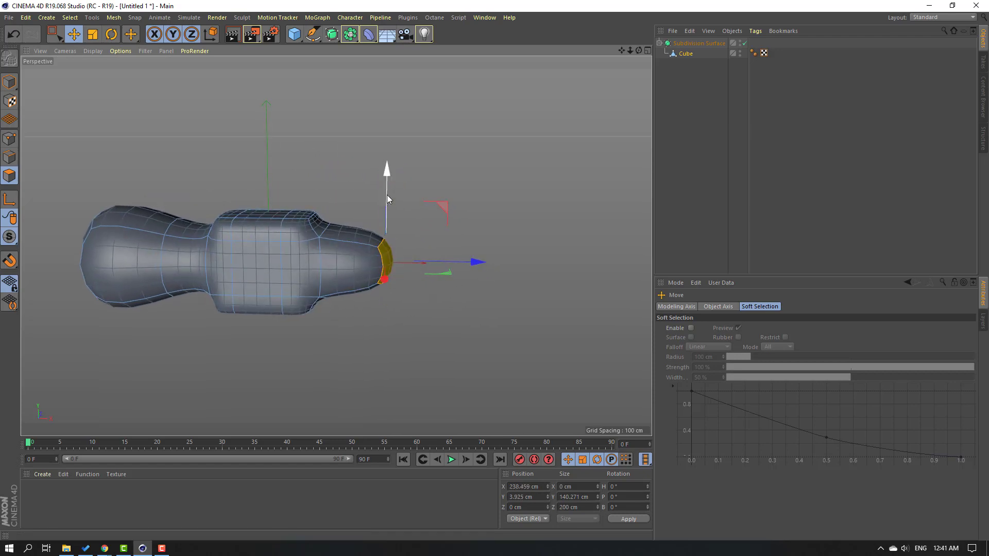
left_click_drag(387, 195, 385, 203)
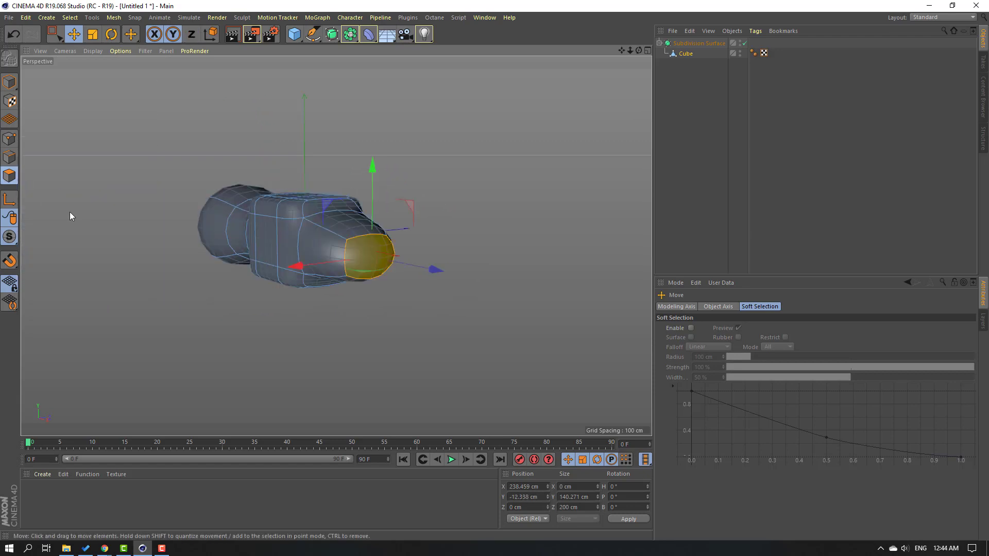
Add two lengthwise loop cuts with Loop/Path Cut, dividing the newly extruded end into three strips
left_click(9, 157)
right_click(439, 169)
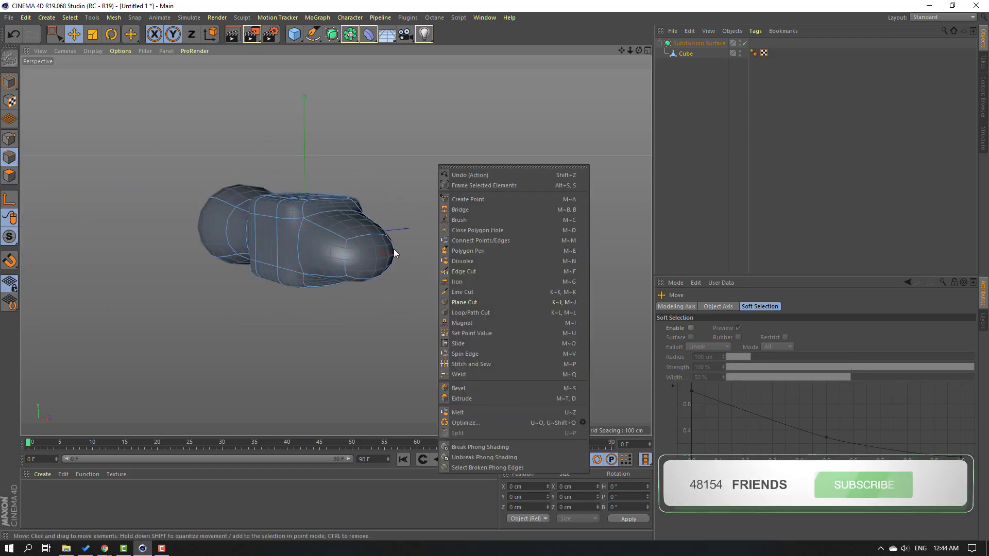
left_click(483, 314)
left_click_drag(357, 221, 381, 249, "alt")
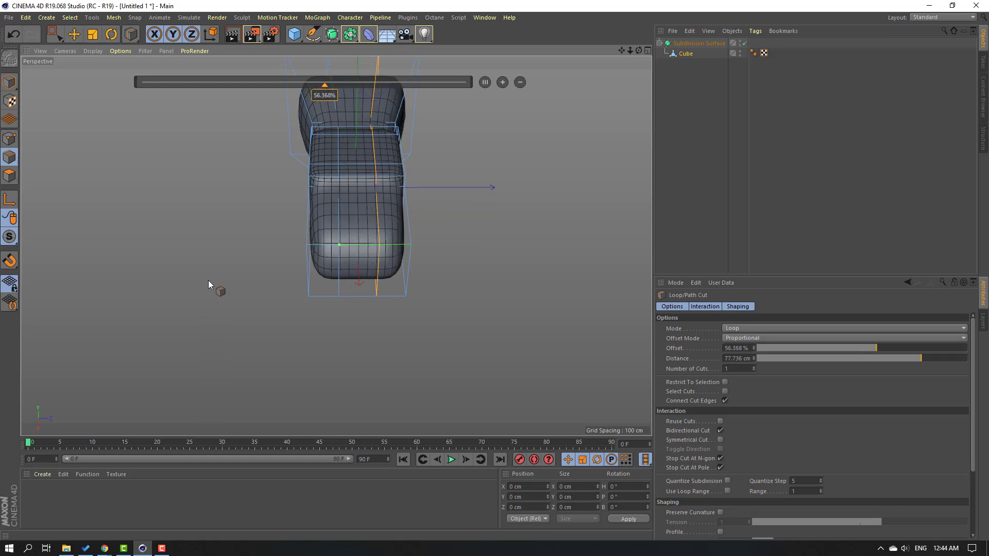
left_click_drag(208, 280, 231, 246, "alt")
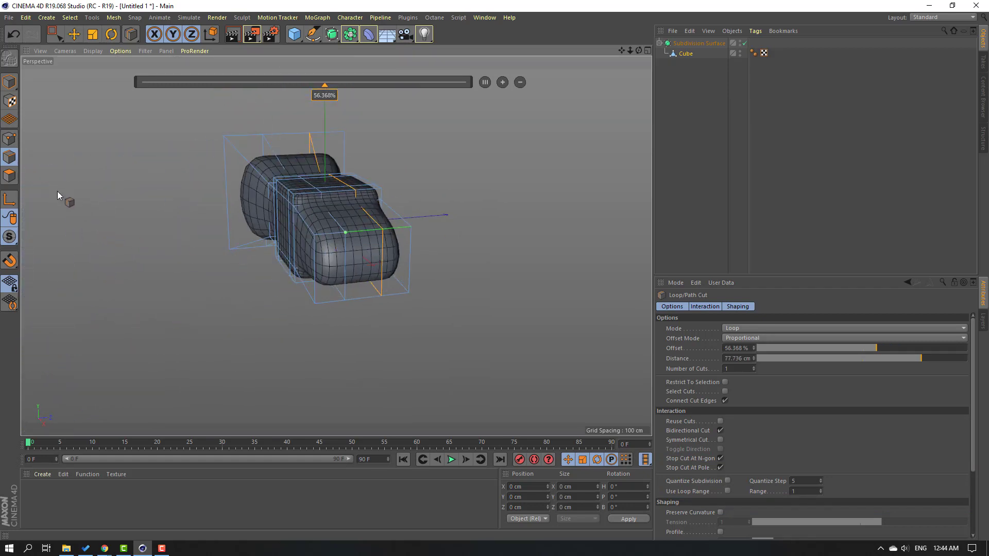
Extrude the two outer end polygons into a pair of downward-curving claws reaching about X 407 cm and Y -71 cm
left_click(9, 176)
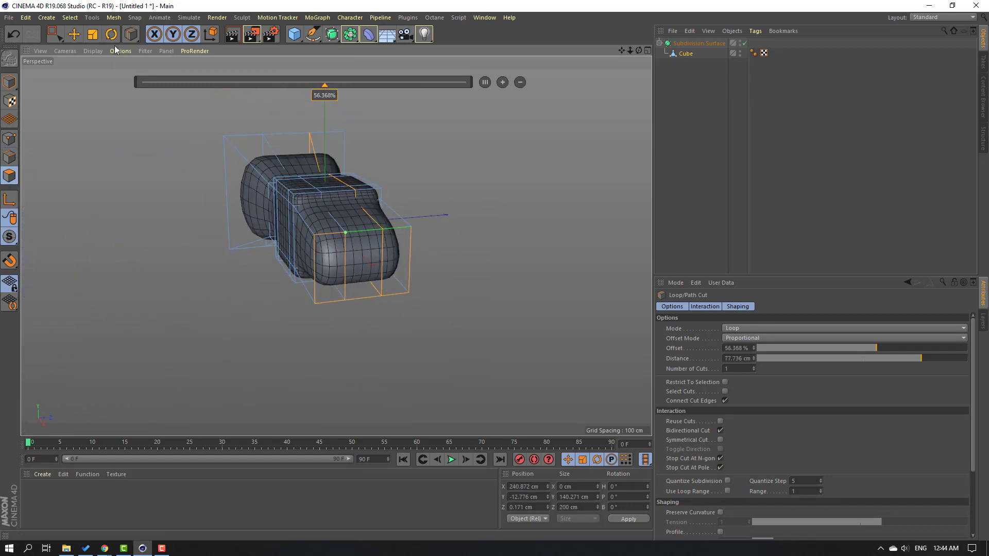
left_click(75, 35)
left_click_drag(168, 323, 303, 333, "alt")
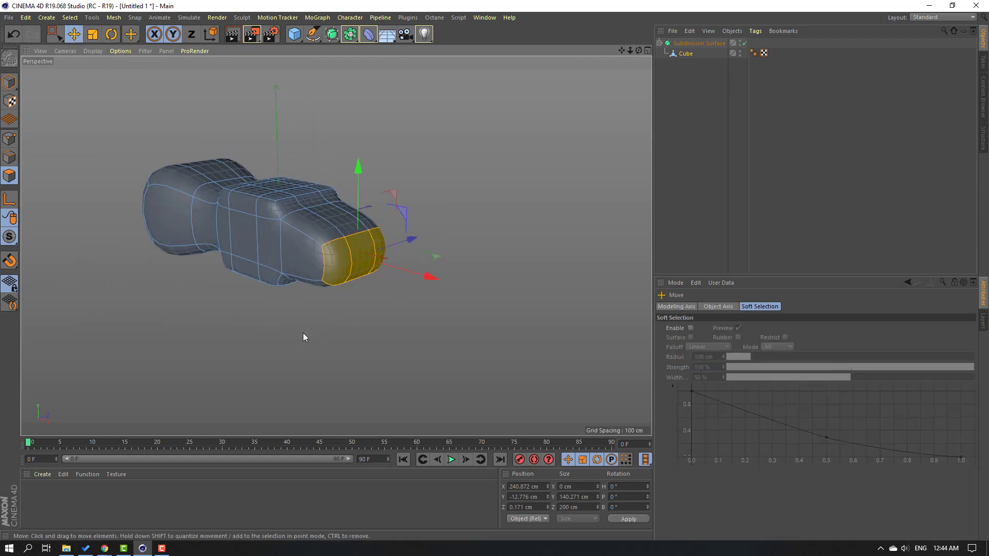
left_click_drag(381, 250, 484, 265, "alt")
left_click_drag(433, 181, 309, 324)
Taper the claw tips by scaling their end polygons vertically to about 70 cm in Y
left_click(92, 36)
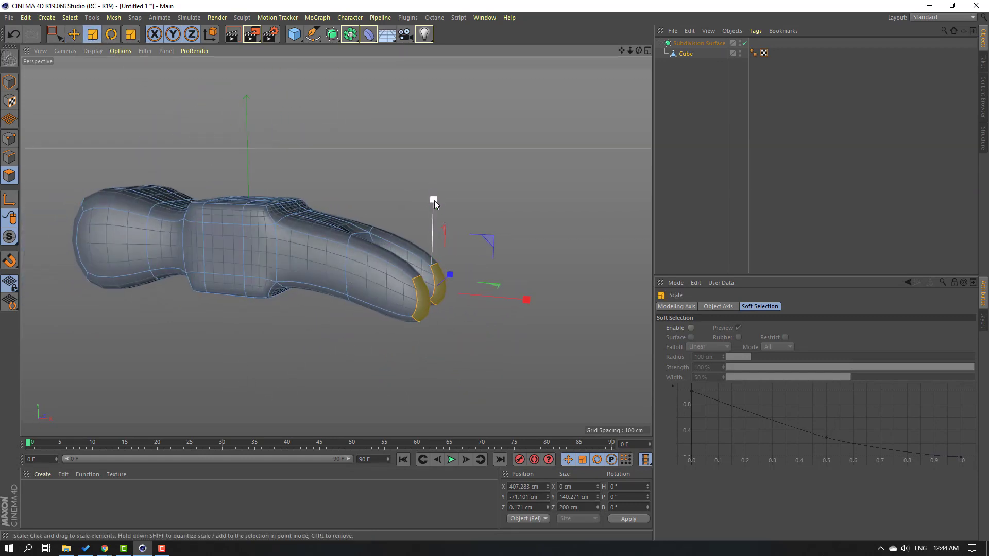
left_click_drag(434, 200, 415, 246)
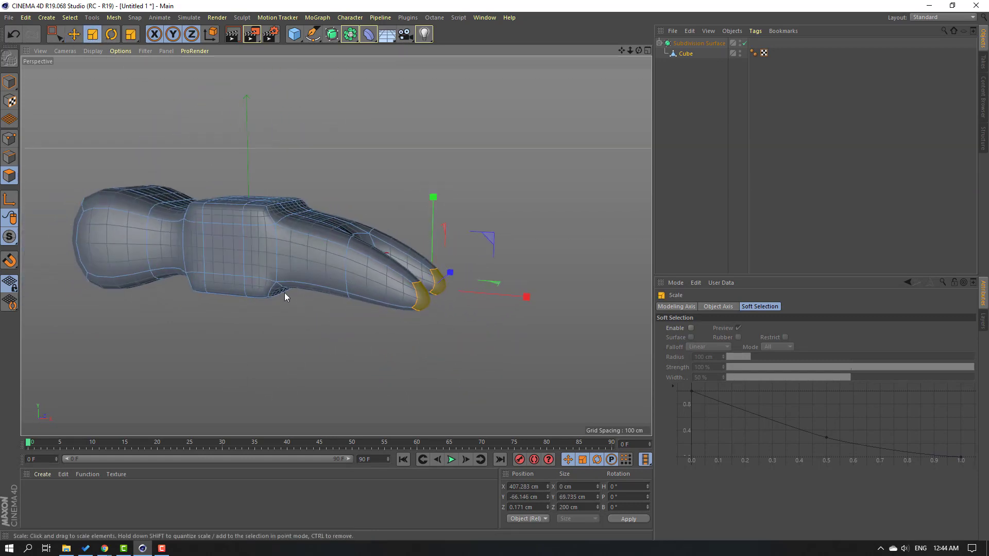
left_click_drag(284, 292, 97, 212, "alt")
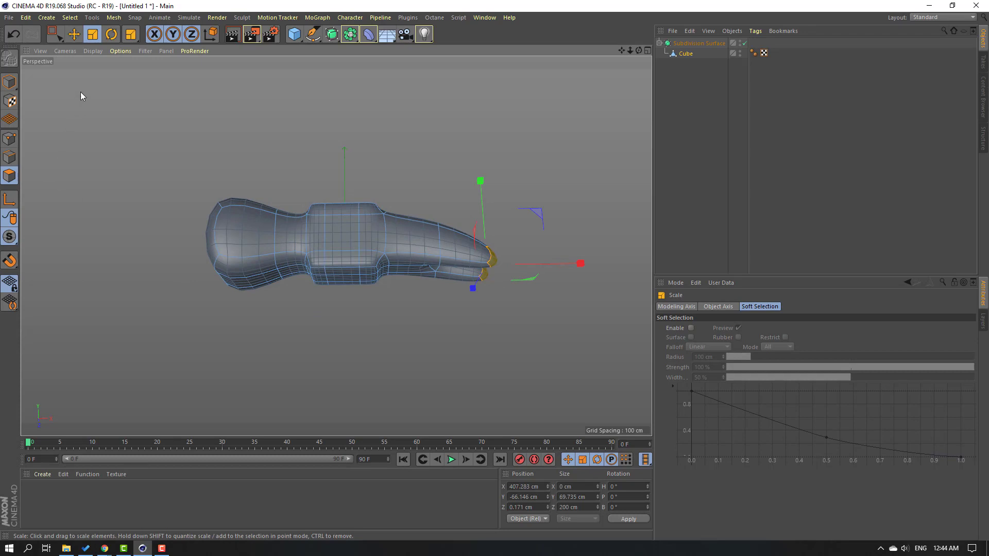
Select all nine polygons on the top of the middle block and move them slightly outward along their normal
left_click(74, 35)
scroll(323, 317, "up", 6)
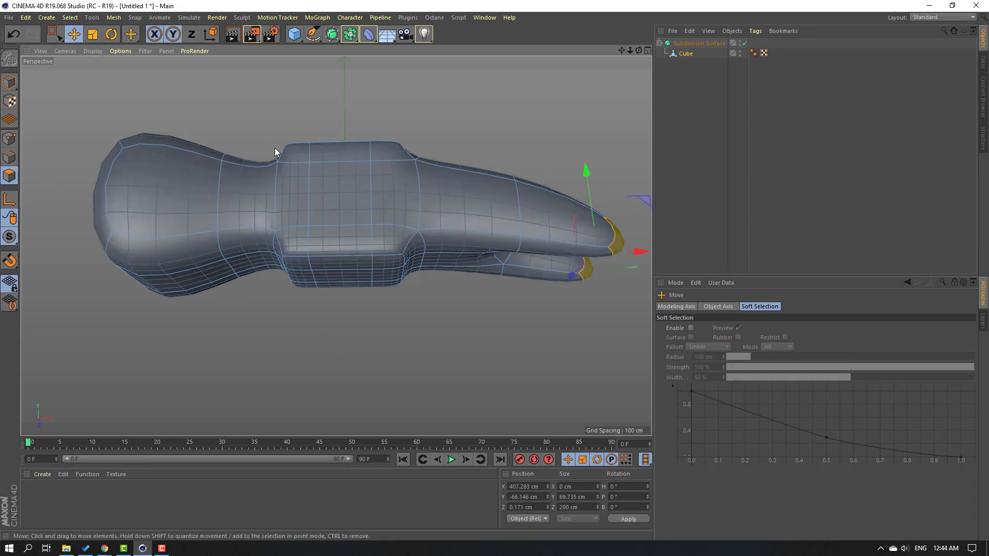
left_click_drag(274, 149, 331, 173, "alt")
middle_click_drag(332, 173, 273, 286, "alt")
left_click_drag(273, 287, 268, 273, "alt")
left_click(244, 197)
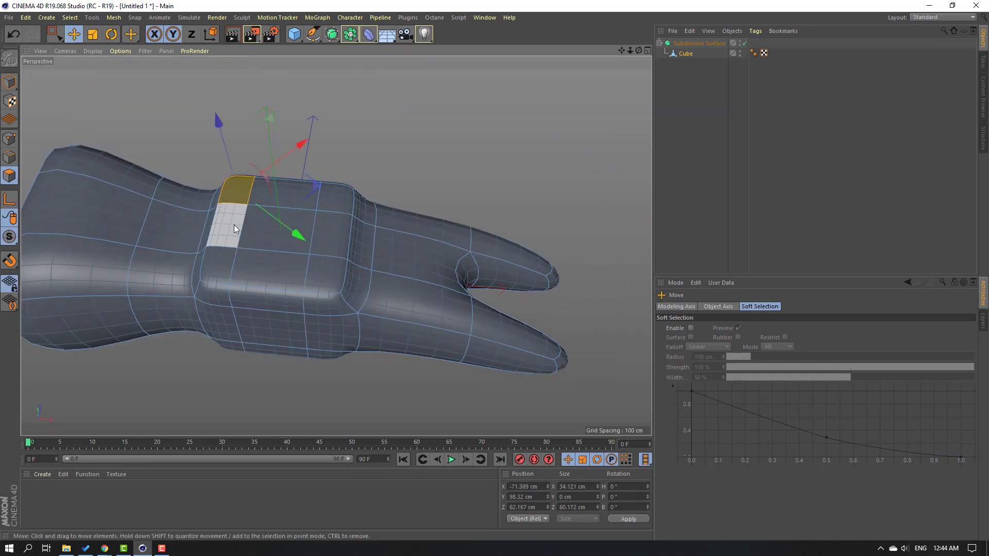
left_click(233, 224, "shift")
left_click(231, 269, "shift")
left_click(308, 271, "shift")
left_click(309, 234, "shift")
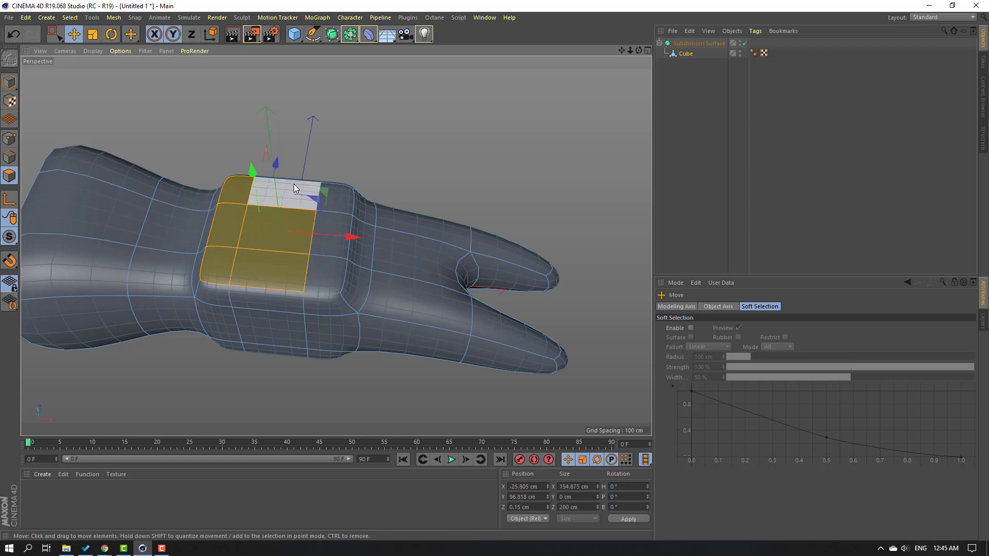
left_click(294, 184, "shift")
left_click(333, 196, "shift")
left_click(332, 225, "shift")
left_click(321, 270, "shift")
left_click_drag(239, 284, 218, 263, "alt")
left_click_drag(268, 209, 273, 195)
Select all nine polygons on the underside of the middle block and move them down to about Y -133 cm
middle_click_drag(253, 358, 295, 208, "alt")
left_click_drag(289, 224, 278, 150, "alt")
left_click(273, 147)
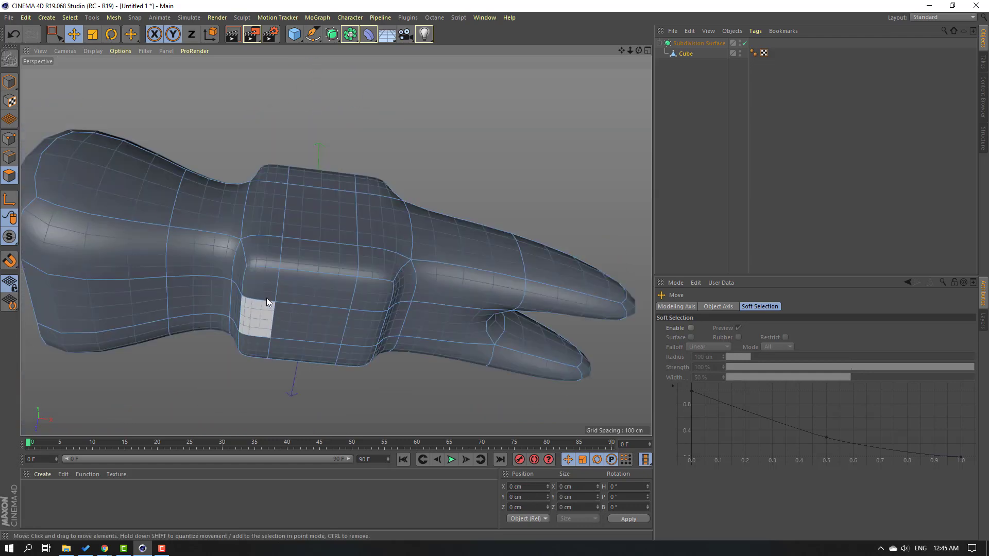
left_click(267, 291)
left_click(264, 319, "shift")
left_click(260, 345, "shift")
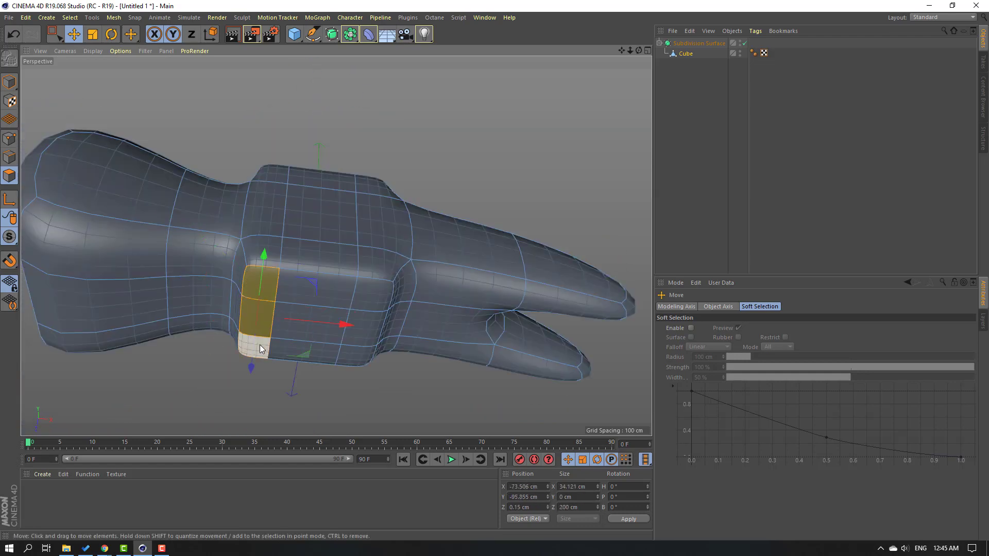
left_click(259, 345, "shift")
left_click(297, 352, "shift")
left_click(316, 313, "shift")
left_click(323, 292, "shift")
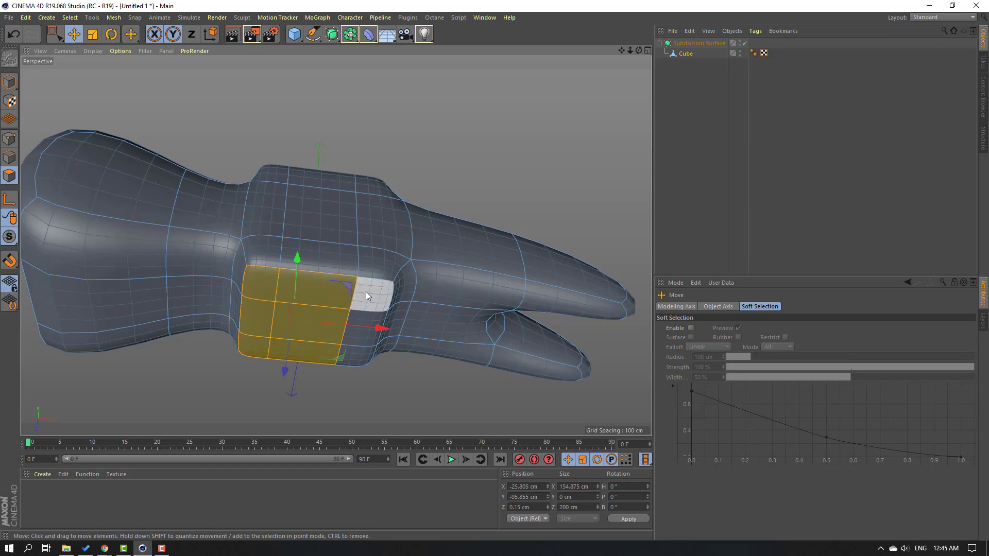
left_click(365, 291, "shift")
left_click_drag(252, 319, 306, 230, "alt")
scroll(194, 256, "down", 3)
left_click_drag(169, 289, 287, 292, "alt")
left_click_drag(324, 231, 271, 218)
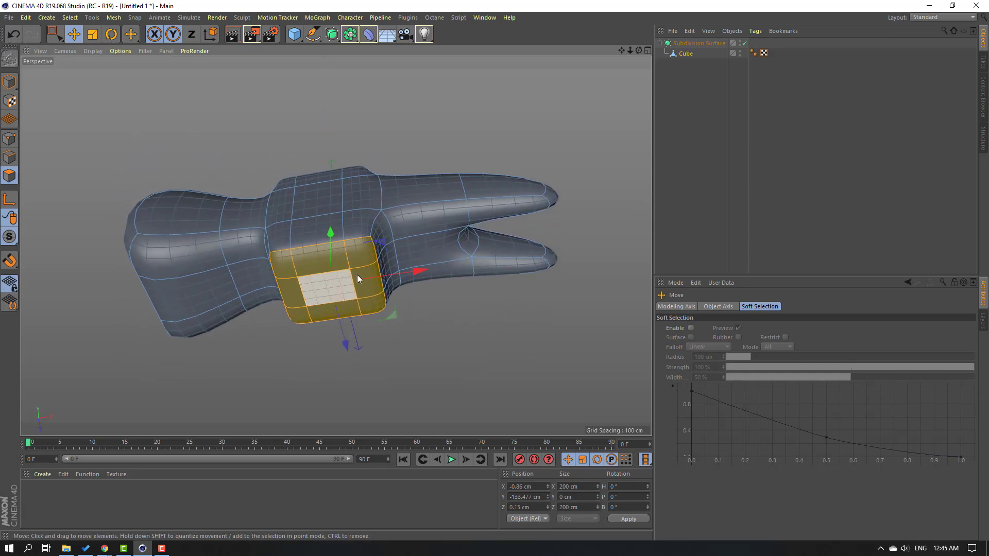
Inset the nine underside polygons by extruding with the Scale tool to about 132 cm in X and Z
left_click_drag(176, 315, 146, 320, "alt")
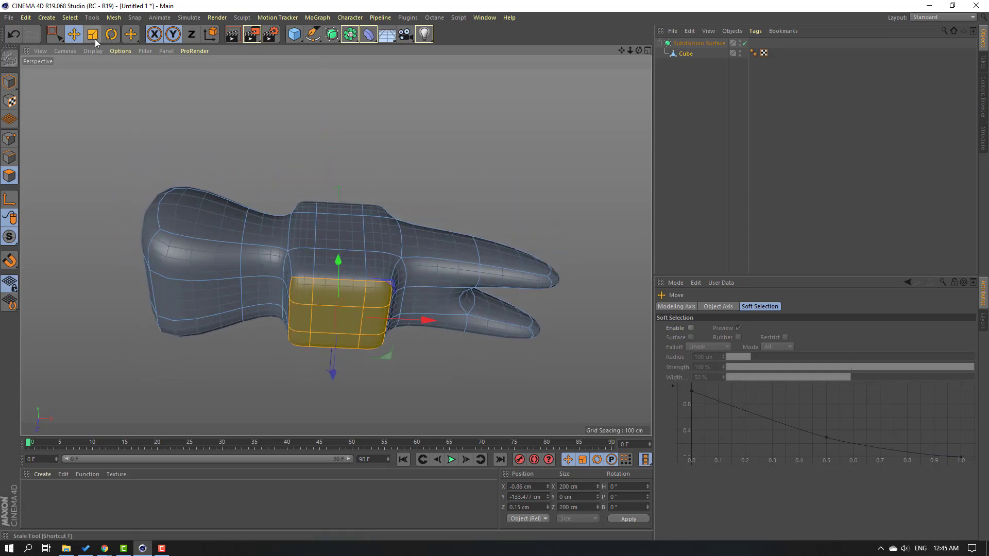
left_click(94, 37)
left_click(94, 35)
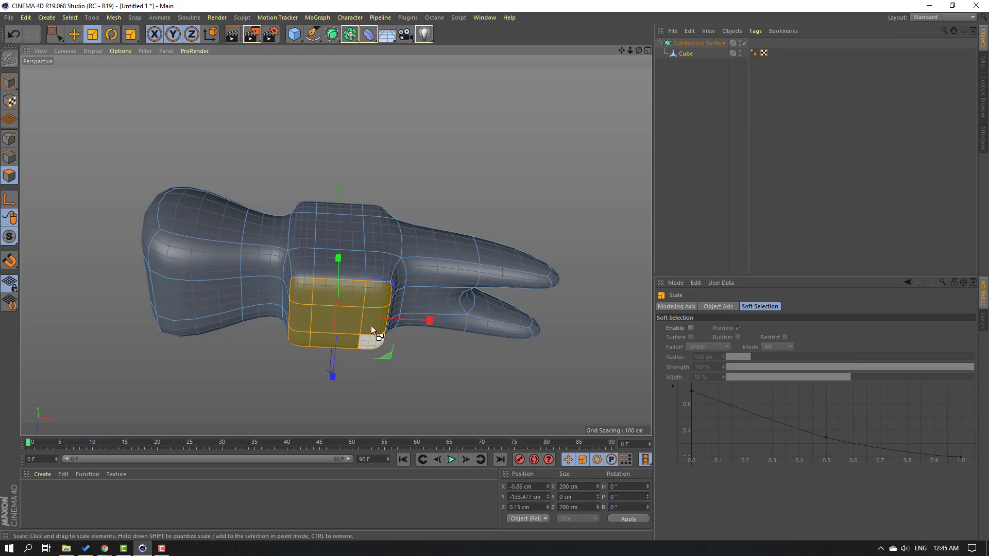
left_click_drag(352, 291, 286, 396)
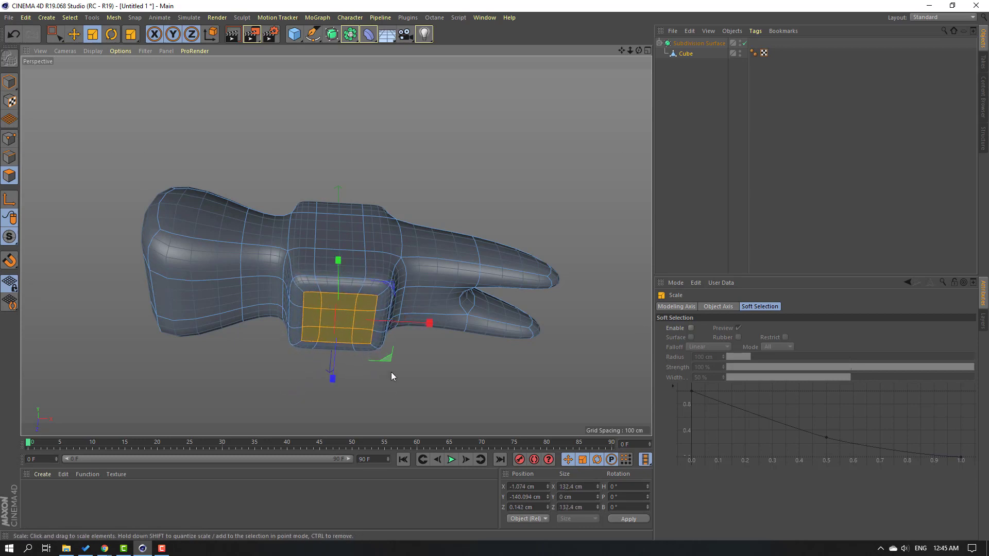
Extrude the inset underside polygons straight down into a long handle ending at about Y -1100 cm
middle_click_drag(391, 375, 72, 119, "alt")
left_click(74, 34)
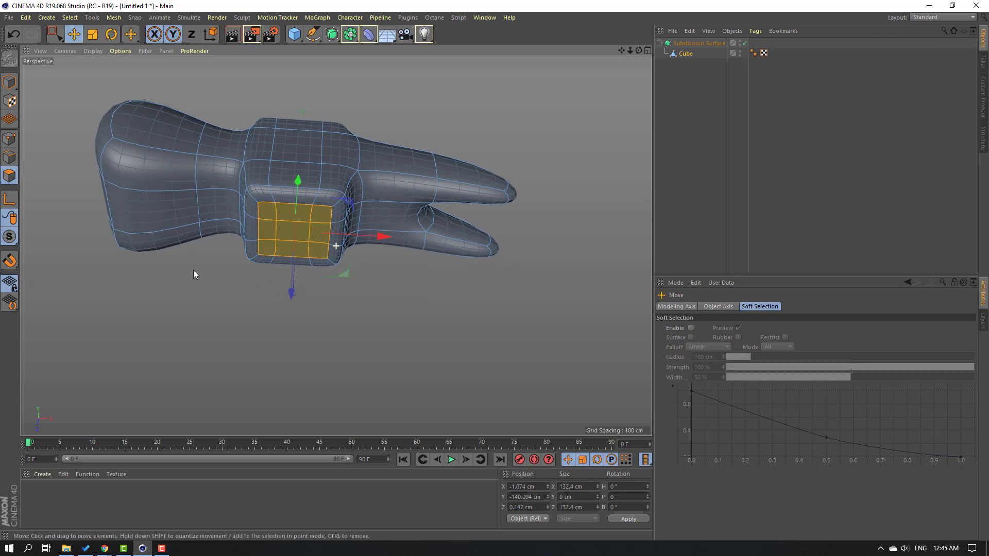
left_click_drag(193, 270, 194, 280, "alt")
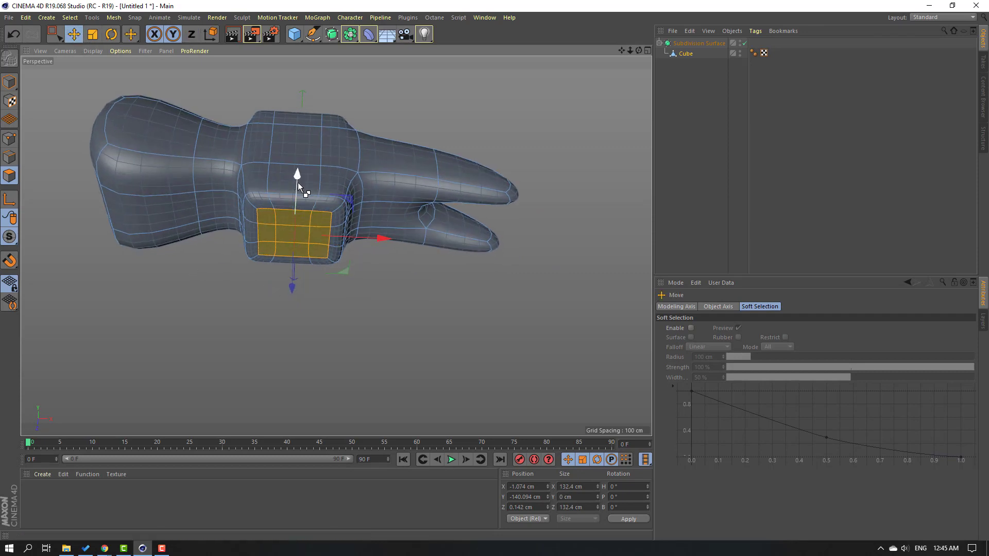
left_click_drag(297, 182, 255, 378)
scroll(328, 173, "down", 2)
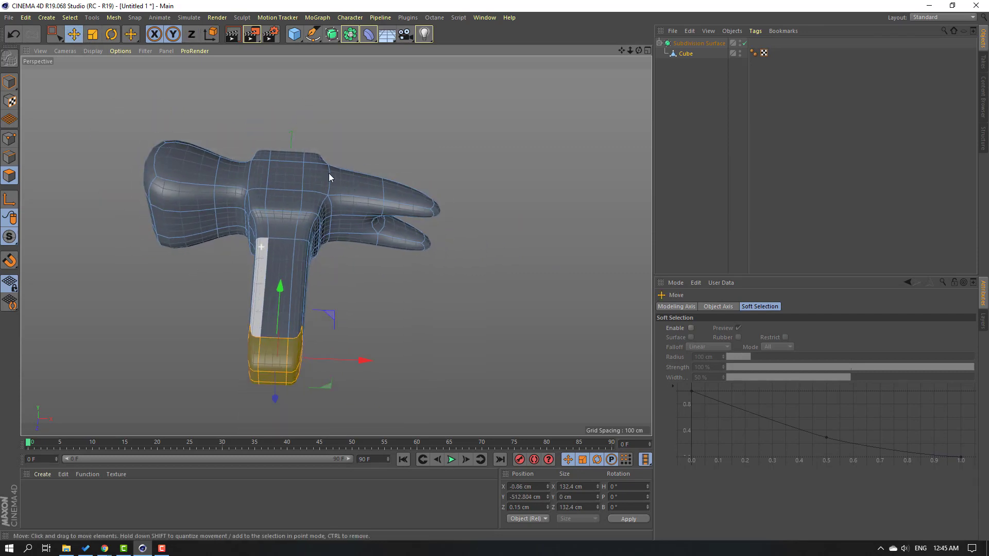
left_click_drag(330, 177, 366, 350, "alt")
right_click_drag(306, 274, 296, 292, "alt")
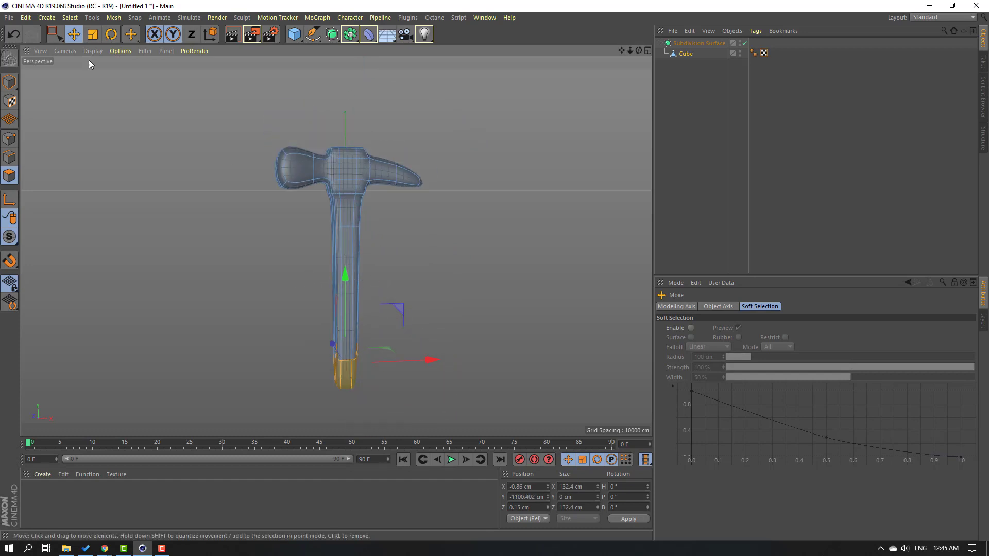
Taper the handle by scaling its end polygons to about 95 cm in X and Z
left_click(97, 38)
left_click_drag(352, 305, 320, 387, "alt")
left_click_drag(470, 311, 358, 387)
scroll(168, 172, "up", 3)
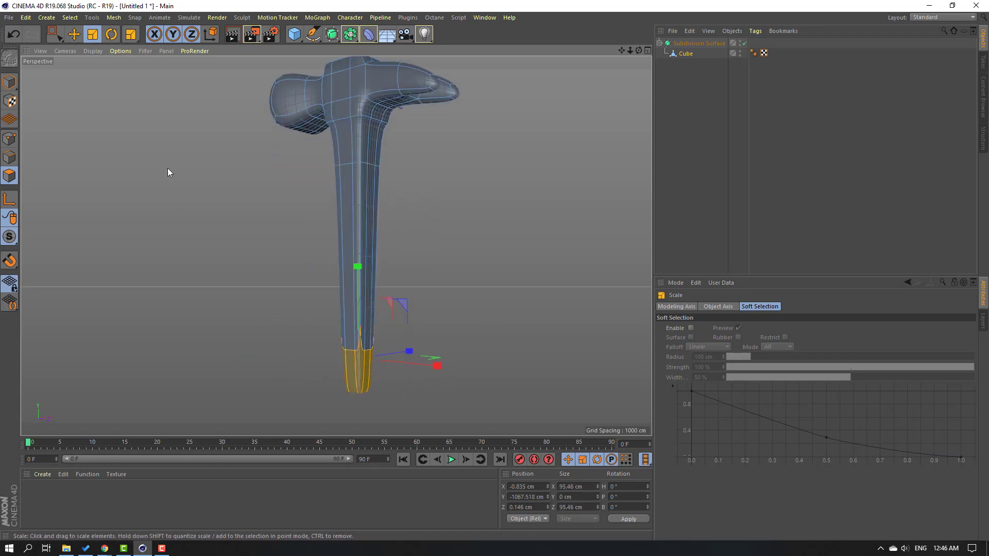
Add a loop cut around the handle close to its lower end, at about 95% offset
left_click(16, 156)
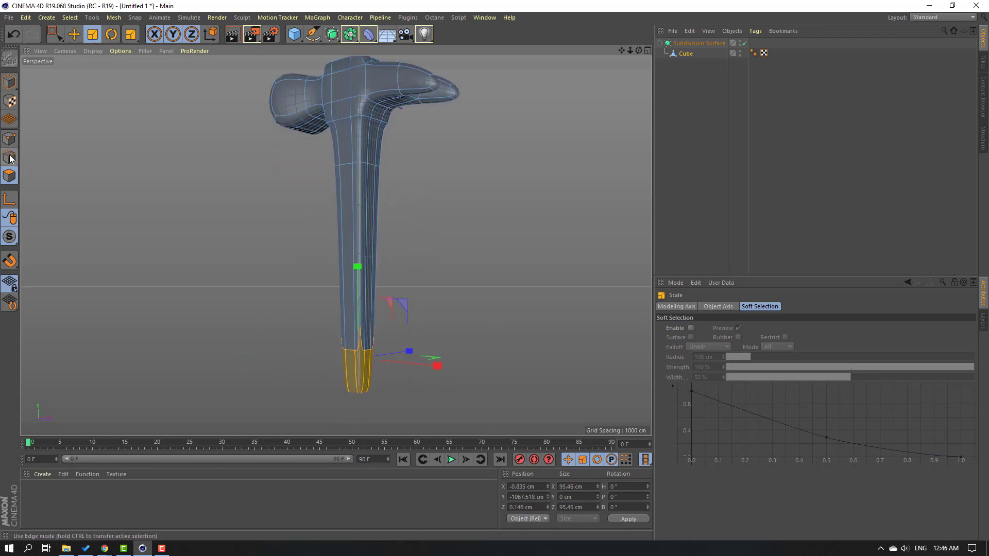
left_click(73, 35)
left_click_drag(347, 339, 472, 214, "alt")
right_click(471, 213)
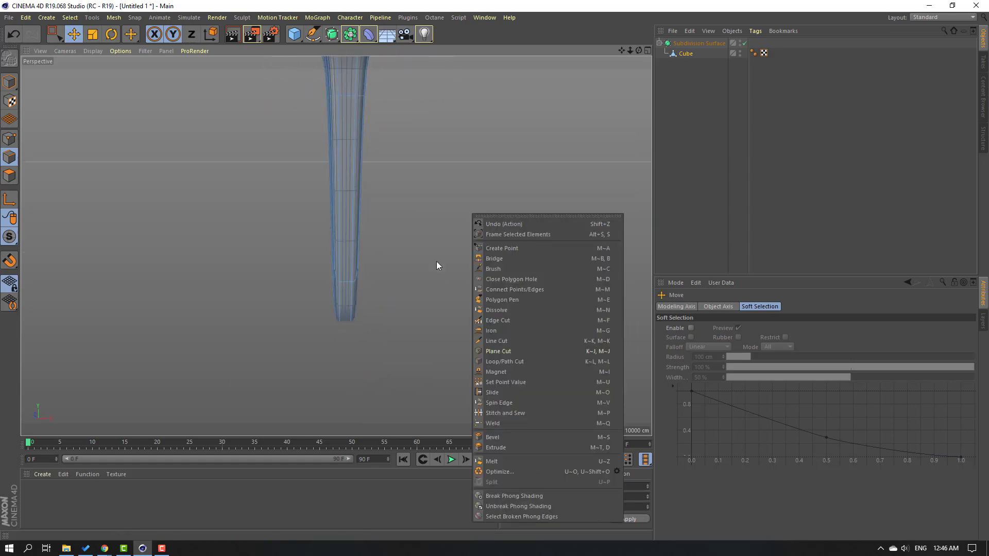
left_click(488, 362)
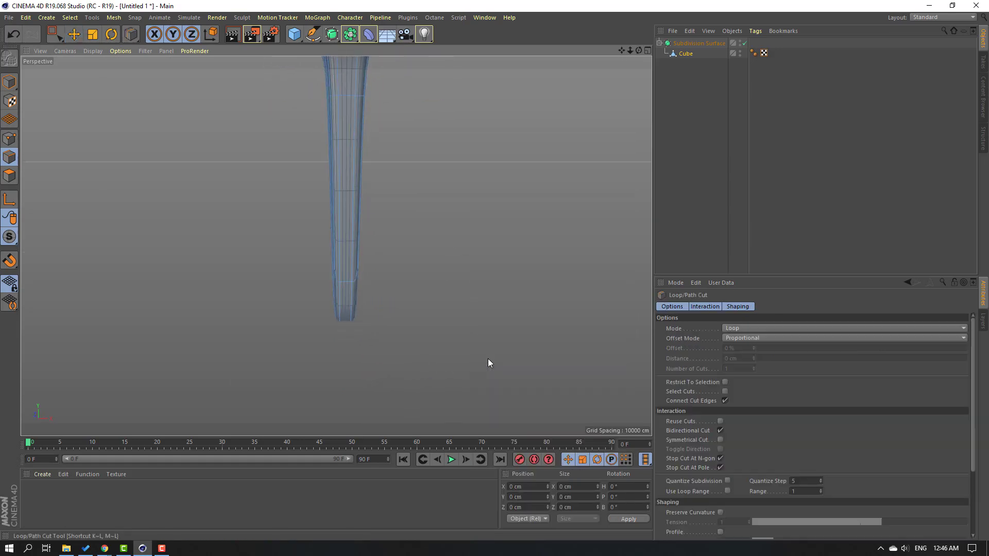
left_click_drag(453, 361, 312, 326, "alt")
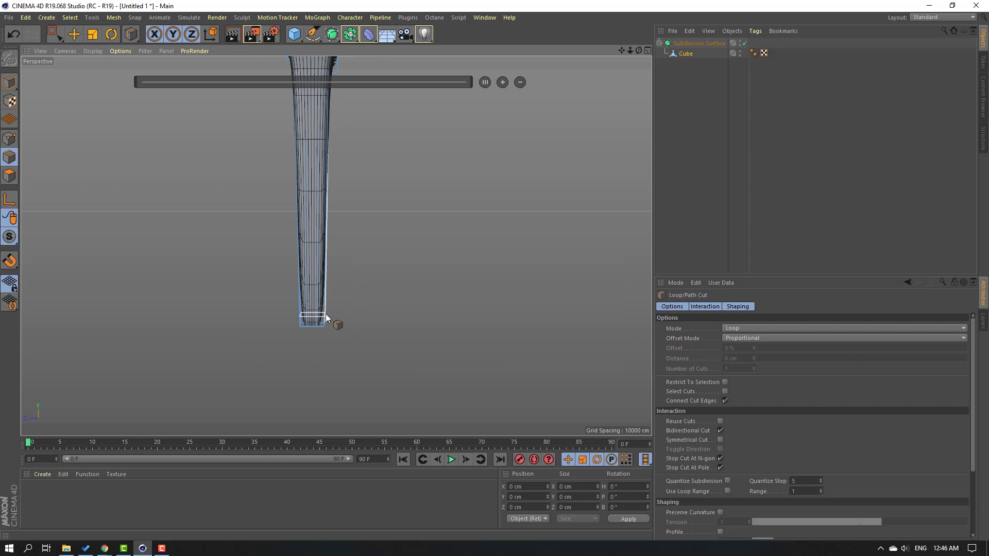
left_click(324, 314)
left_click_drag(332, 317, 330, 265, "alt")
scroll(329, 262, "up", 3)
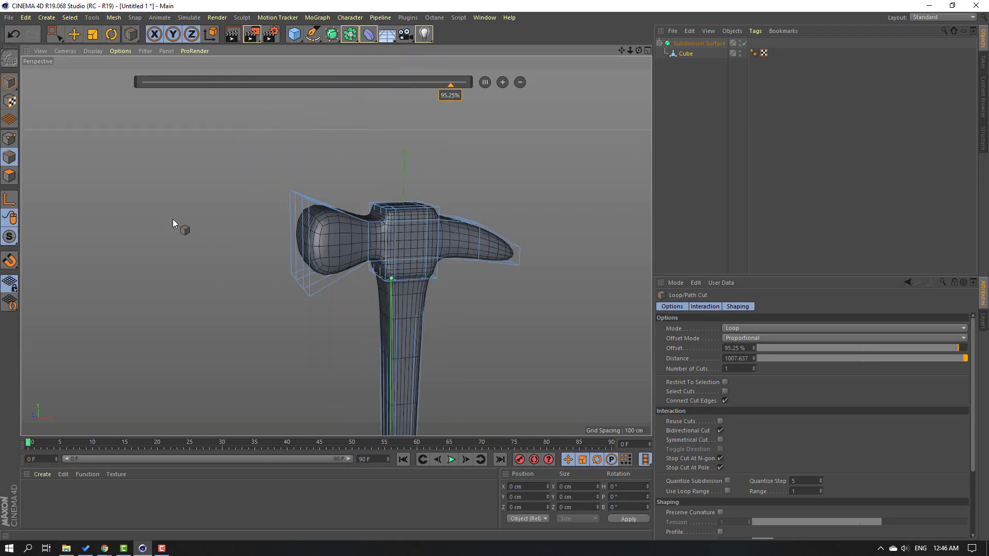
Rectangle-select all points of the hammer's striking face and move them outward to about X -348 cm
left_click(9, 138)
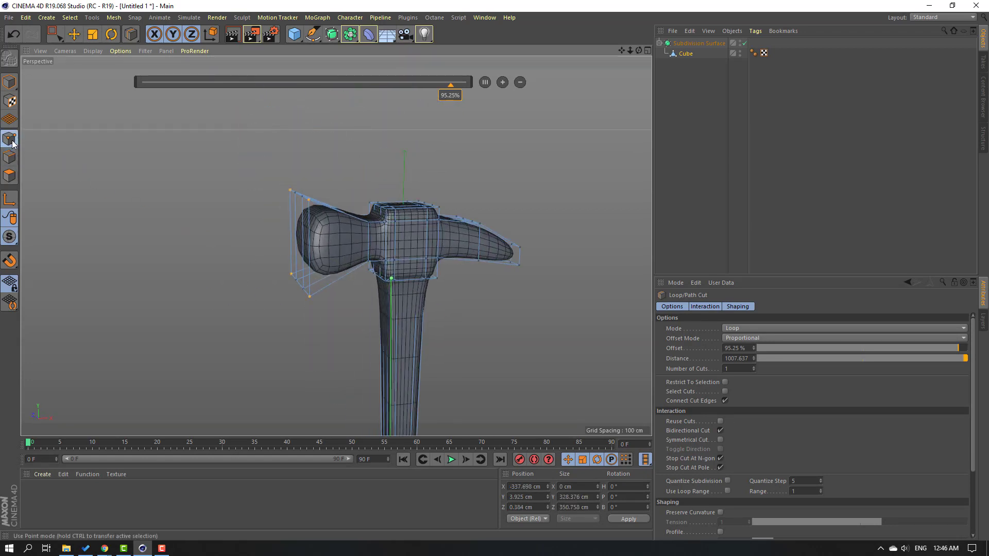
left_click(61, 38)
left_click(128, 69)
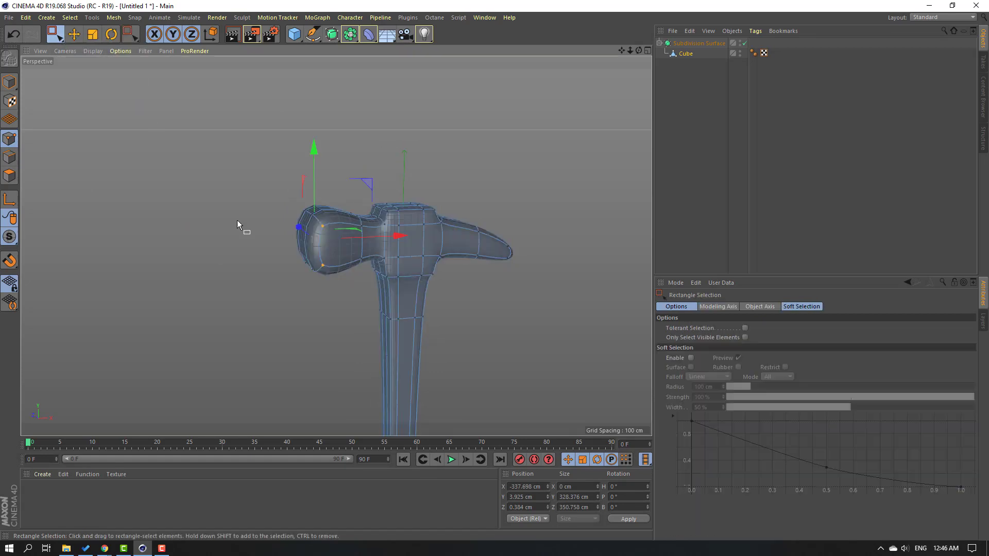
left_click_drag(237, 221, 208, 230, "alt")
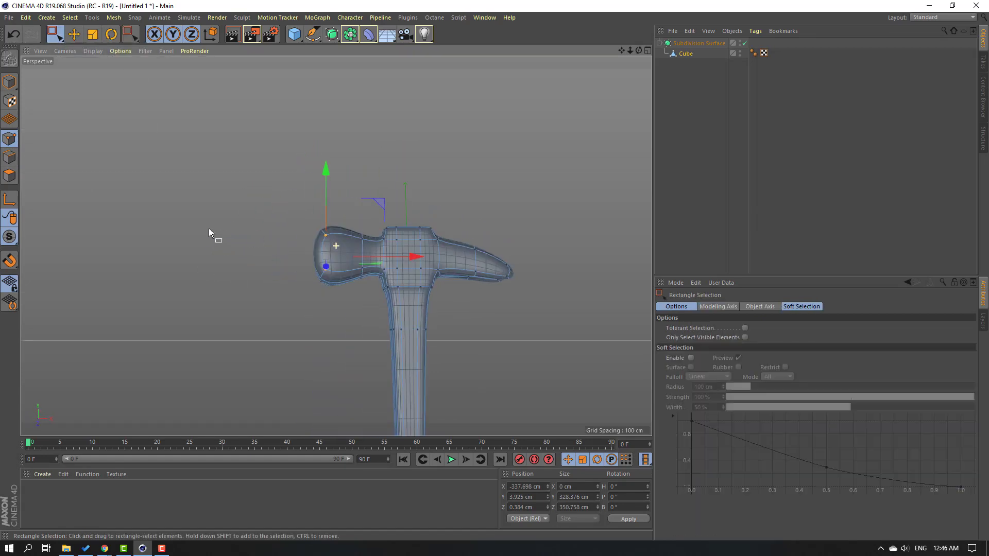
left_click_drag(219, 170, 335, 312)
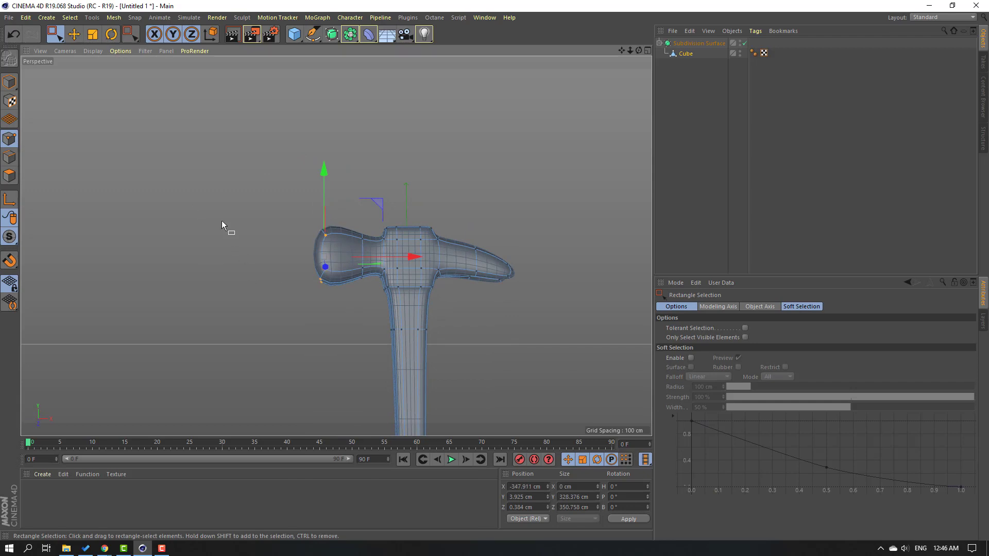
Narrow the striking face by scaling its points to about 302 cm in Z
left_click_drag(222, 220, 351, 242, "alt")
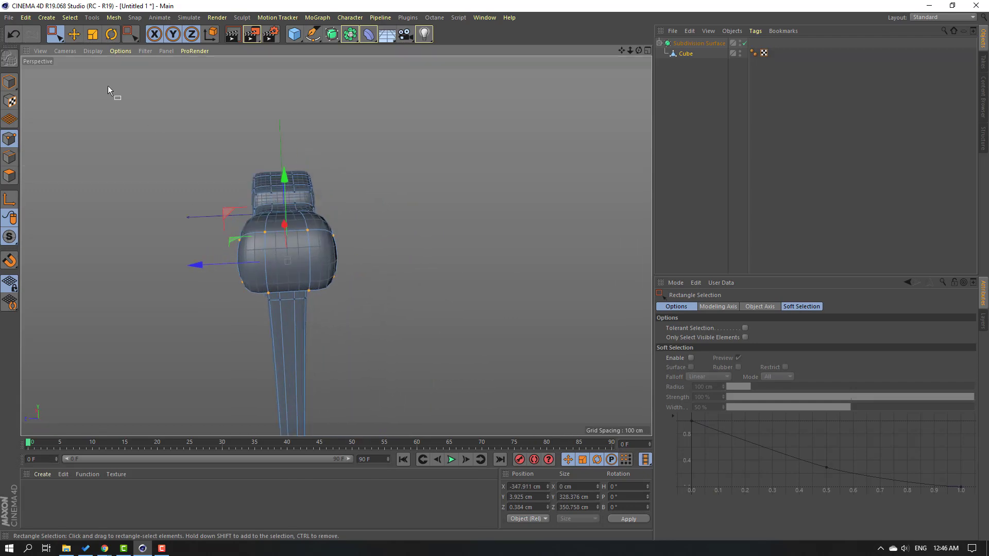
left_click(92, 34)
left_click_drag(199, 265, 206, 269)
left_click_drag(206, 269, 258, 240, "alt")
mouse_move(247, 232)
left_mouse_down("alt")
mouse_move(351, 230)
mouse_move(233, 226)
left_mouse_up("alt")
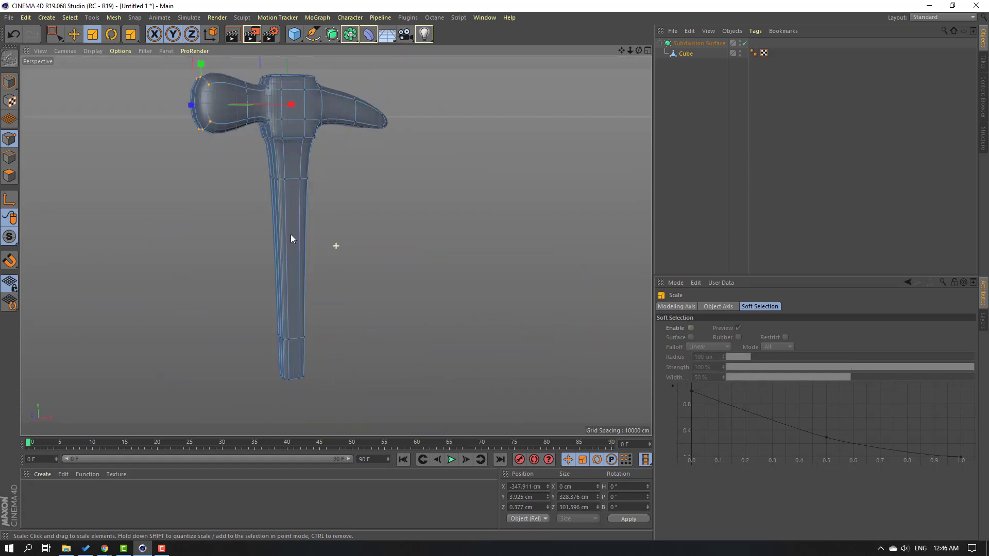
Add a loop cut around the handle just below the head, at about 6% offset
scroll(128, 179, "up", 1)
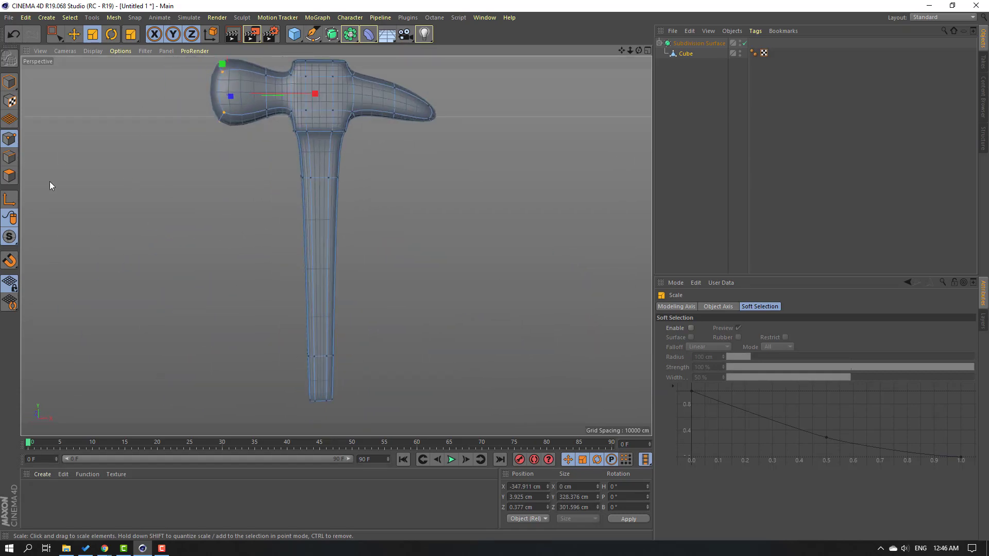
left_click(9, 157)
left_click(76, 36)
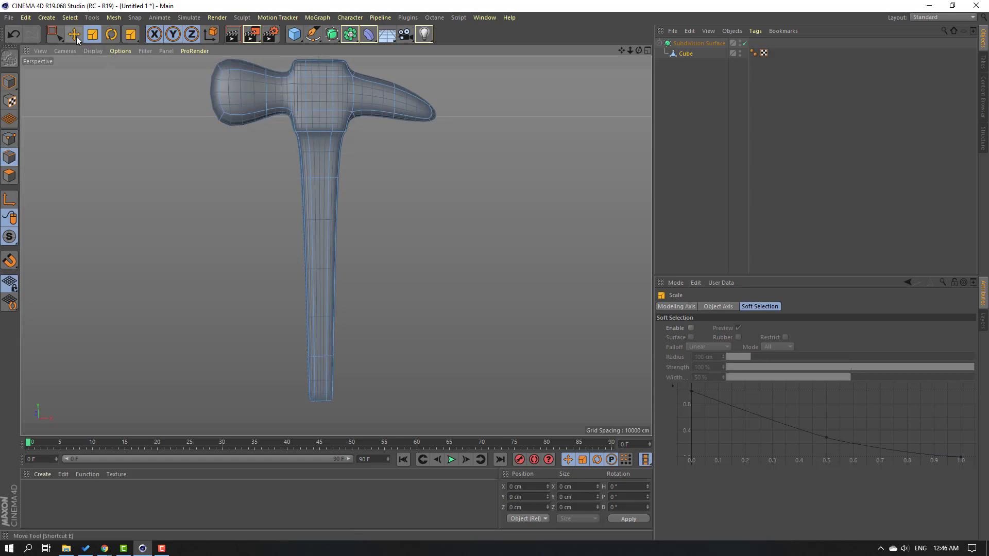
right_click(436, 206)
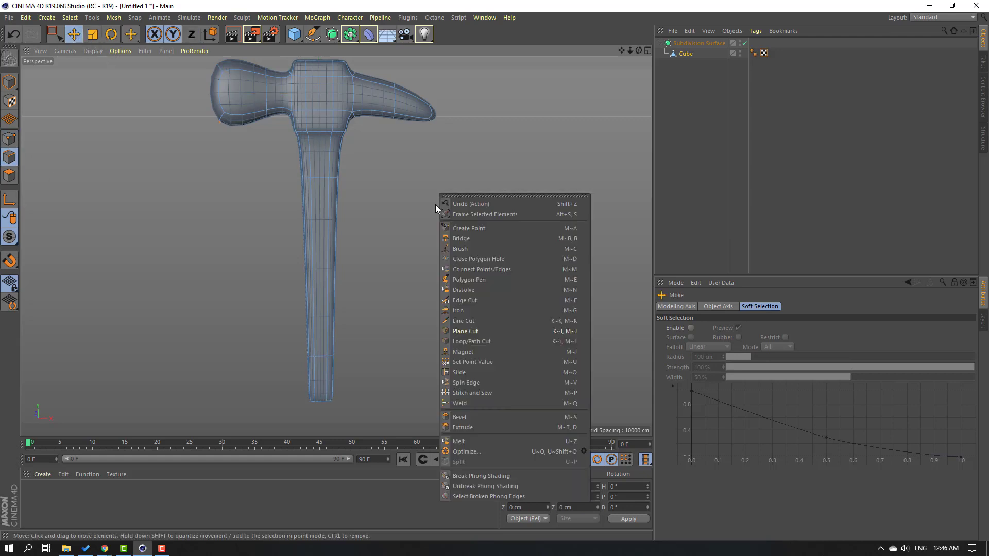
left_click(462, 342)
scroll(369, 174, "up", 3)
left_click_drag(352, 211, 449, 279, "alt")
left_click(295, 208)
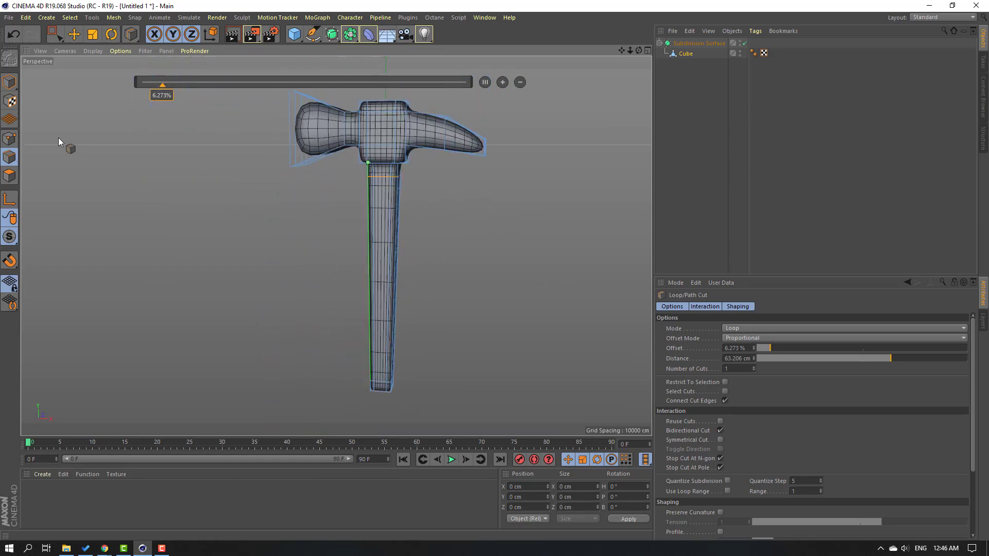
Move the axis of the Subdivision Surface object down to the handle's base, at about Y -1199 cm
left_click(10, 81)
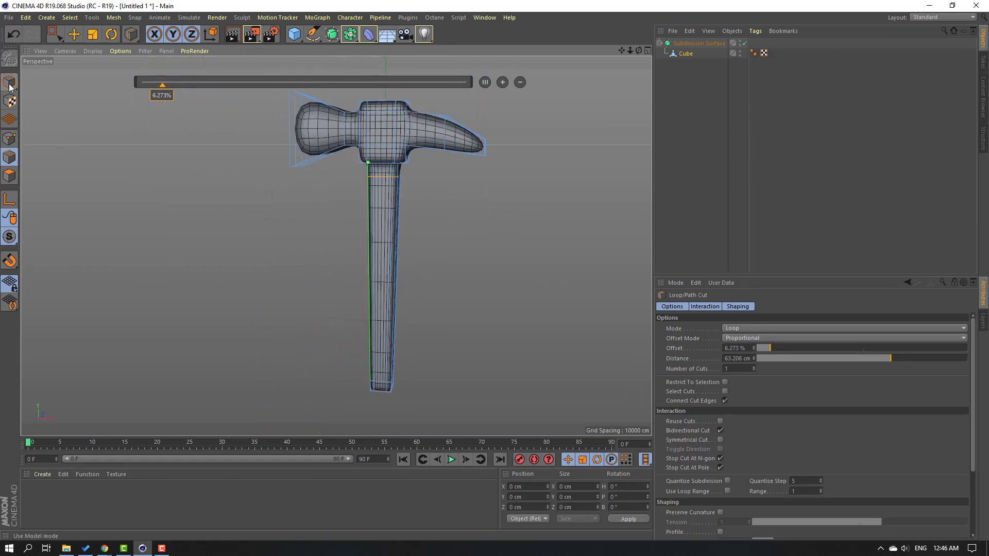
left_click(74, 36)
left_click(239, 254)
left_click_drag(239, 254, 292, 280, "alt")
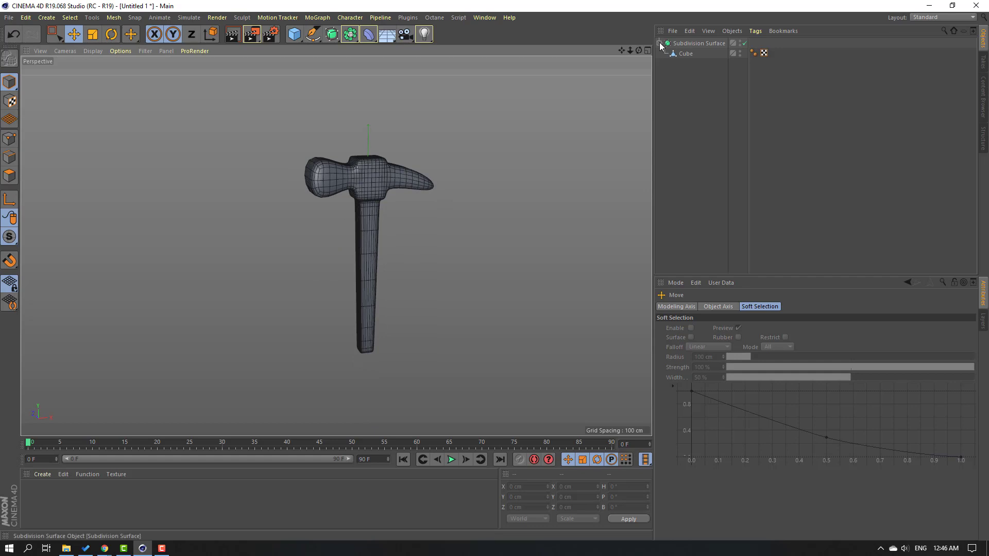
left_click(695, 44)
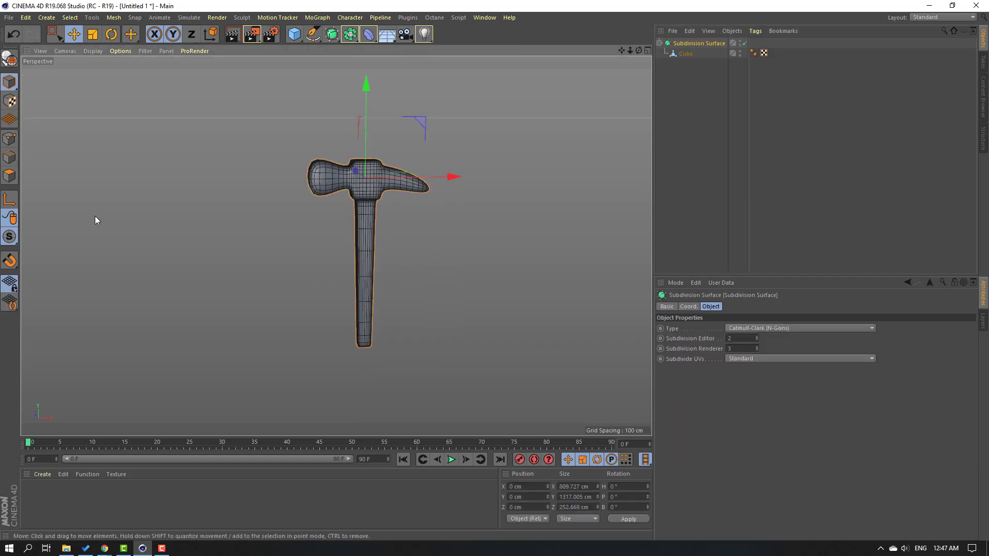
left_click(11, 201)
left_click_drag(363, 98, 129, 202)
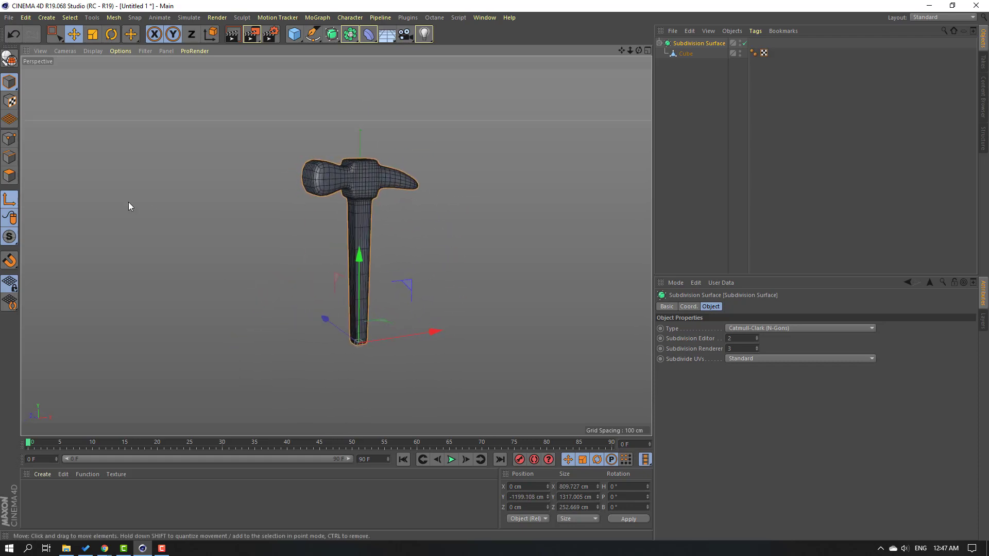
left_click(7, 202)
Show the whole hammer in a full-size Front view
scroll(341, 299, "down", 4)
scroll(283, 294, "down", 2)
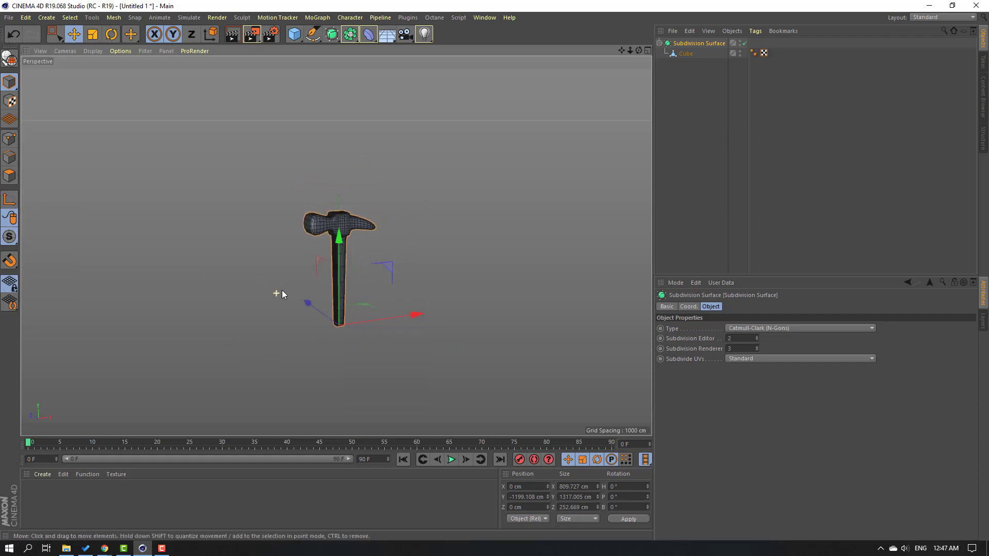
left_click(646, 52)
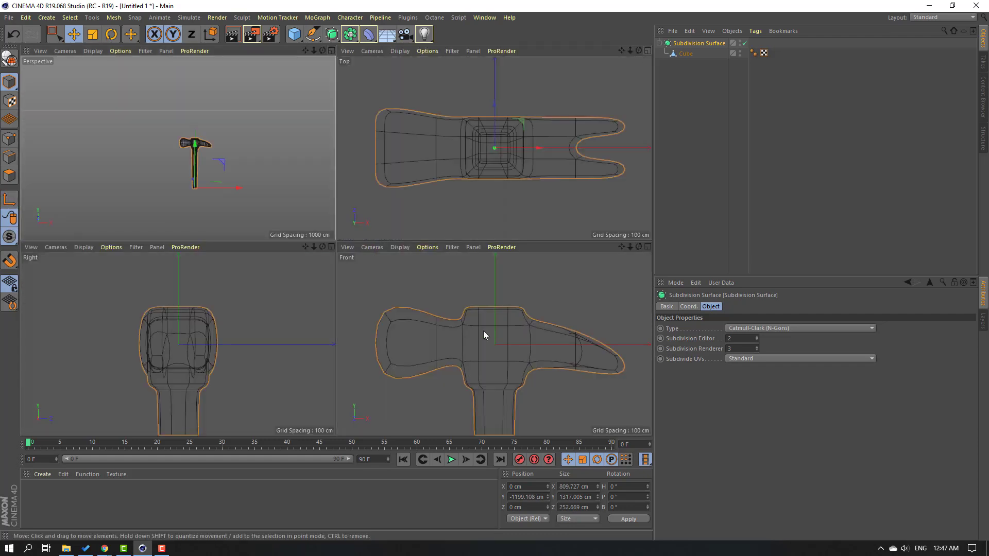
scroll(210, 359, "down", 3)
scroll(510, 345, "down", 5)
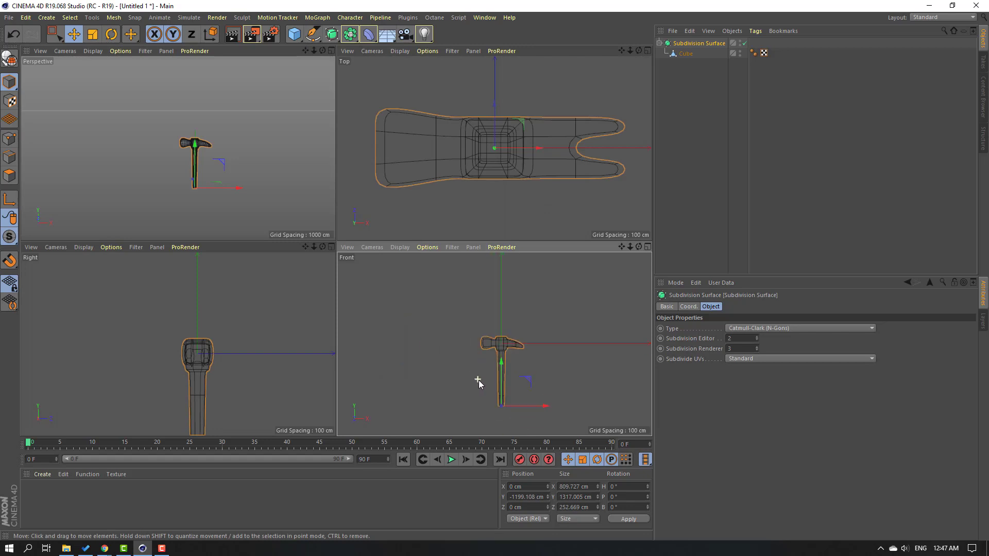
middle_click(397, 286)
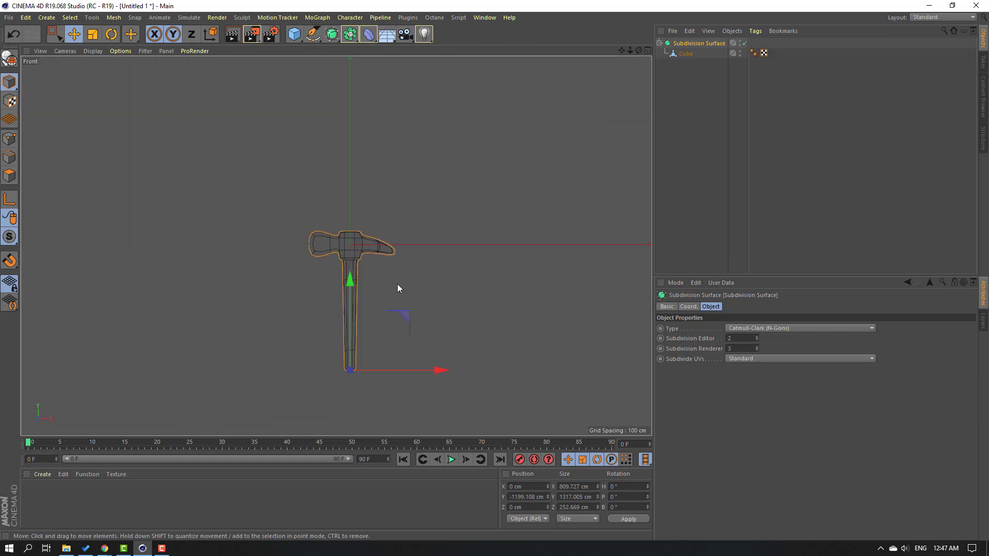
Record a keyframe of the upright hammer at frame 0
scroll(397, 284, "up", 2)
middle_click_drag(289, 290, 358, 252, "alt")
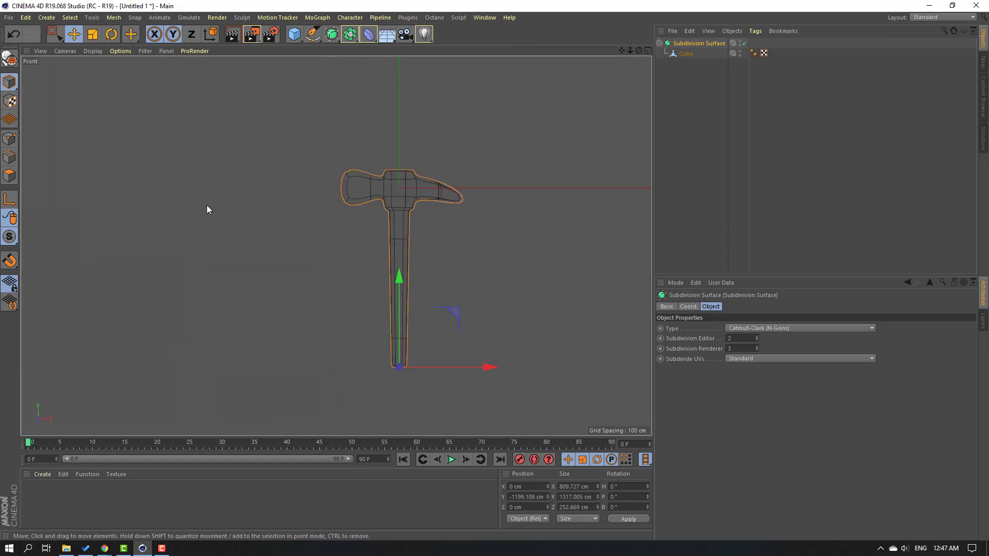
left_click(112, 34)
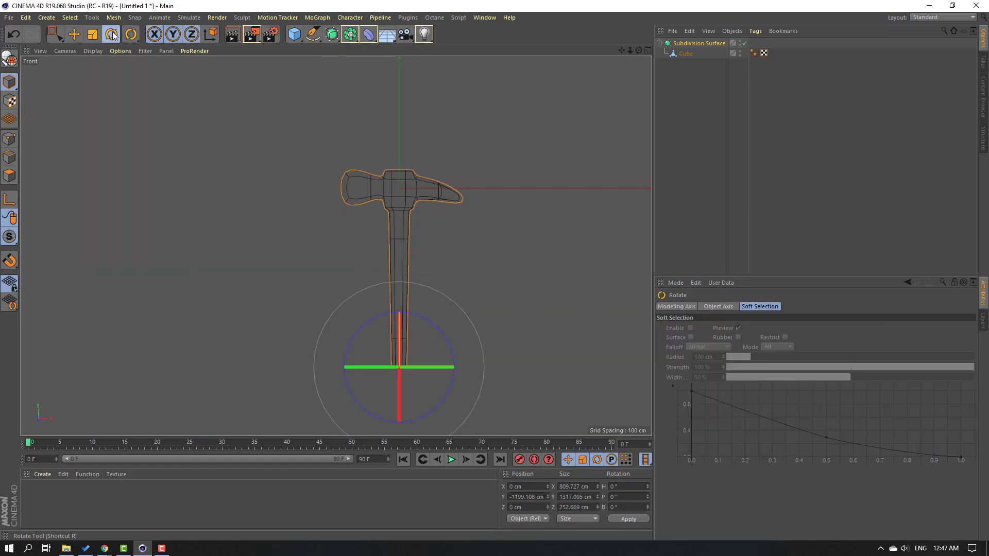
left_click(519, 459)
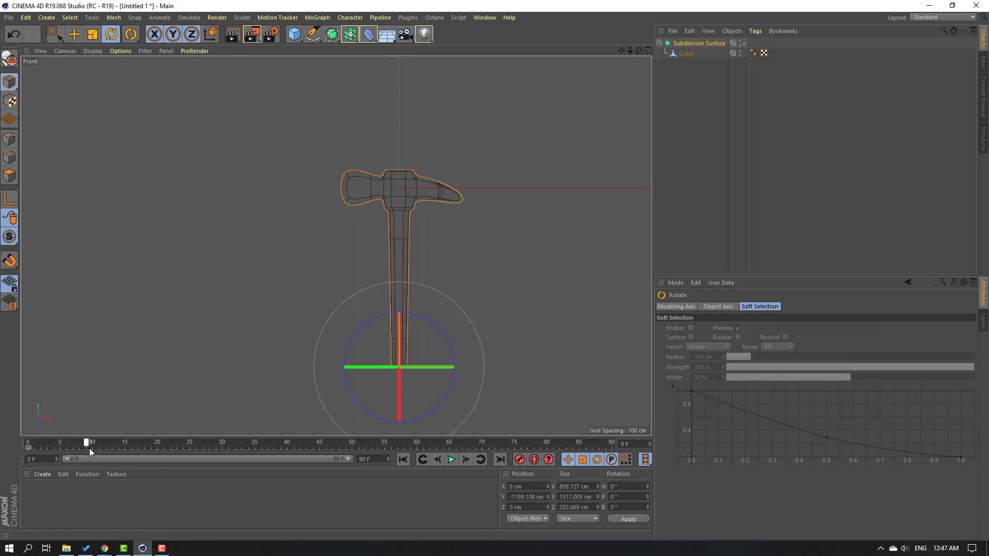
At frame 10, rotate the hammer about its base to about -90° in B and record a keyframe
left_click_drag(89, 449, 92, 449)
middle_click_drag(221, 375, 246, 345, "alt")
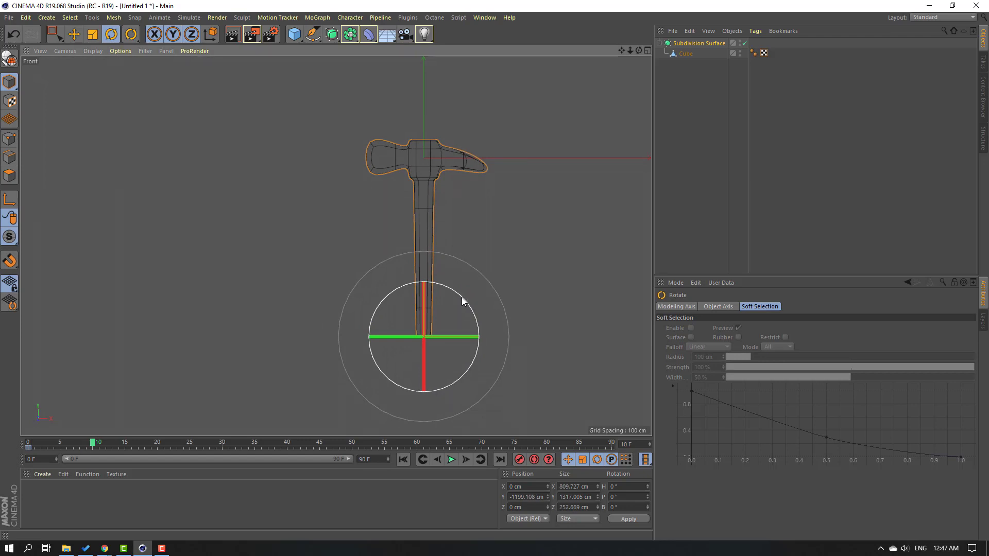
left_click_drag(461, 297, 375, 292)
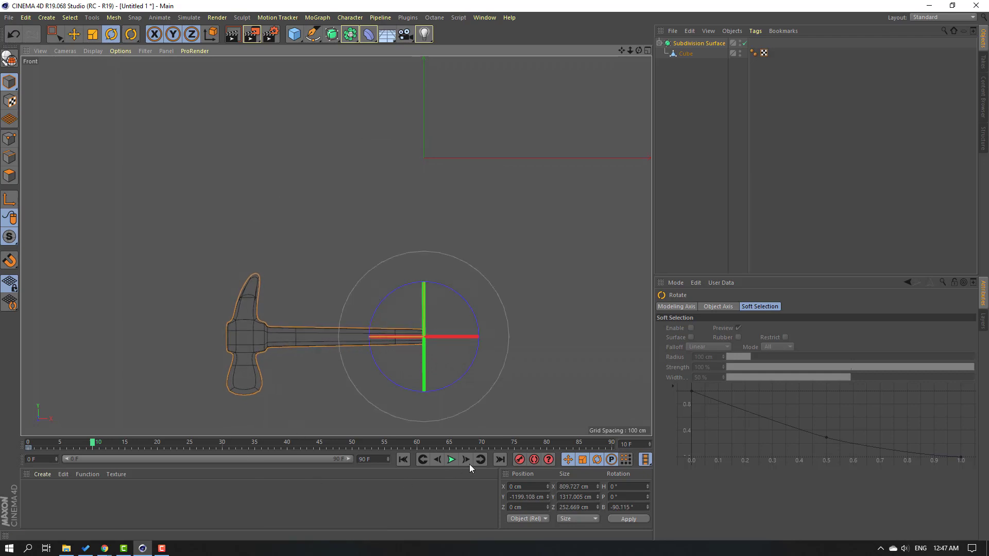
left_click(519, 460)
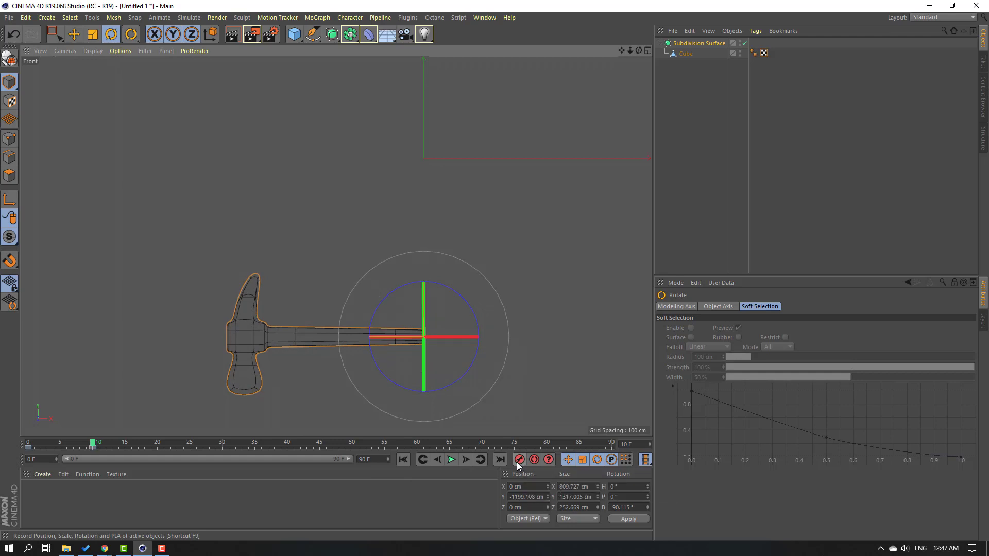
Record a hold keyframe of the lowered hammer at frame 16 and copy the frame 0 keyframe to frame 30
mouse_move(93, 443)
left_mouse_down()
mouse_move(29, 444)
mouse_move(94, 452)
left_mouse_up()
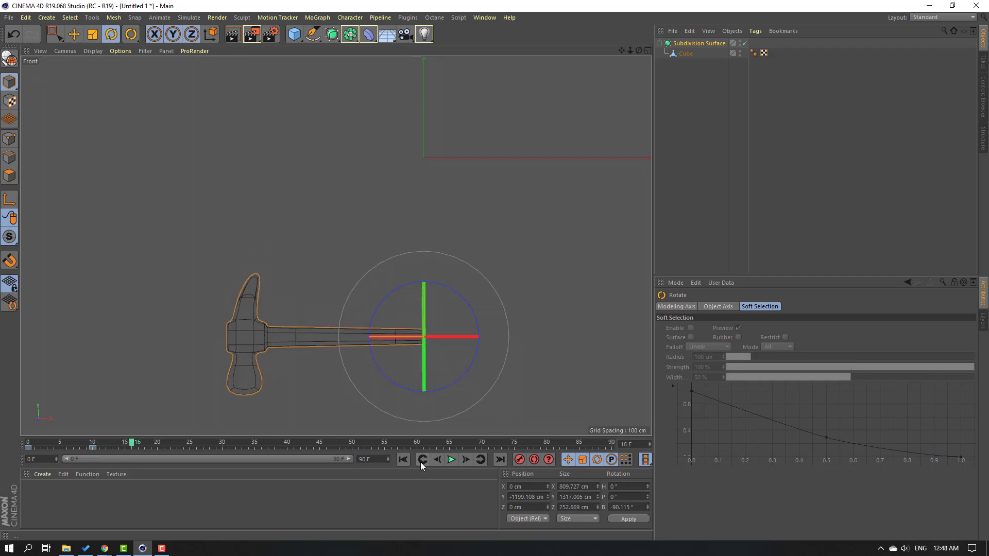
left_click(519, 462)
left_click(221, 452)
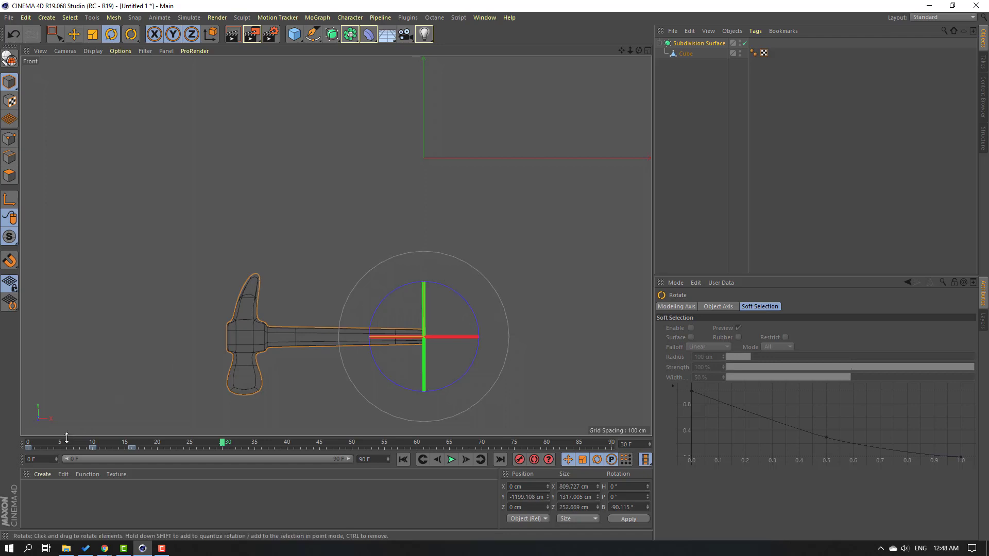
left_click(29, 448)
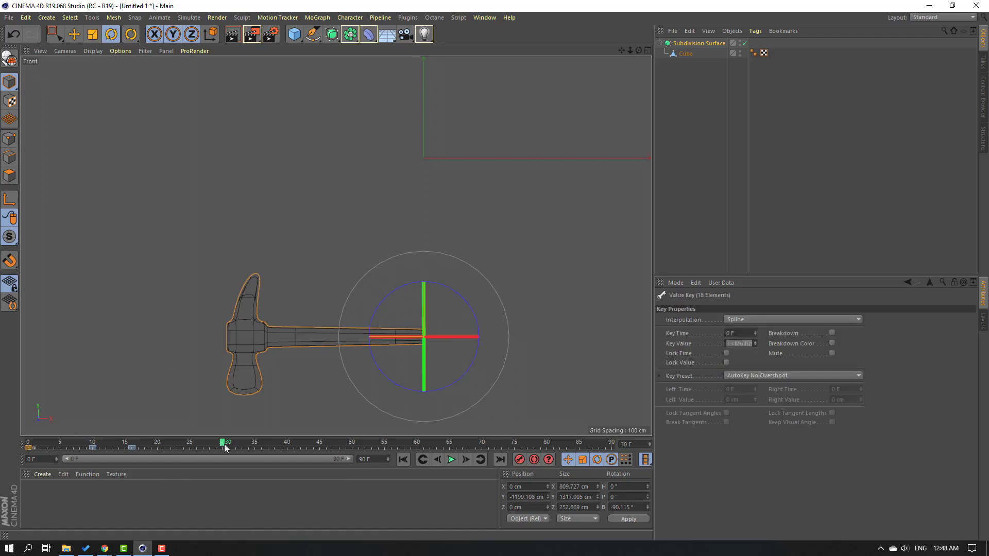
mouse_move(221, 444)
left_mouse_down()
mouse_move(111, 447)
mouse_move(231, 454)
left_mouse_up()
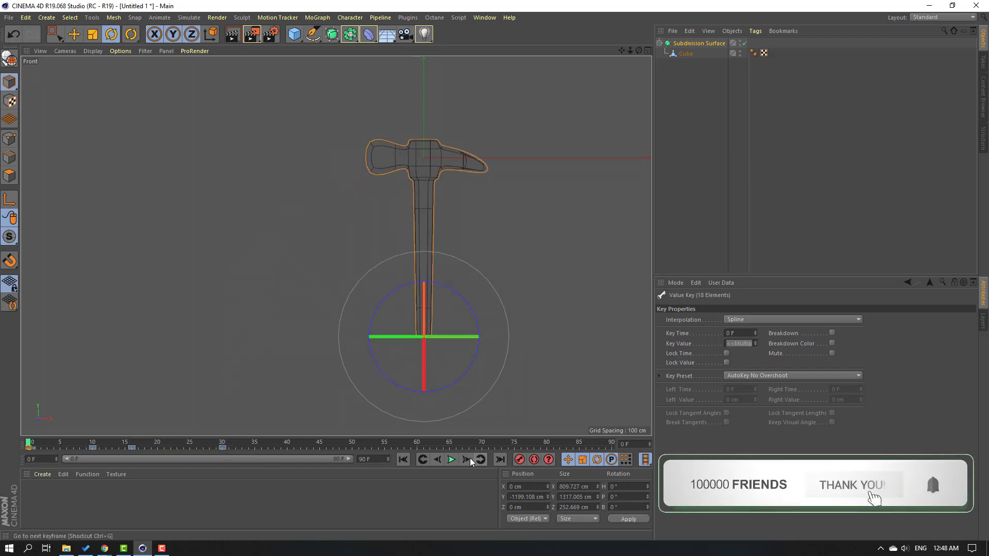
Retime the swing by moving the upright return keyframe to frame 45 and the hold keyframe to frame 33, checking playback
left_click(452, 460)
left_click(454, 463)
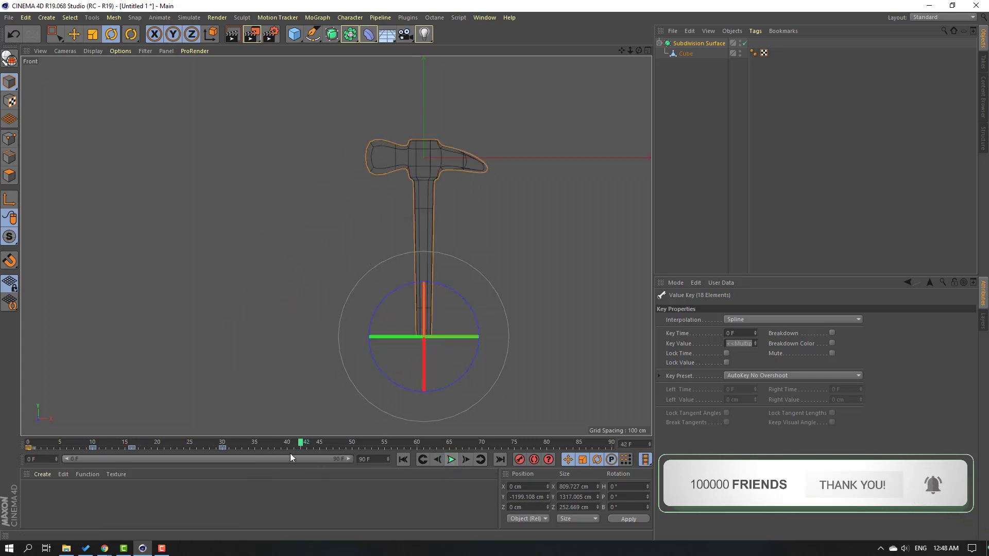
left_click_drag(228, 447, 319, 448)
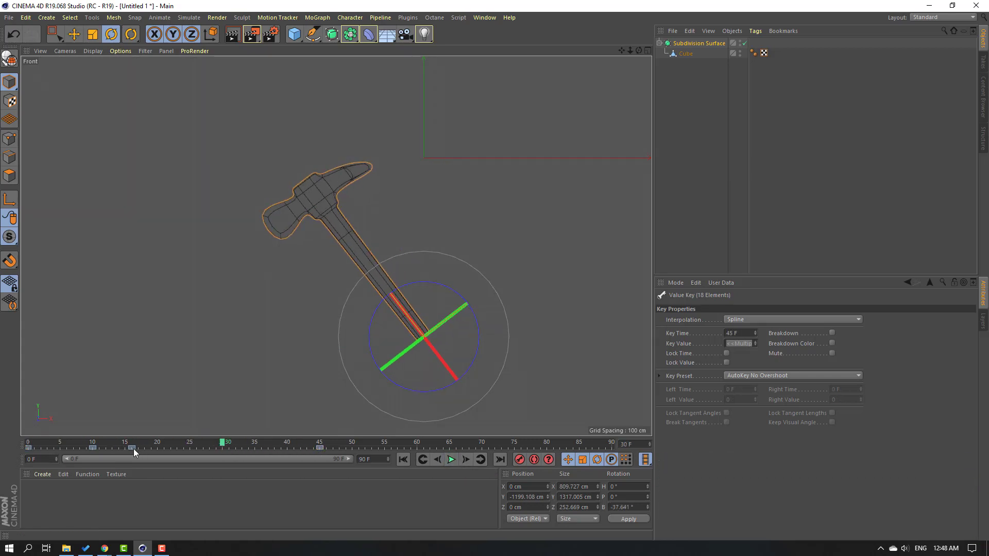
left_click_drag(134, 449, 244, 453)
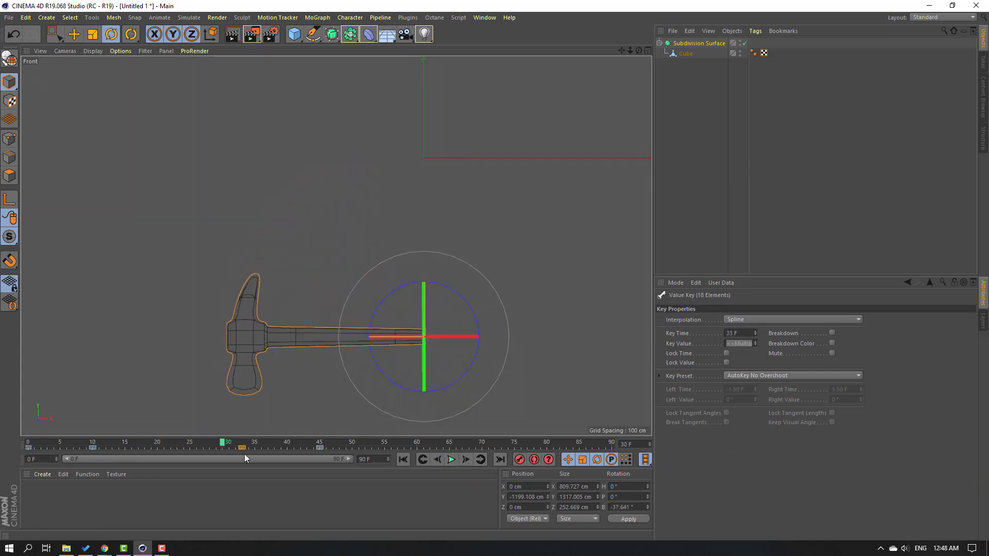
left_click(404, 459)
left_click(452, 459)
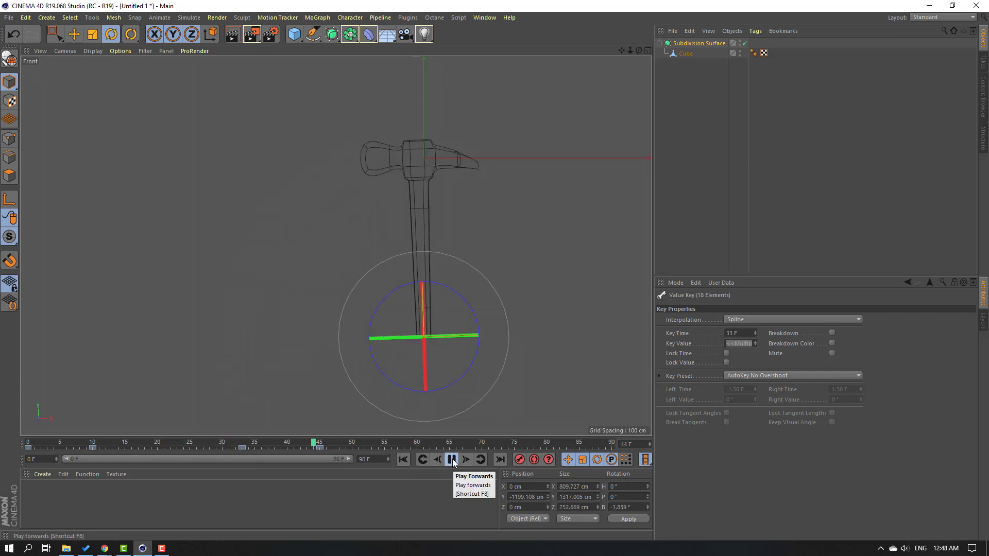
left_click(452, 459)
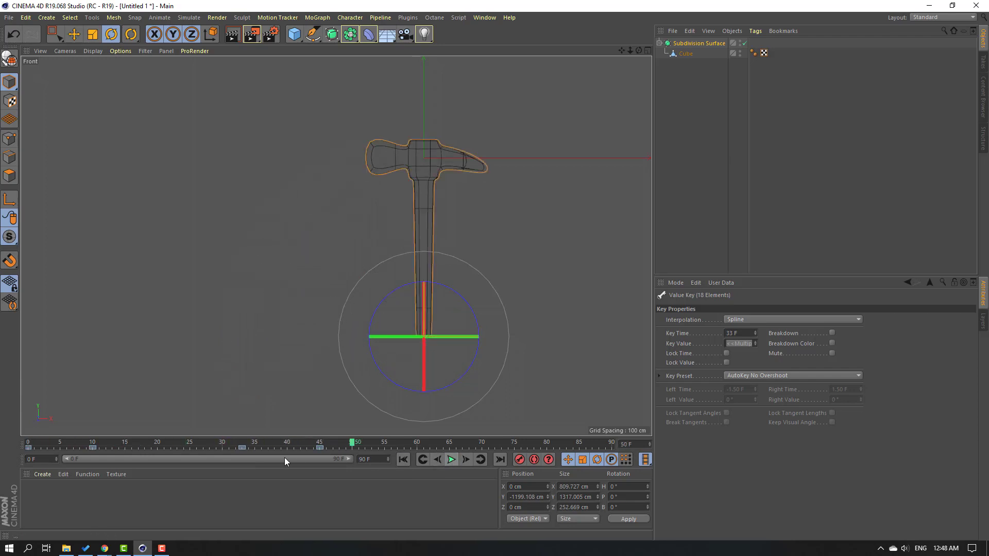
Play the hammer swing from the start in a full-size Perspective view
left_click(74, 34)
left_click(647, 51)
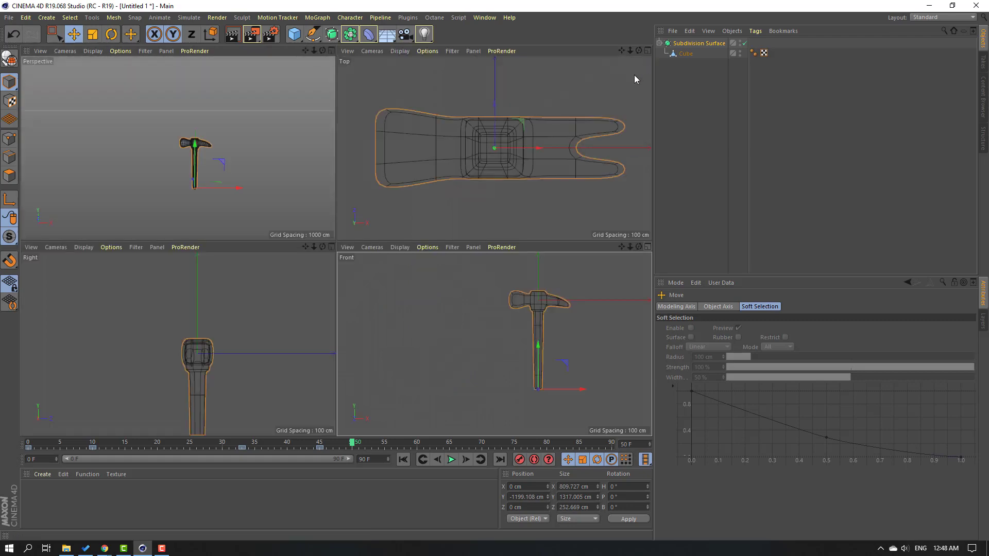
left_click(106, 142)
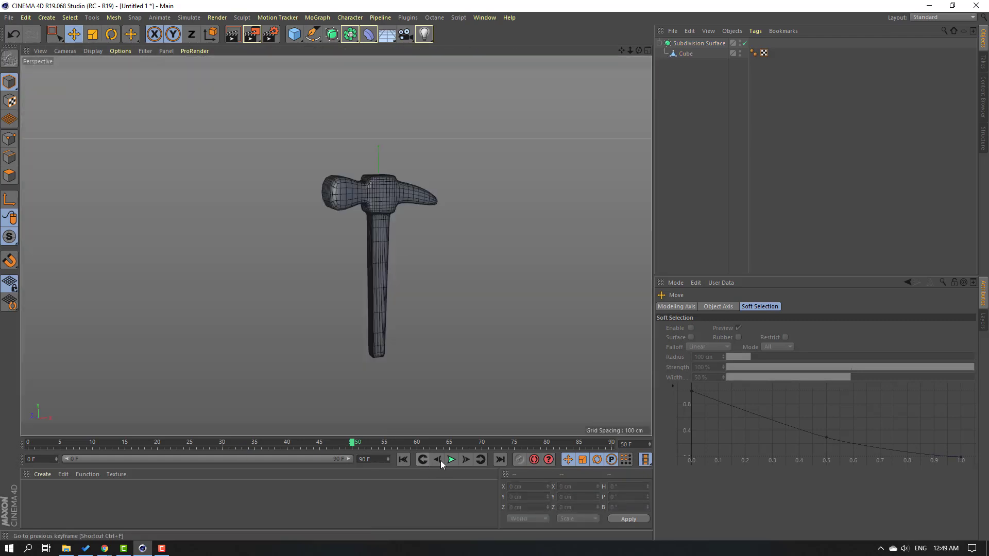
left_click(403, 460)
left_click(451, 459)
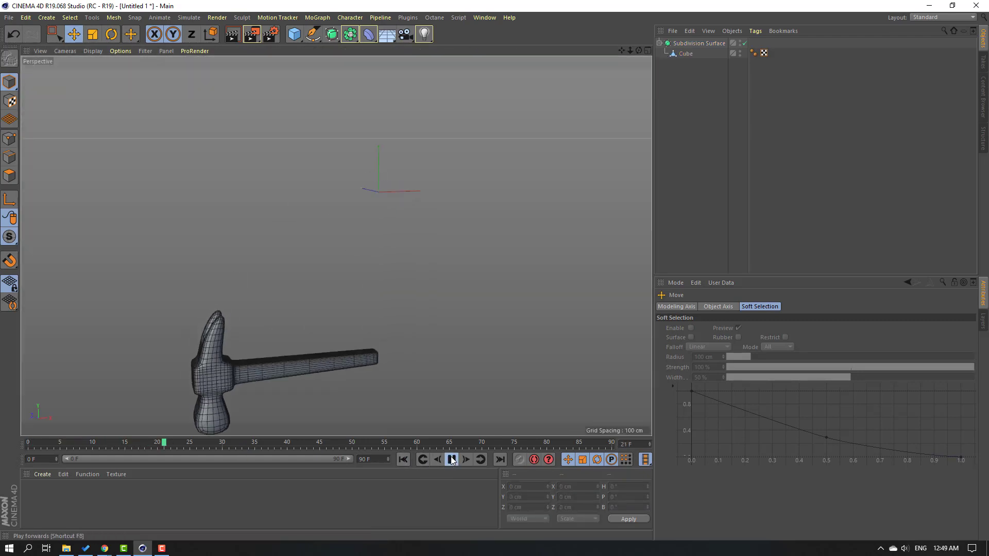
left_click(452, 459)
left_click(404, 459)
Add a Jiggle deformer as a child of the Cube and play the animation from the start
middle_click_drag(275, 405, 299, 358, "alt")
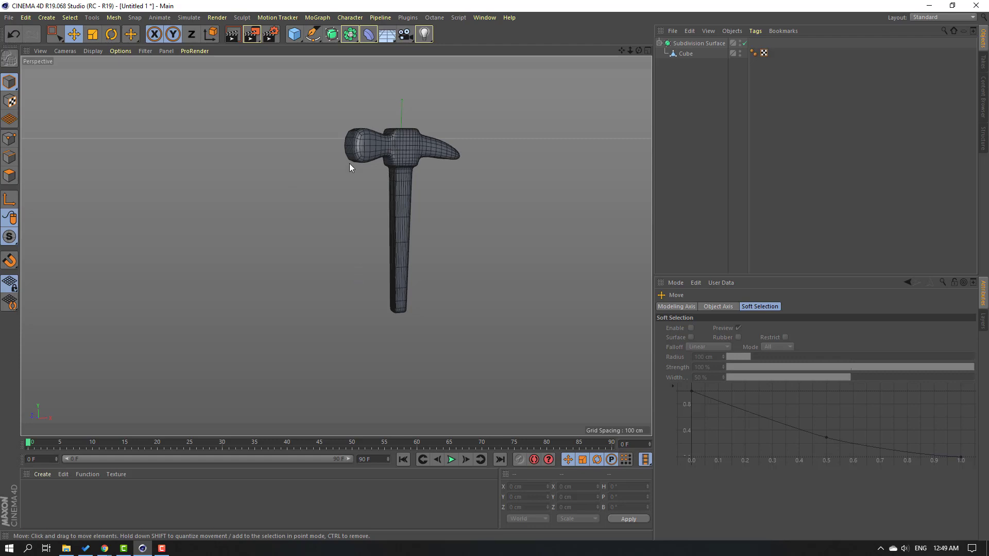
left_click_drag(350, 164, 269, 163, "alt")
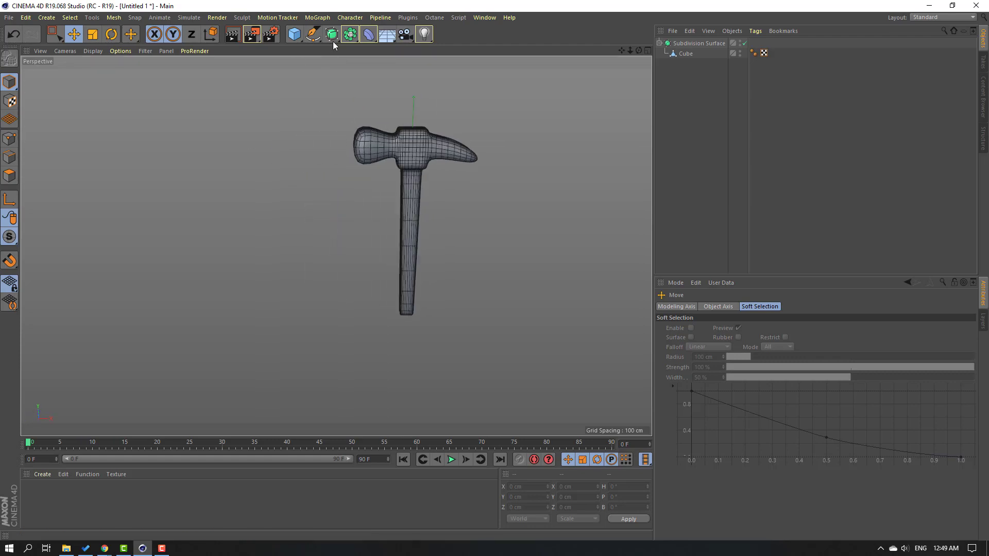
left_click(369, 34)
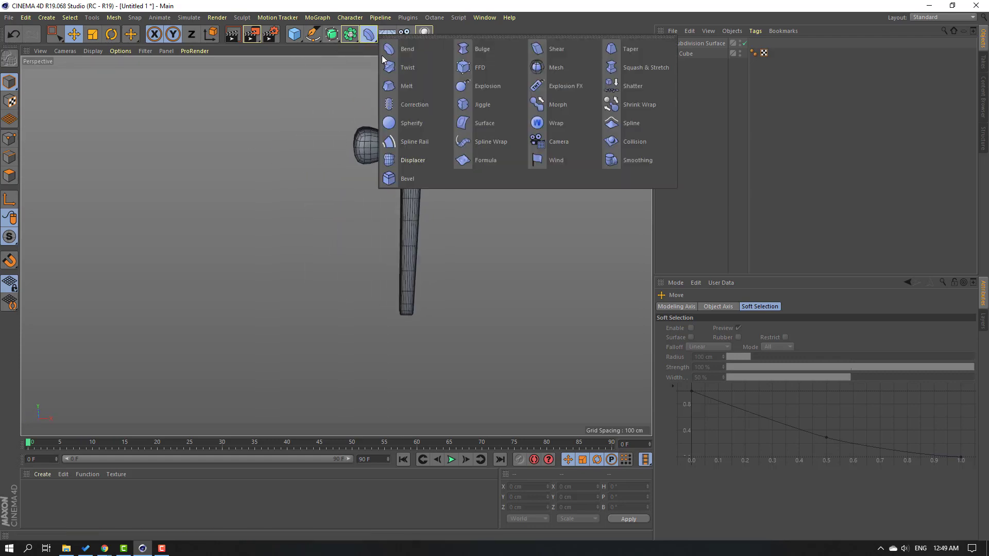
left_click(470, 105)
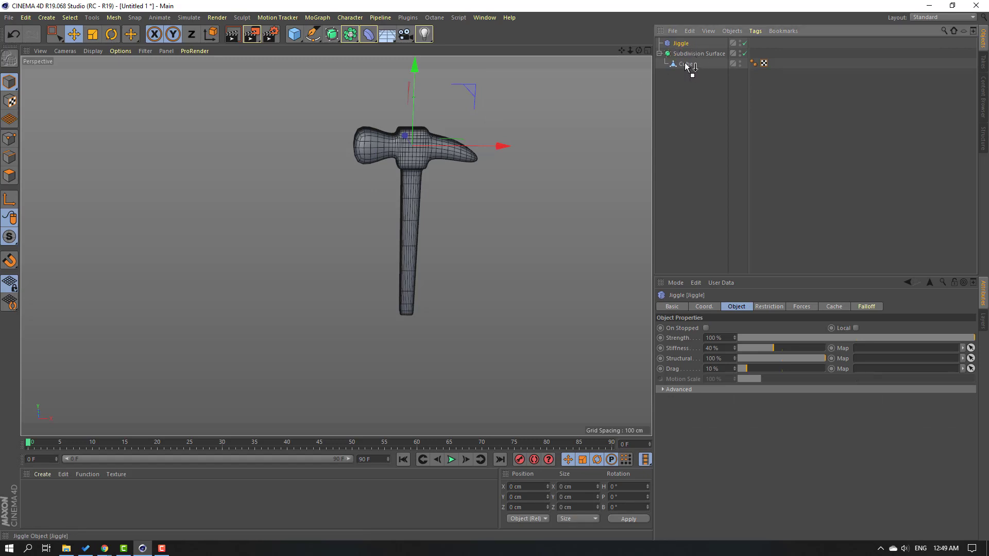
left_click(452, 460)
left_click(452, 460)
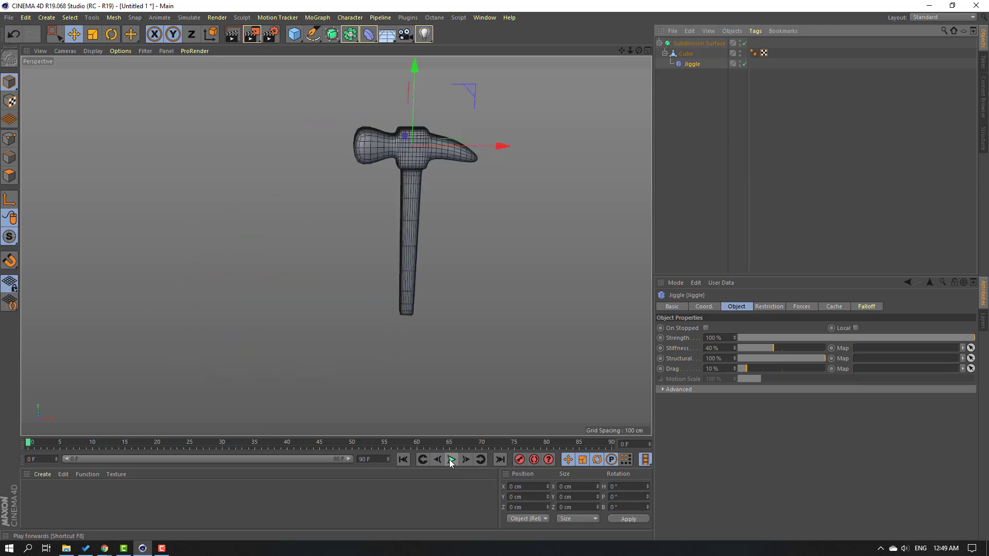
left_click(451, 460)
left_click(403, 460)
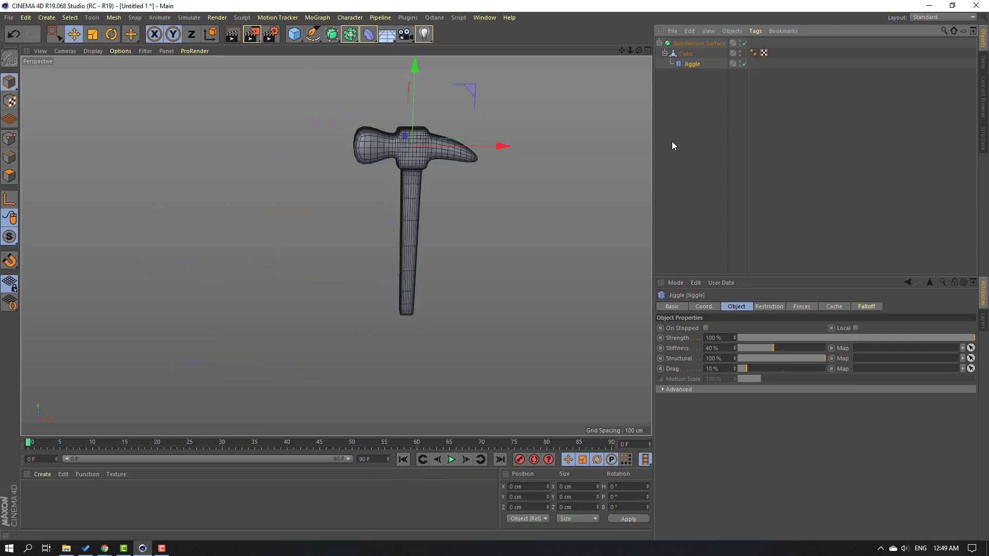
Set the Jiggle deformer's Stiffness to 78% and Strength to 39%, checking the swing in playback
left_click(672, 143)
left_click(691, 64)
left_click_drag(779, 353, 795, 353)
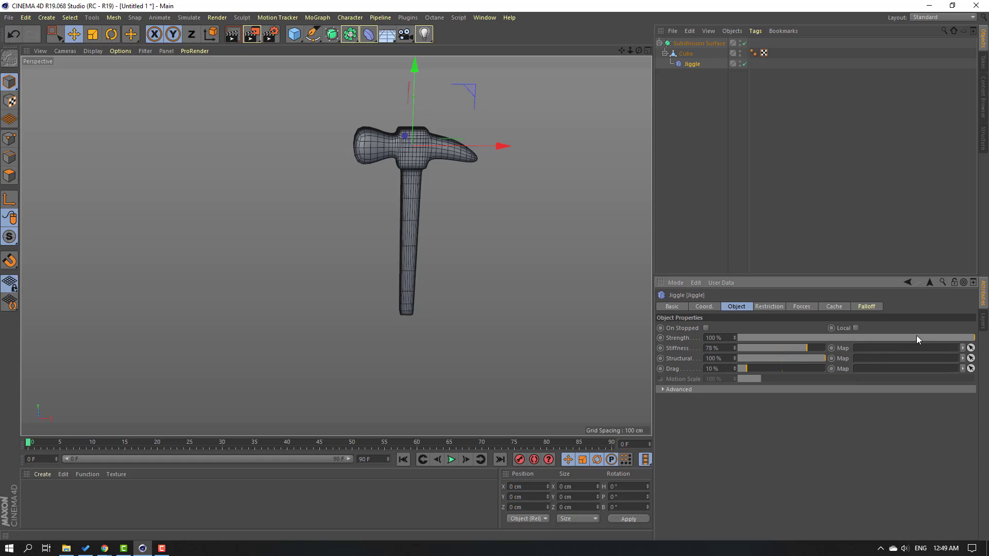
left_click_drag(894, 337, 857, 338)
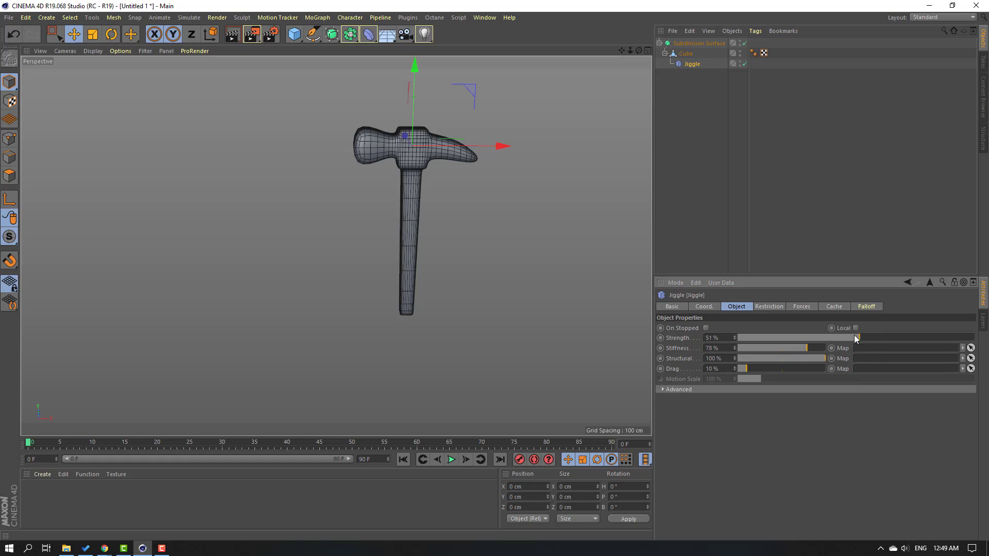
left_click(454, 460)
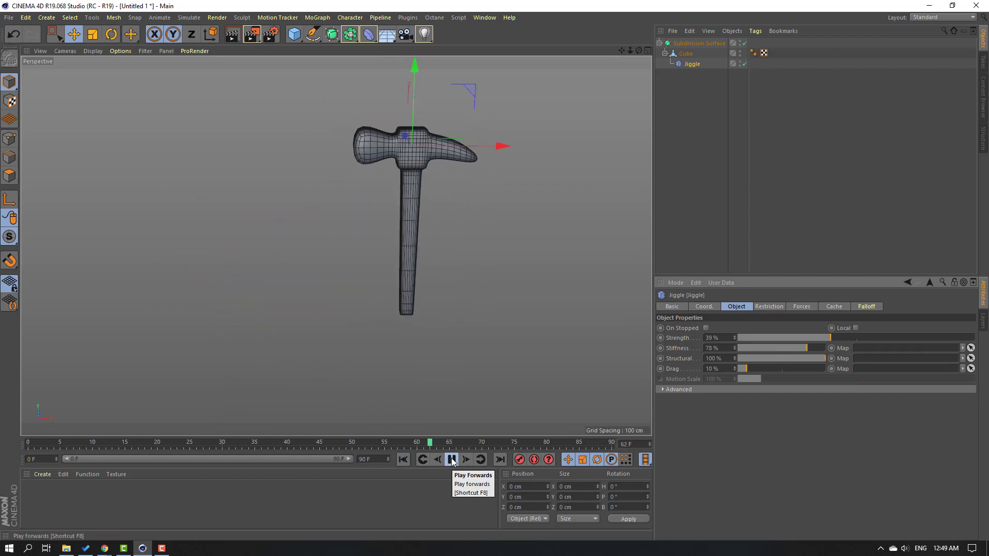
left_click(452, 462)
left_click(404, 460)
Lower the Jiggle deformer's Strength to 28% and replay the swing from frame 0
left_click(450, 461)
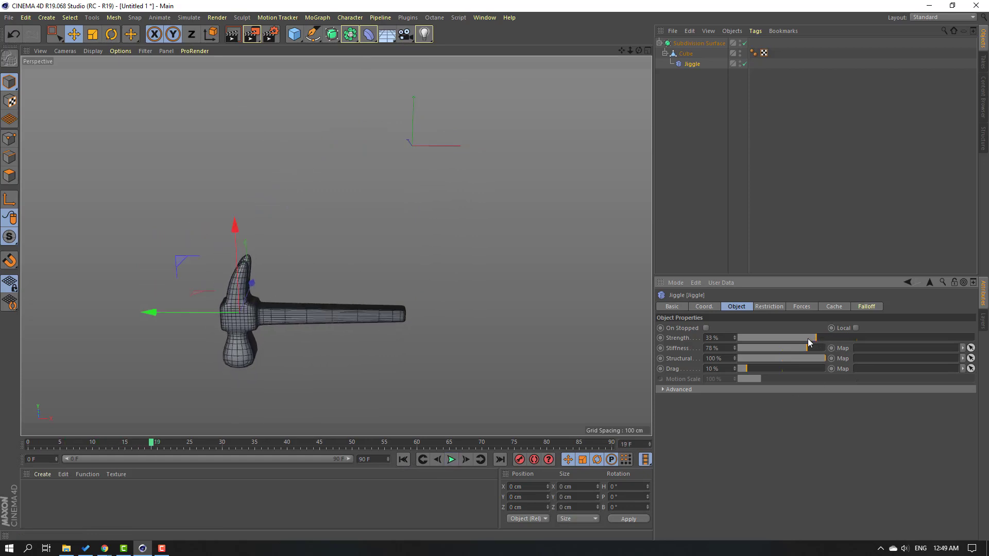
left_click(450, 460)
left_click(403, 460)
left_click(450, 460)
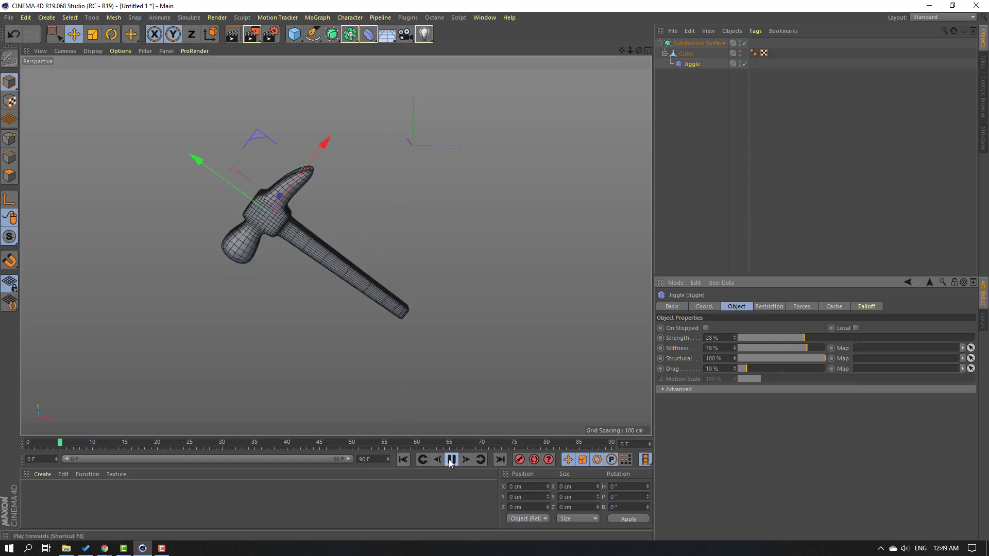
left_click(451, 459)
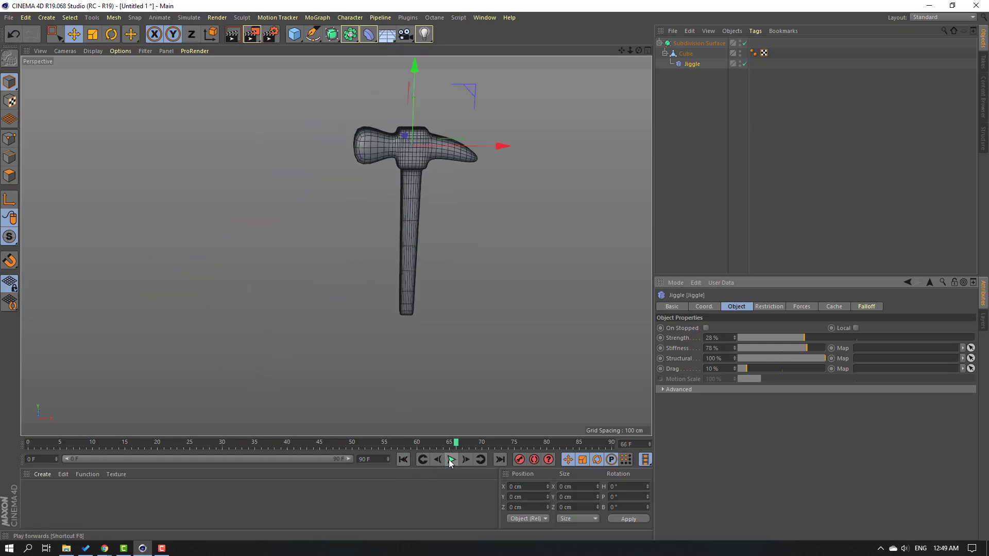
left_click(404, 460)
Add a Plane and move it down below the hammer's handle to about Y -1332 cm
left_click(293, 39)
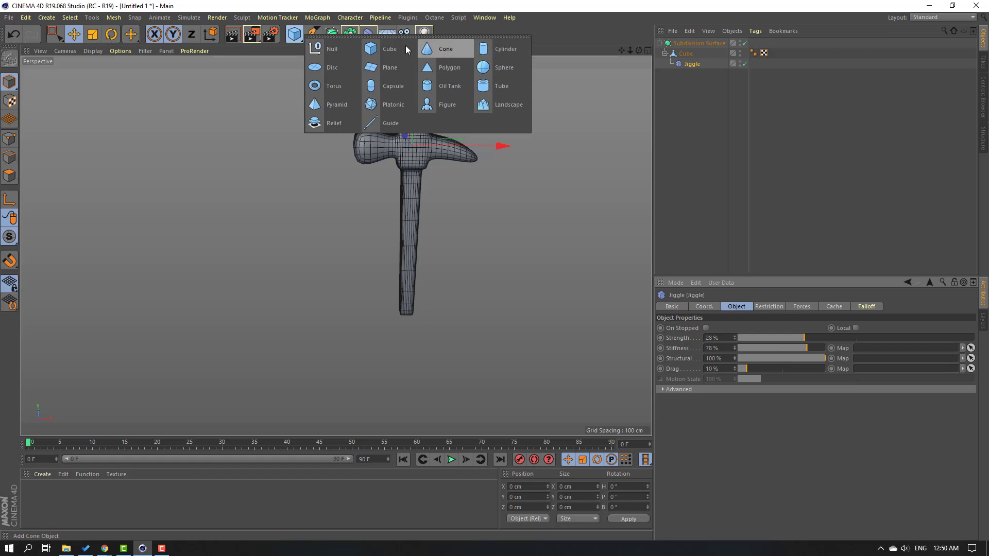
left_click(383, 69)
scroll(345, 256, "down", 2)
left_click_drag(397, 91, 404, 250)
Scale the plane uniformly to a floor about 12987 cm wide and unlock the Z axis for the Move tool
left_click(92, 34)
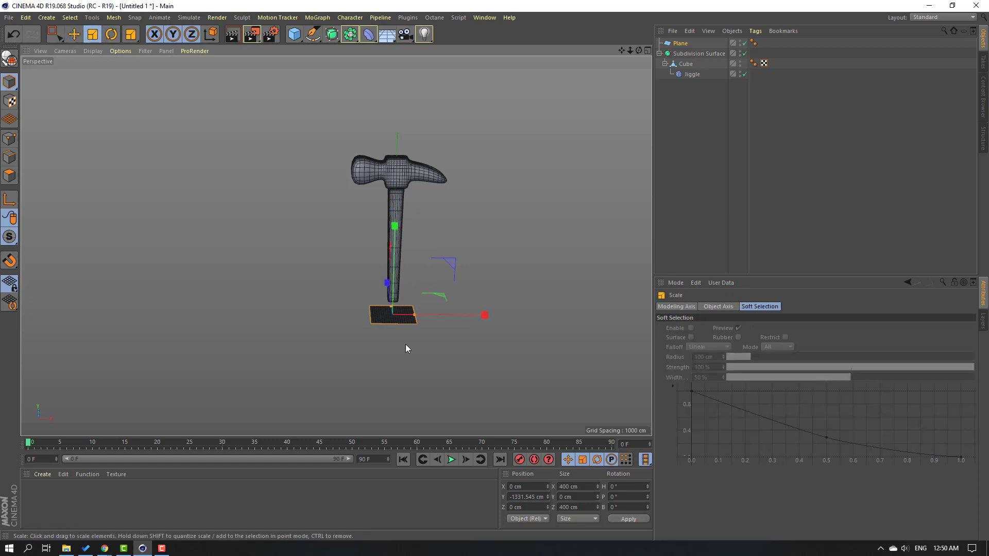
left_click_drag(407, 344, 626, 332)
left_click_drag(250, 333, 443, 330)
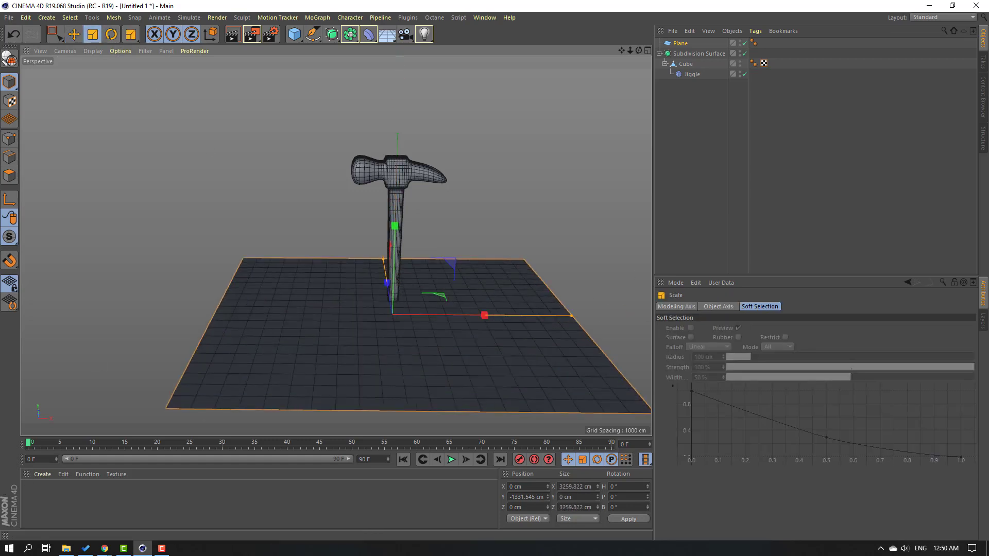
left_click_drag(134, 282, 466, 281)
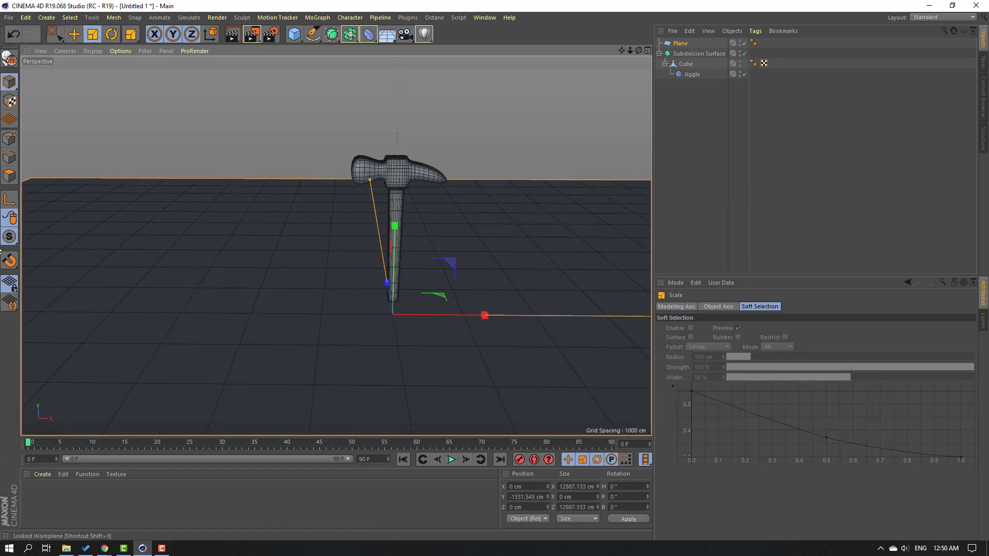
left_click(74, 34)
left_click(191, 34)
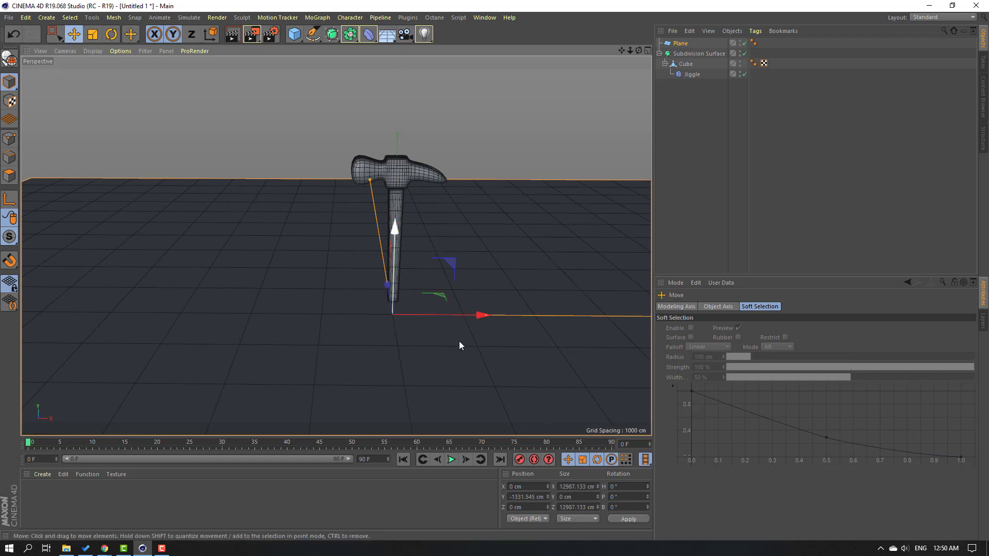
Lower the floor plane to about Y -1657 cm, checking the hammer's swing against it in playback
left_click_drag(459, 341, 394, 276, "alt")
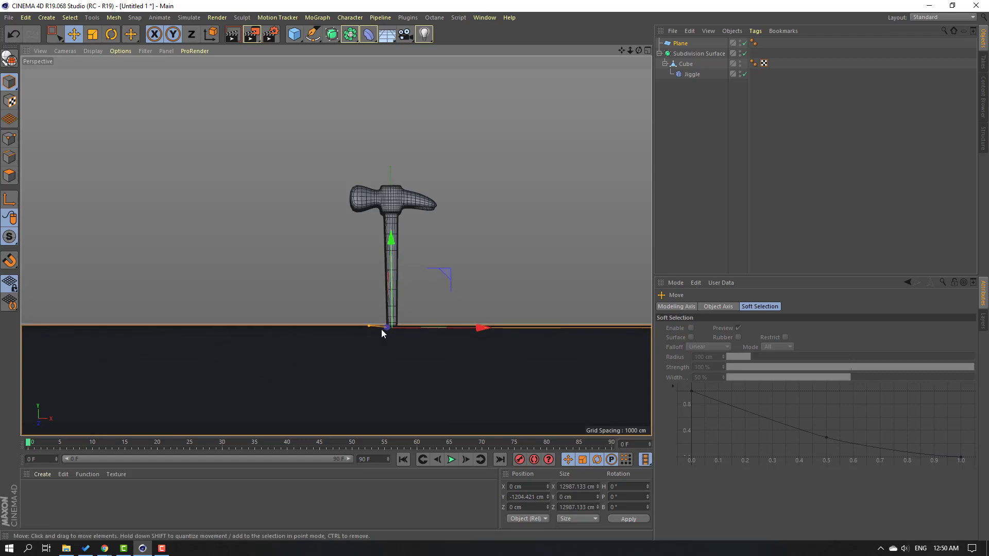
left_click_drag(381, 330, 362, 370, "alt")
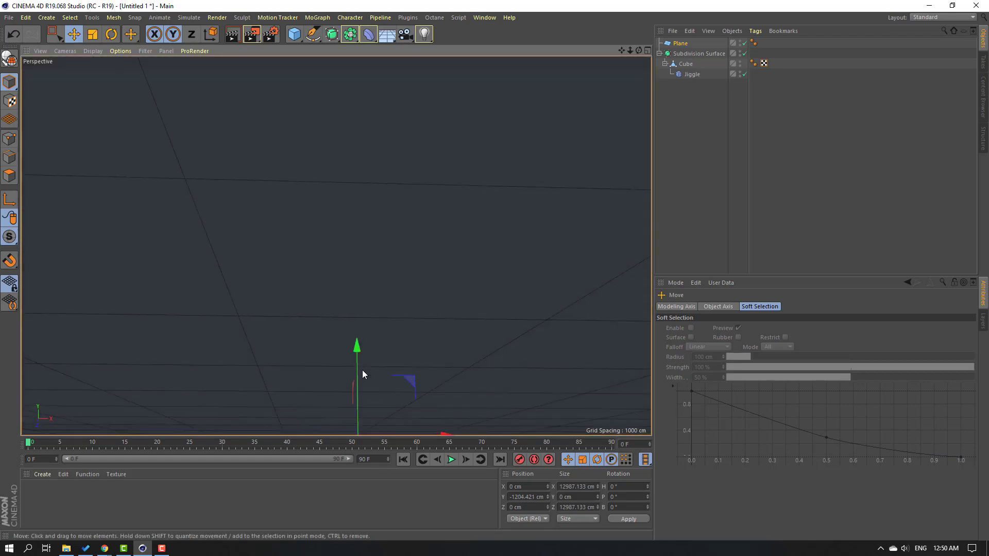
left_click(449, 460)
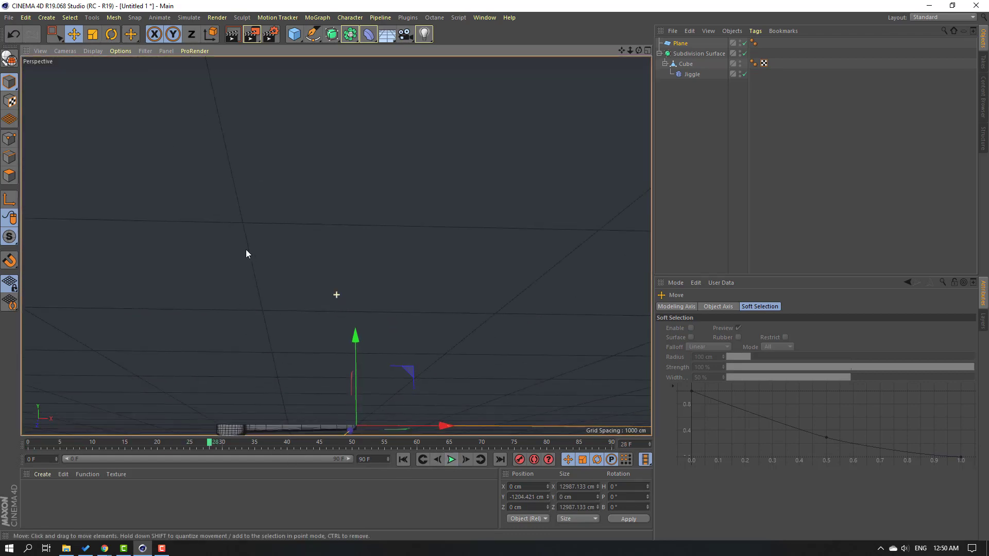
left_click_drag(245, 253, 217, 332, "alt")
left_click_drag(380, 279, 387, 348)
left_click(403, 460)
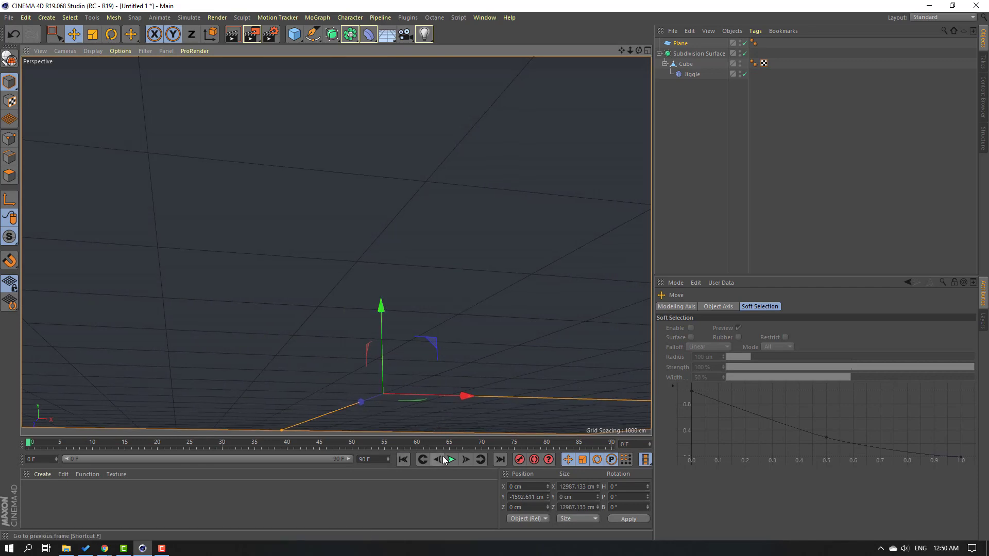
left_click(451, 459)
left_click(451, 459)
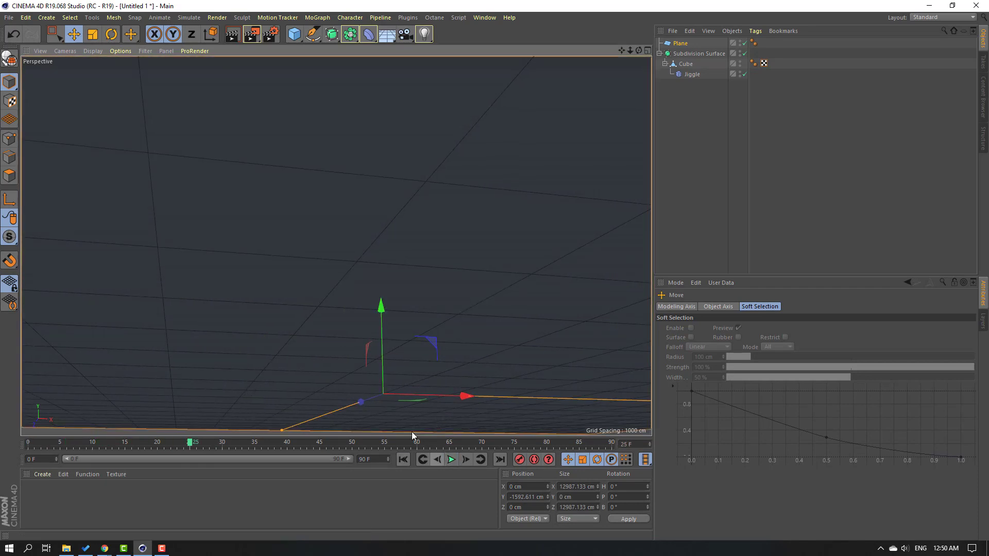
left_click_drag(139, 444, 94, 443)
left_click_drag(384, 326, 330, 342)
left_click(451, 460)
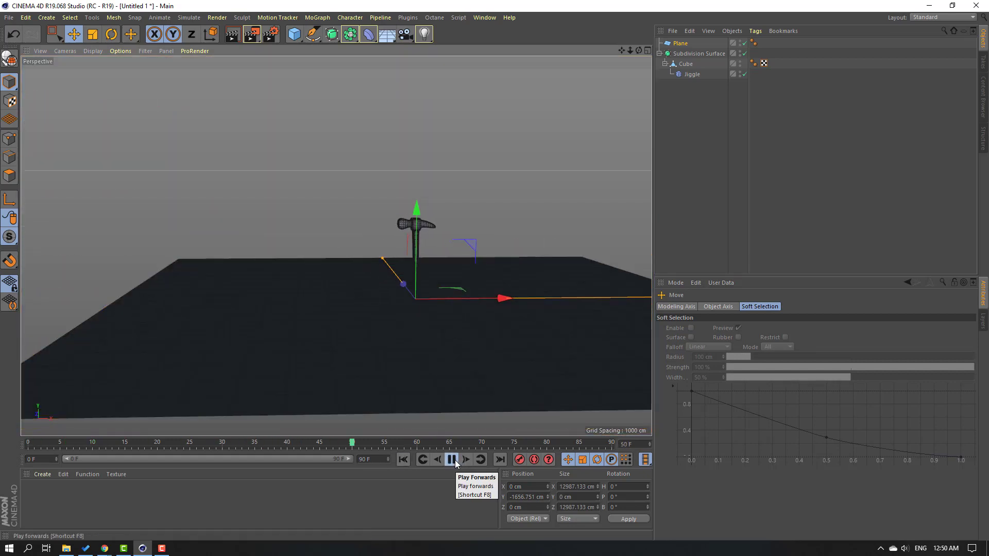
left_click(455, 461)
Shorten the animation to end at frame 60 and play it through
left_click_drag(372, 445, 417, 447)
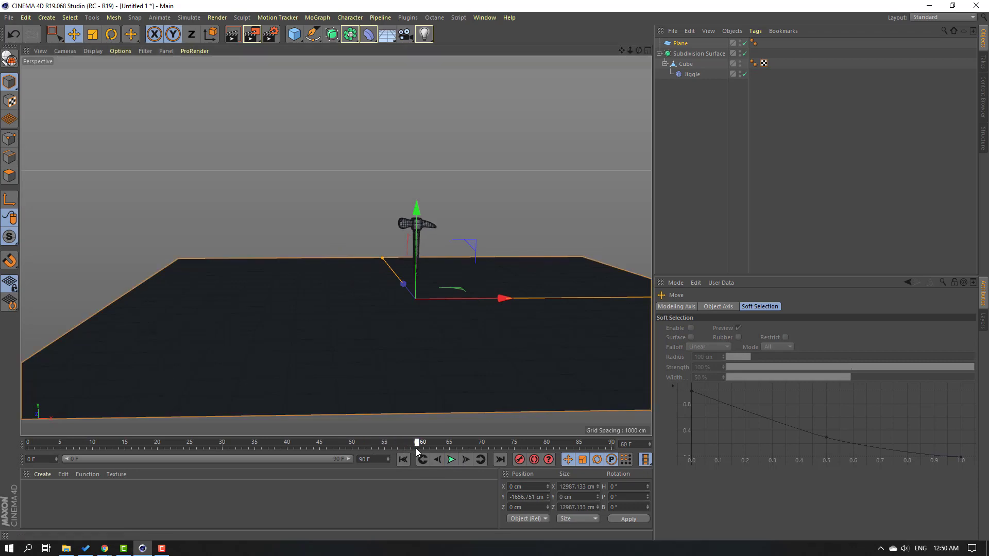
left_click(367, 458)
key("Return")
left_click(451, 460)
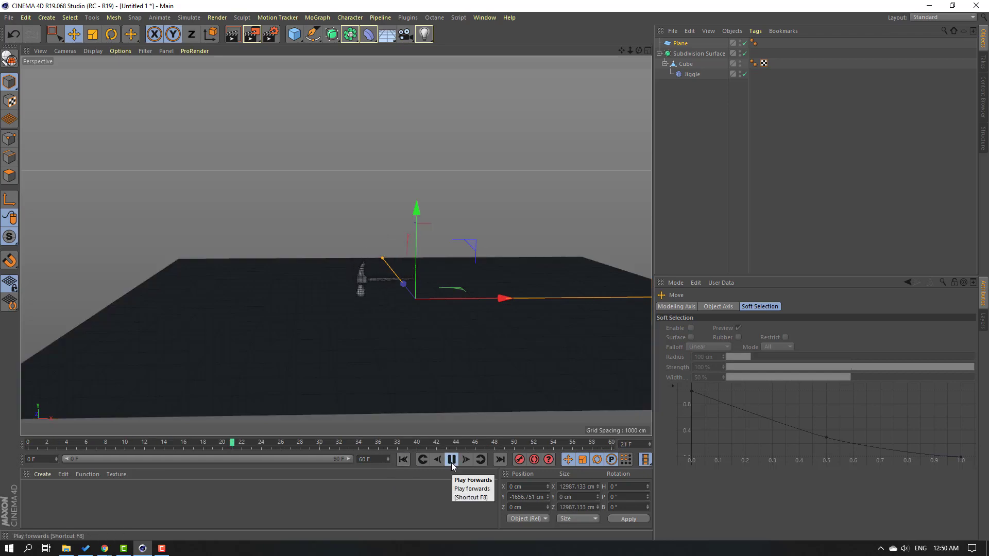
left_click(451, 459)
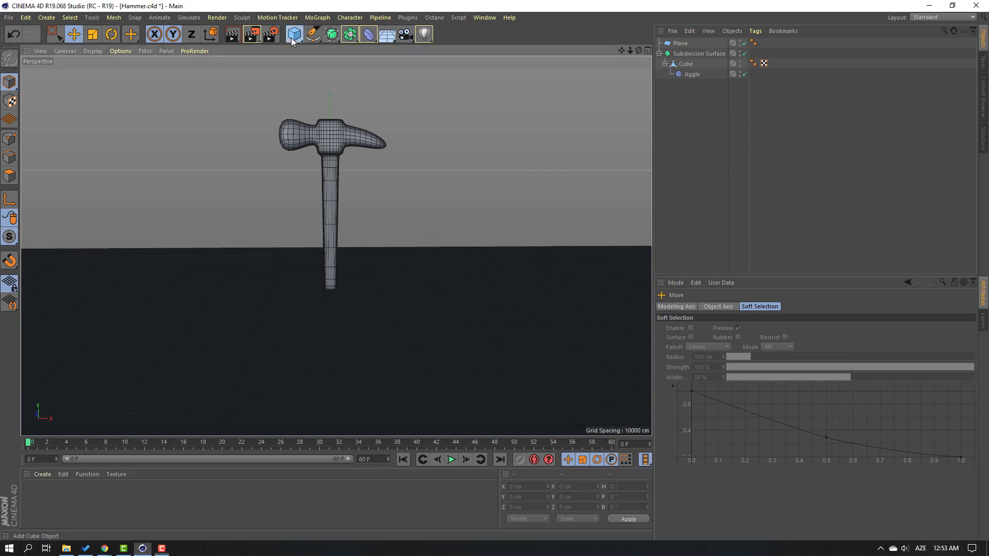
Add a cylinder and move it beside the hammer to about X -606 cm, Y -486 cm
left_click(291, 38)
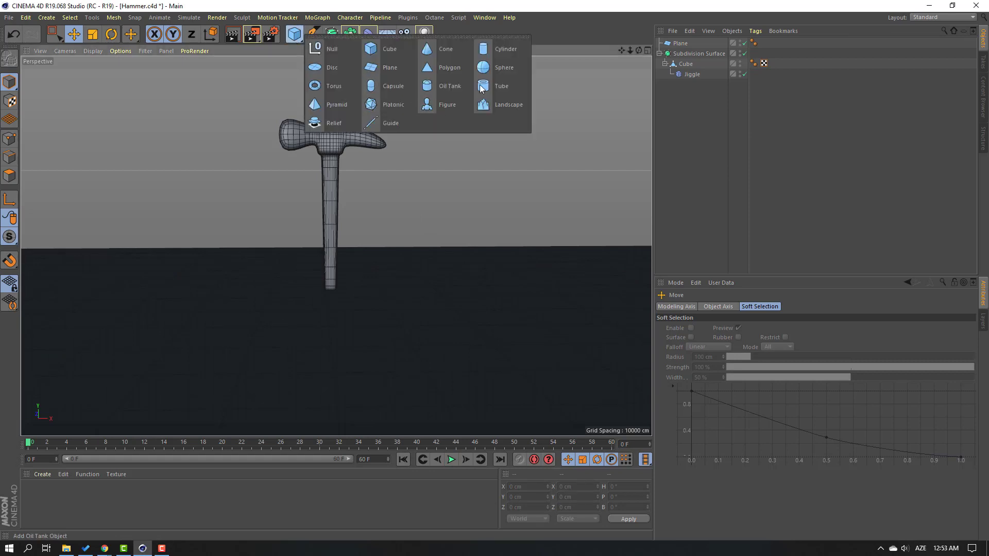
left_click(508, 52)
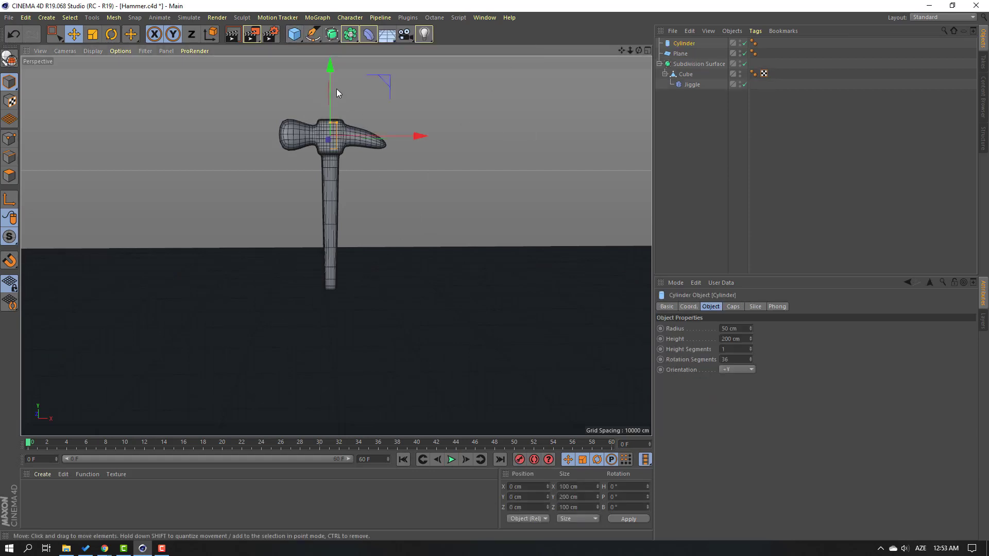
left_click_drag(331, 137, 251, 164)
Reduce the cylinder's radius to about 11 cm and set its Rotation Segments to 10
scroll(243, 206, "up", 8)
scroll(297, 206, "down", 2)
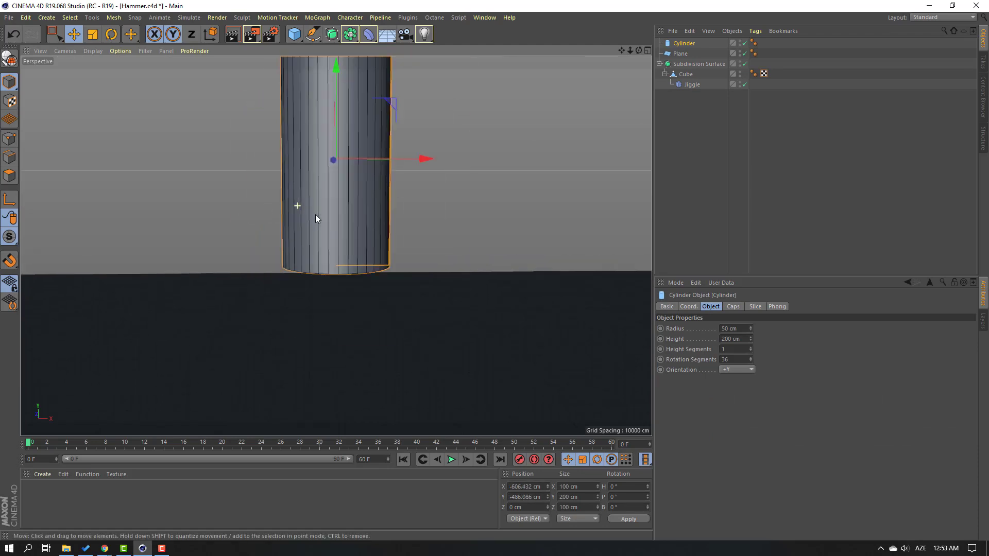
scroll(360, 236, "down", 4)
scroll(365, 249, "up", 6)
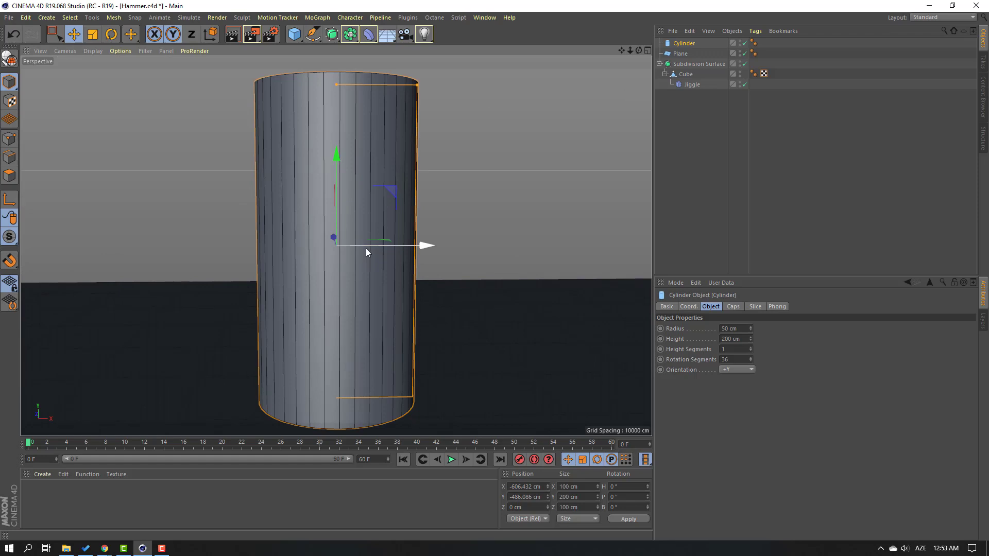
scroll(366, 248, "down", 2)
left_click_drag(287, 165, 324, 199, "alt")
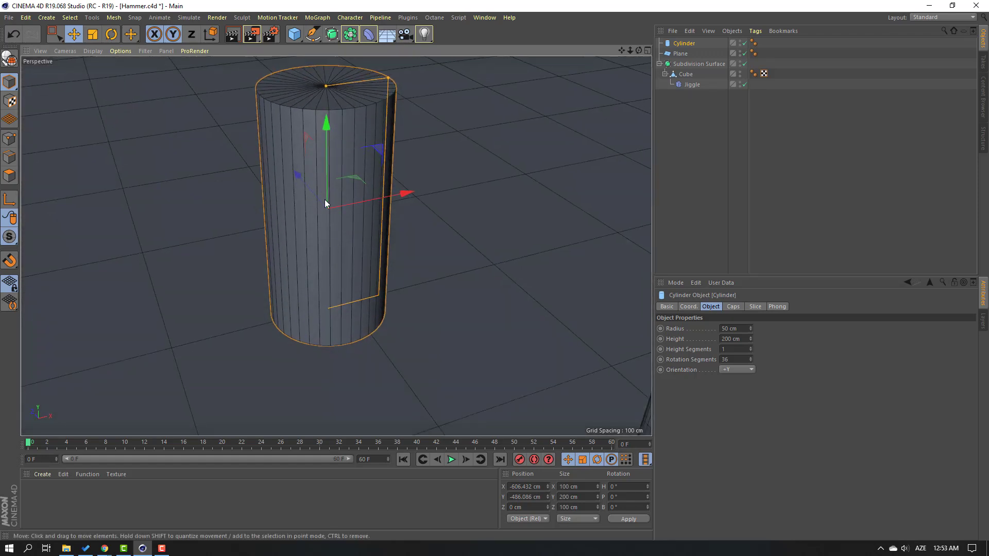
middle_click_drag(455, 149, 407, 350, "alt")
scroll(455, 150, "down", 7)
left_click_drag(412, 230, 426, 202, "alt")
scroll(441, 201, "up", 5)
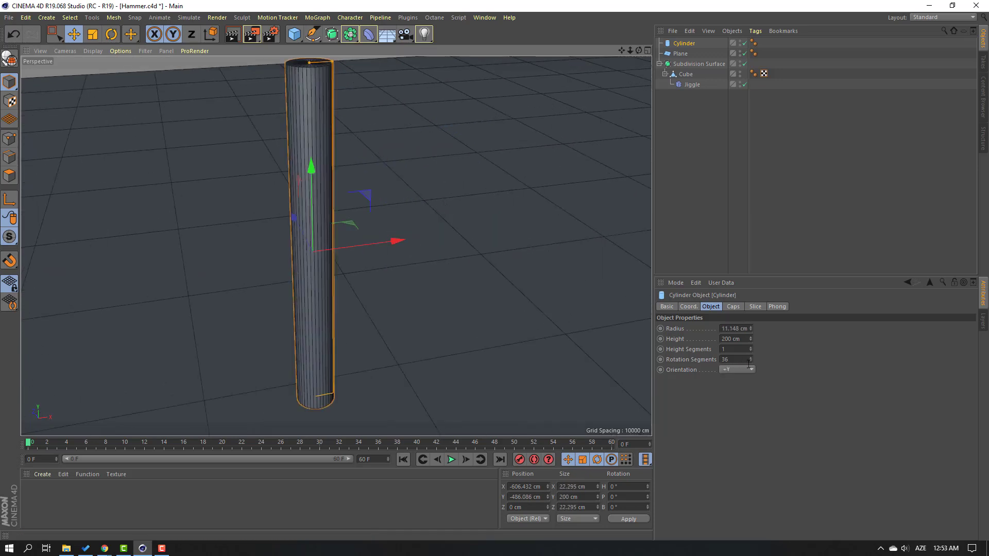
left_click_drag(742, 360, 672, 360)
type("10")
key("Return")
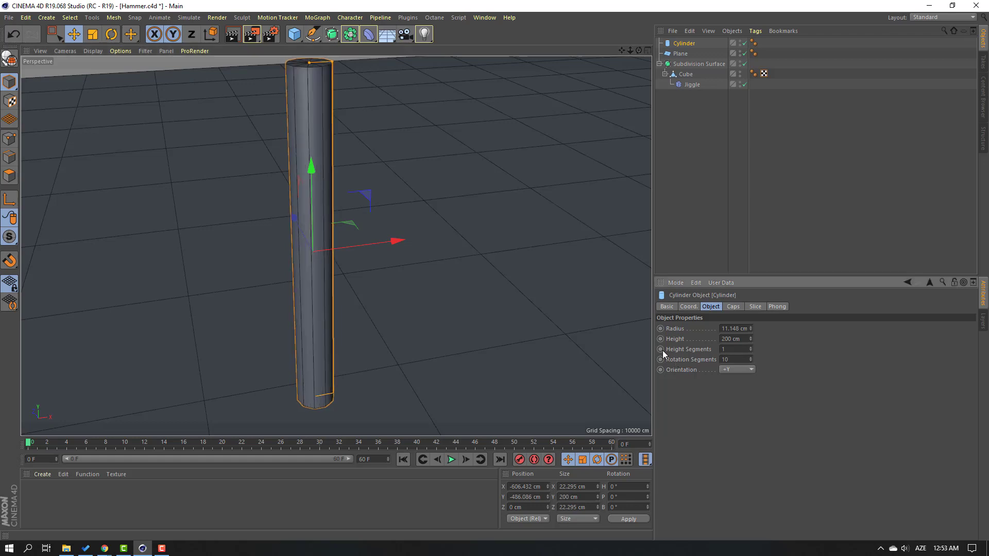
Thin the cylinder into a nail shaft with a radius of about 4.1 cm
scroll(354, 136, "down", 5)
scroll(458, 237, "up", 2)
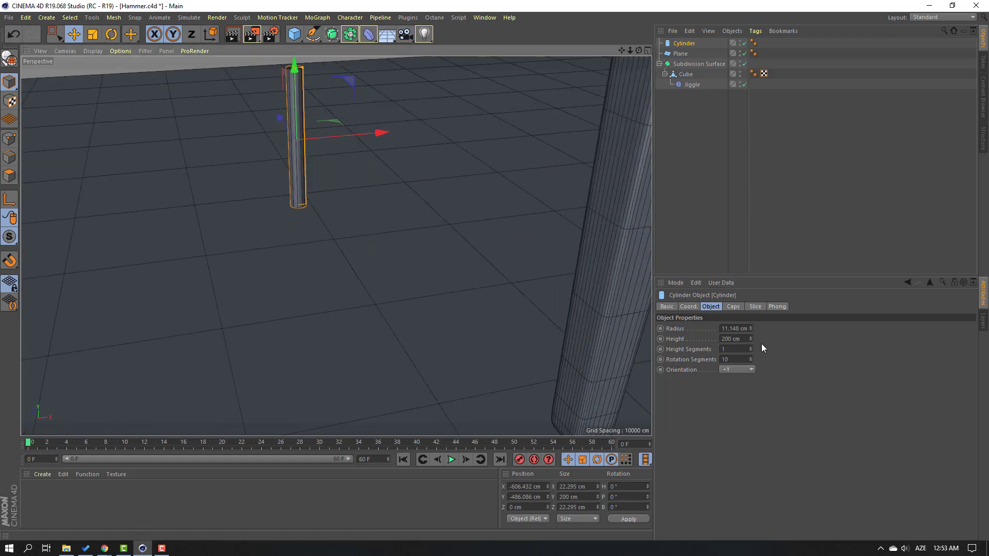
left_click_drag(750, 328, 752, 339)
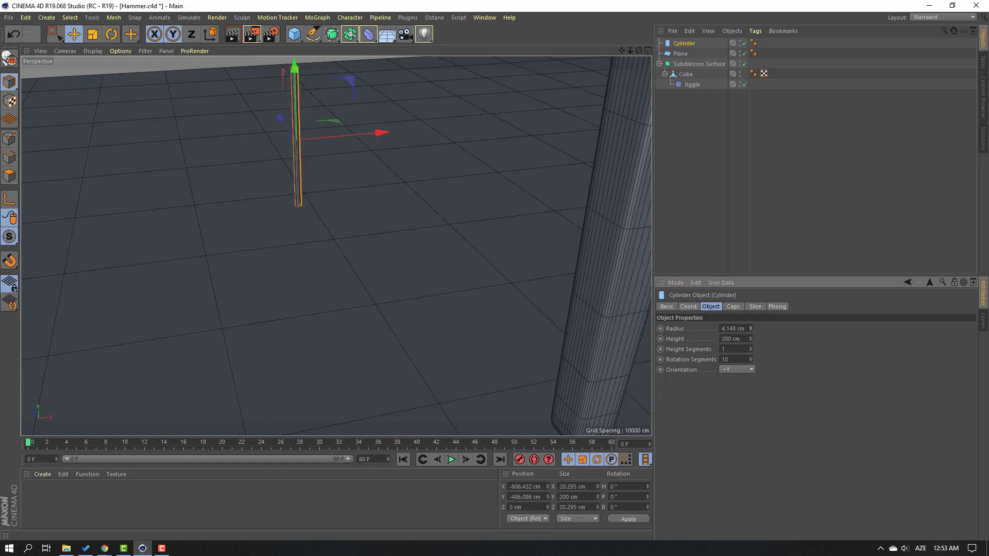
Duplicate the thin cylinder upward along Y to about Y -409 cm
middle_click_drag(220, 124, 334, 244, "alt")
scroll(397, 275, "up", 2)
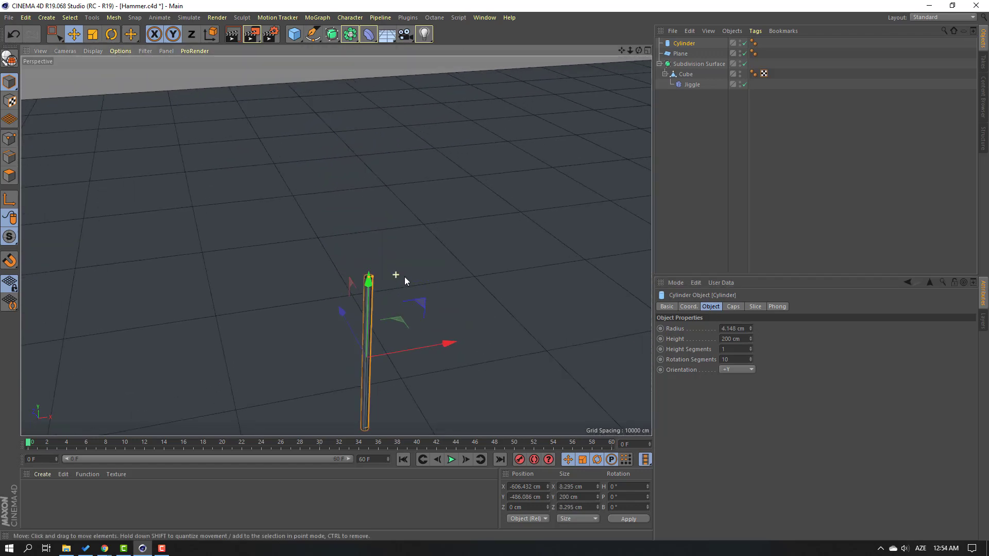
scroll(405, 280, "up", 3)
key("s")
scroll(364, 134, "up", 5)
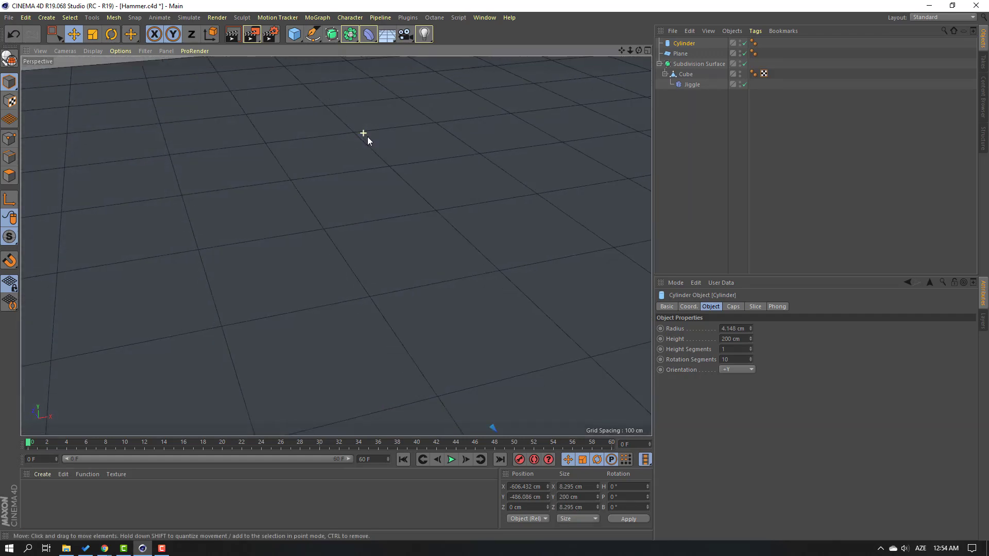
scroll(409, 183, "down", 8)
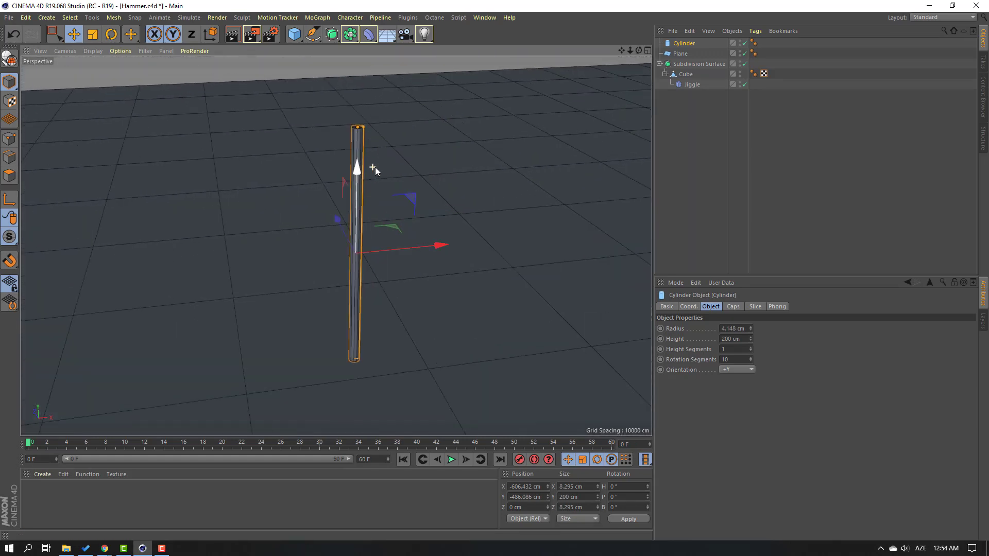
scroll(369, 190, "down", 2)
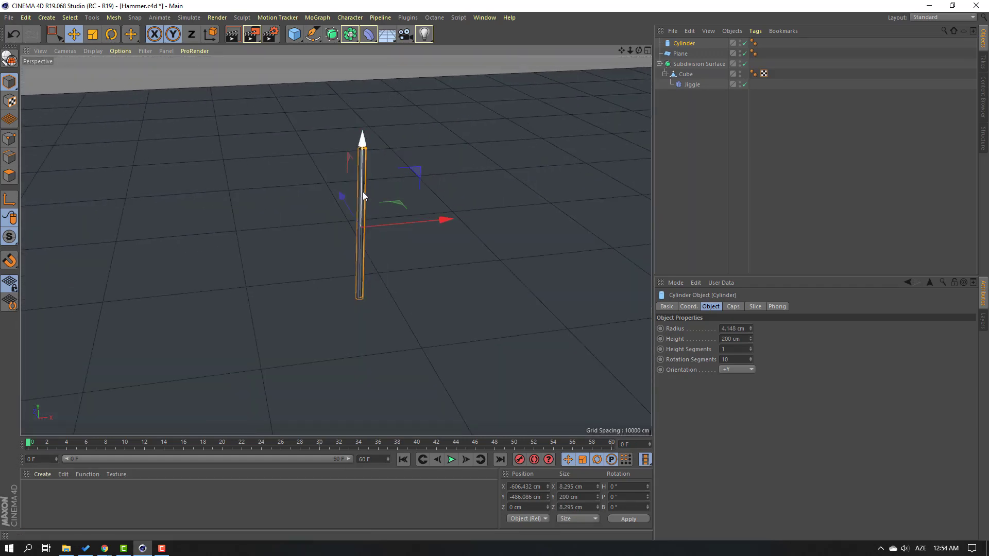
left_click_drag(362, 189, 372, 129, "ctrl")
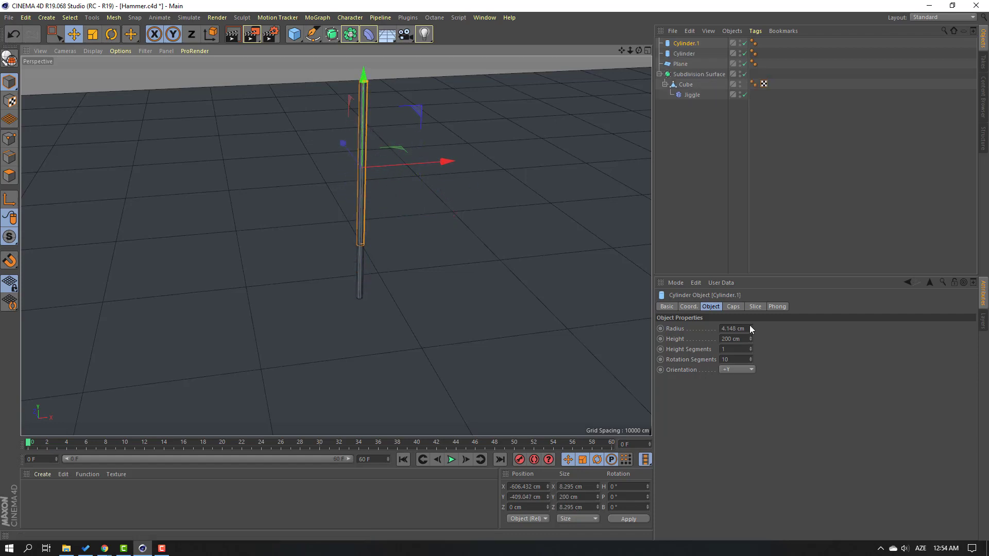
Flatten the copy into a nail head of about 13.1 cm radius and 6 cm height, and raise it to the shaft's top at about Y -389 cm
left_click_drag(750, 326, 750, 362)
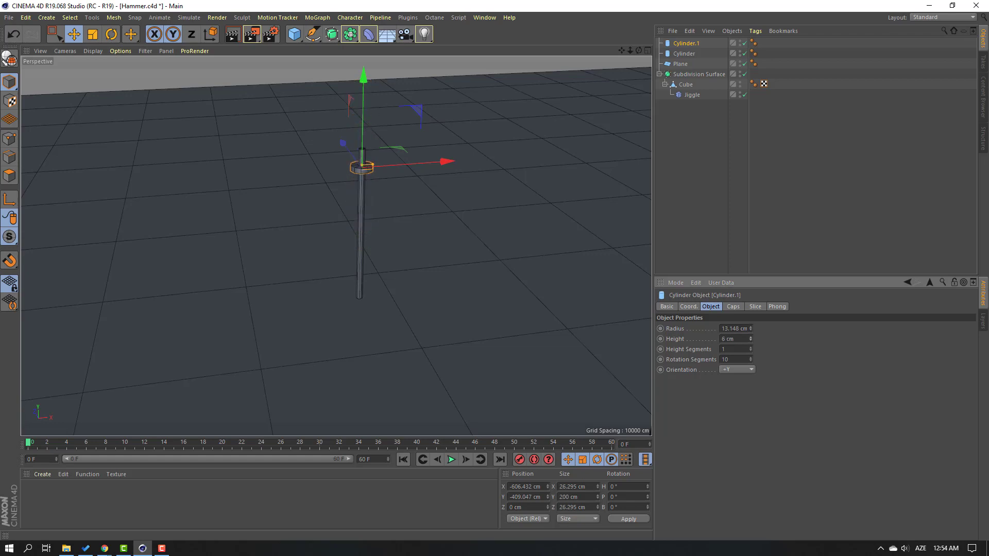
scroll(353, 150, "up", 8)
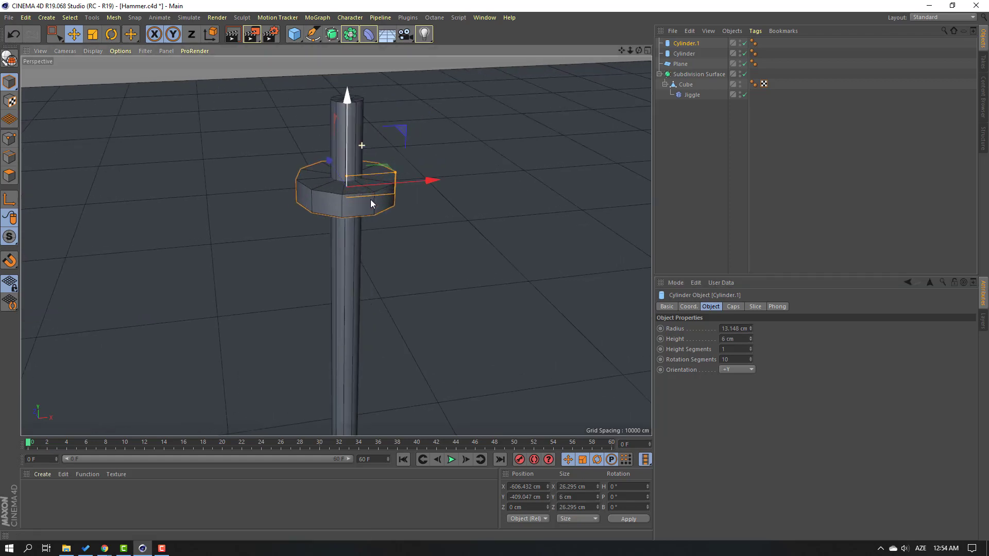
left_click_drag(344, 149, 345, 137)
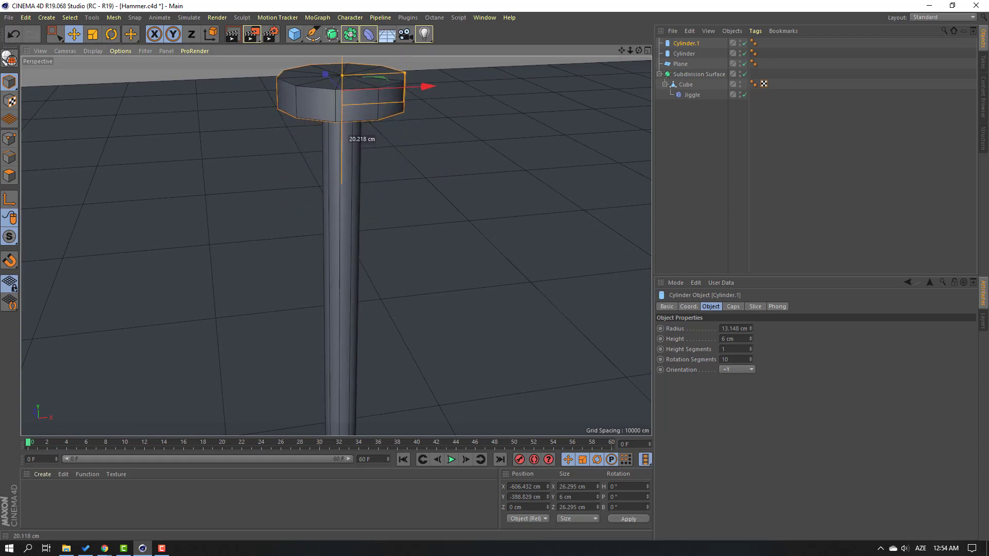
Widen the nail head by increasing its radius slightly, and deselect it
scroll(346, 164, "down", 2)
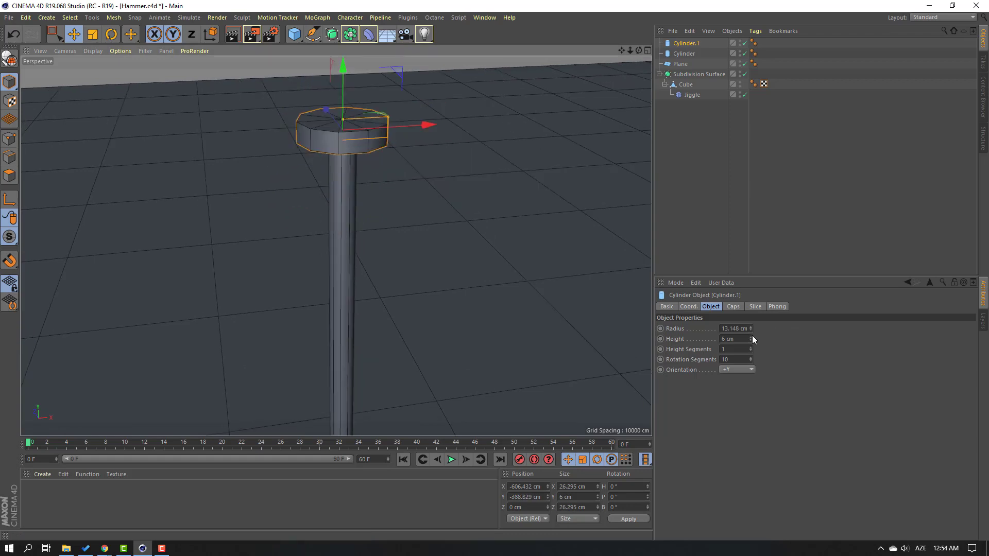
left_click_drag(753, 327, 804, 326)
left_click(363, 278)
scroll(363, 278, "down", 4)
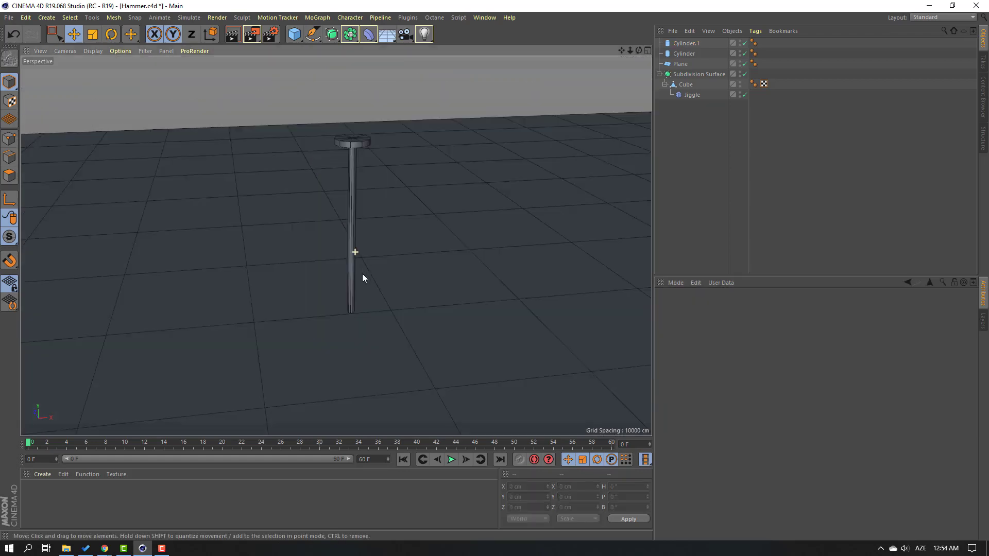
Select the nail's head and shaft cylinders and group them under a null
left_click(358, 142)
left_click(353, 162, "shift")
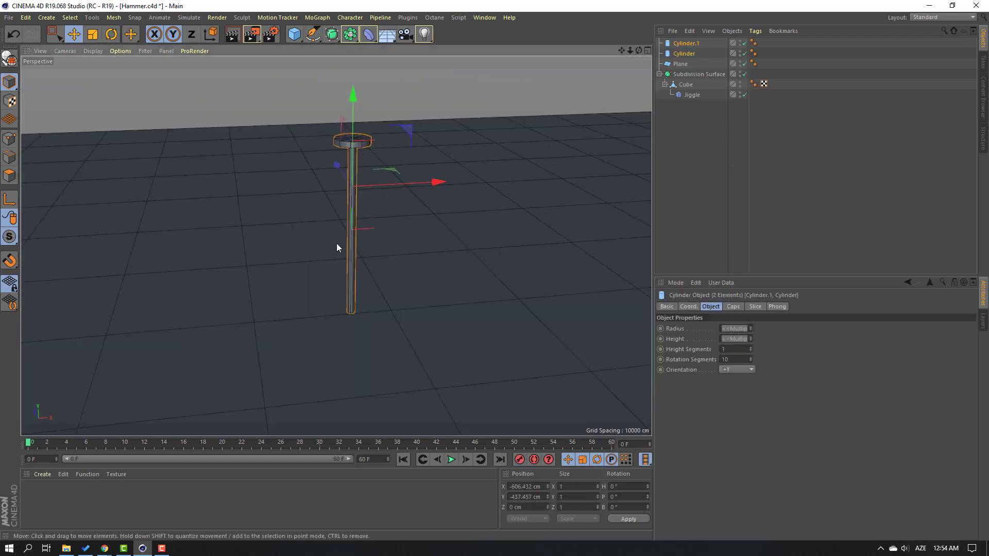
scroll(340, 253, "up", 6)
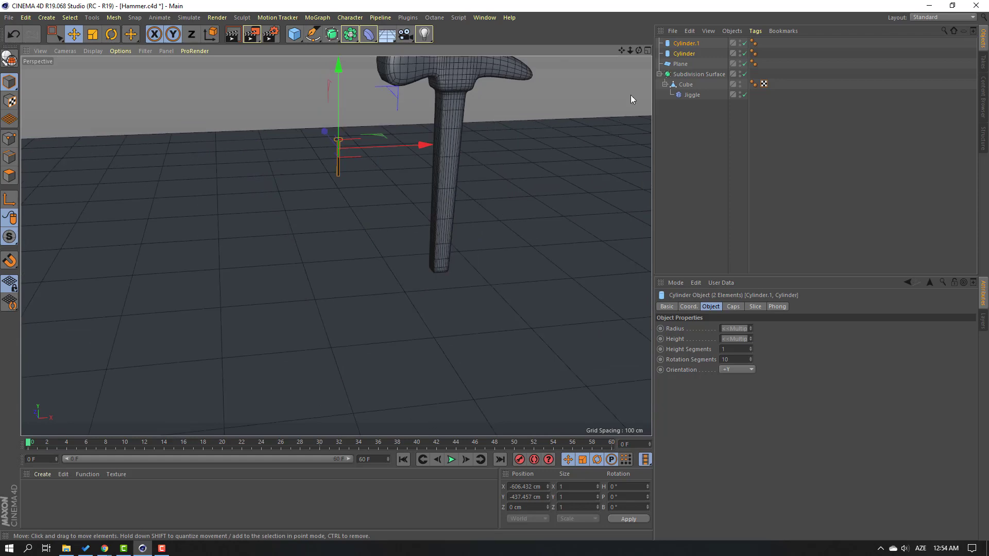
right_click(679, 53)
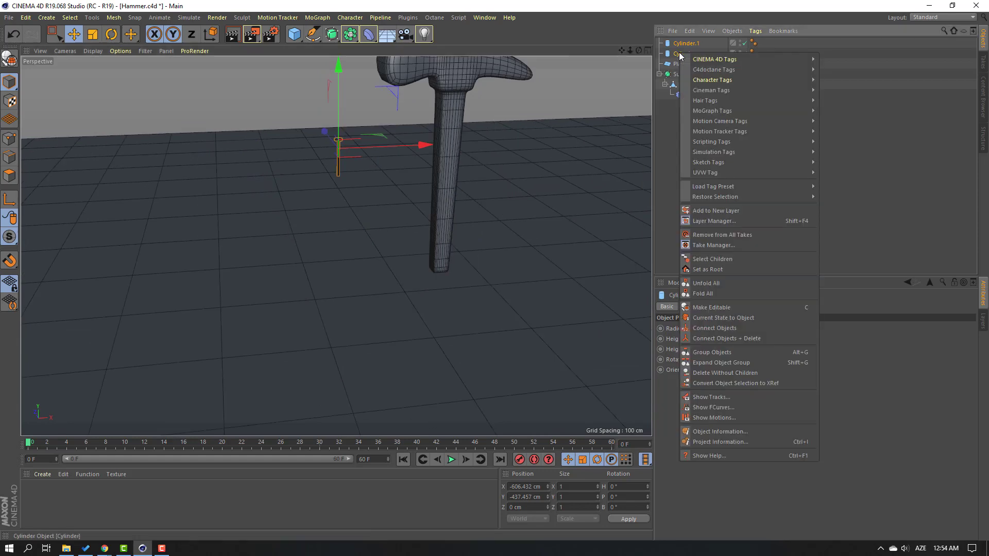
left_click(712, 352)
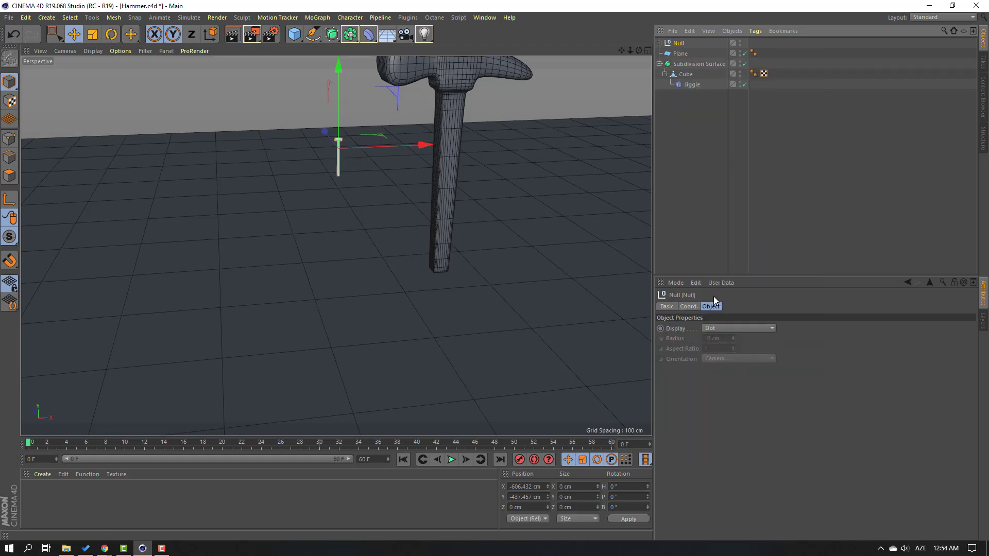
Move the nail group down to the floor at about Y -1576 cm and along Z to about 597 cm
left_click(701, 130)
left_click(678, 43)
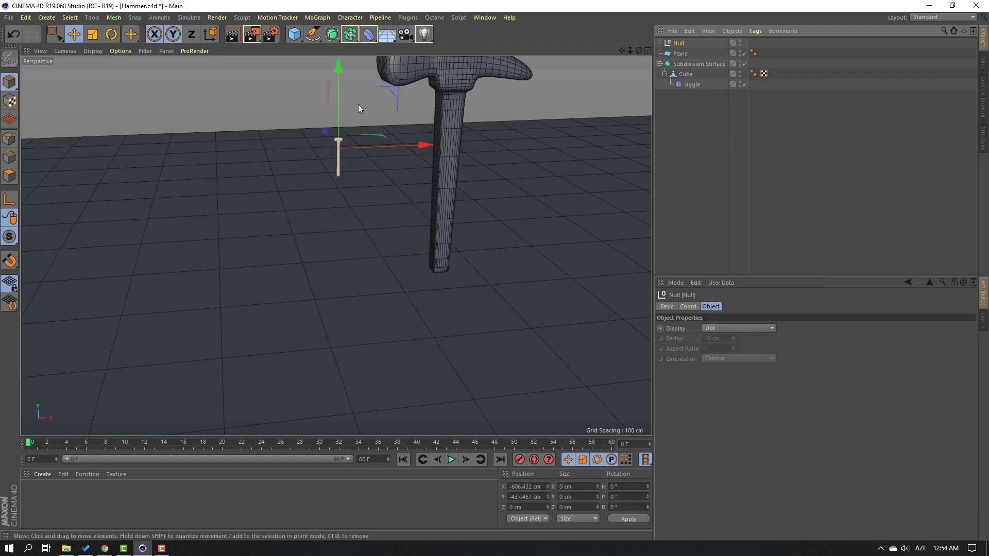
left_click_drag(337, 93, 335, 286)
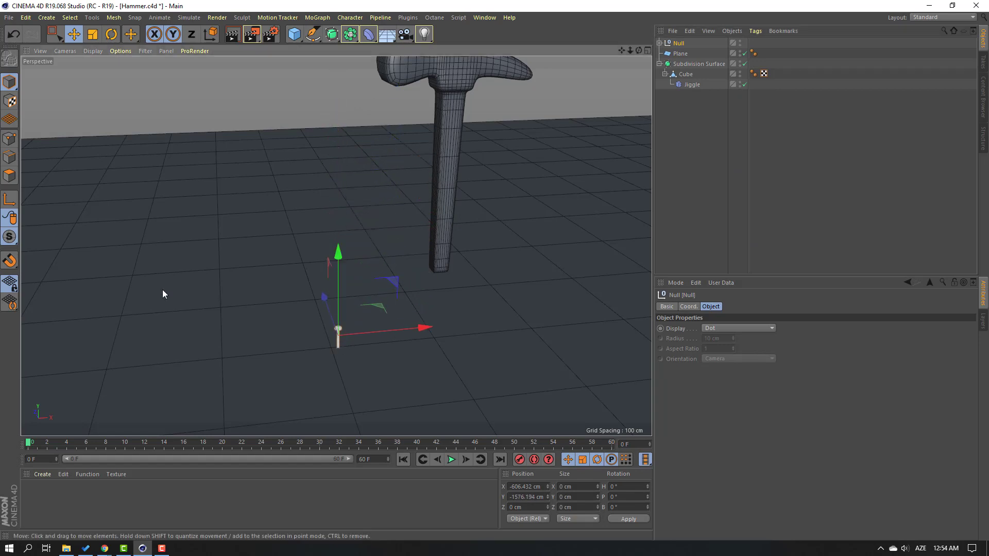
left_click_drag(155, 289, 229, 327, "alt")
left_click_drag(294, 212, 227, 184)
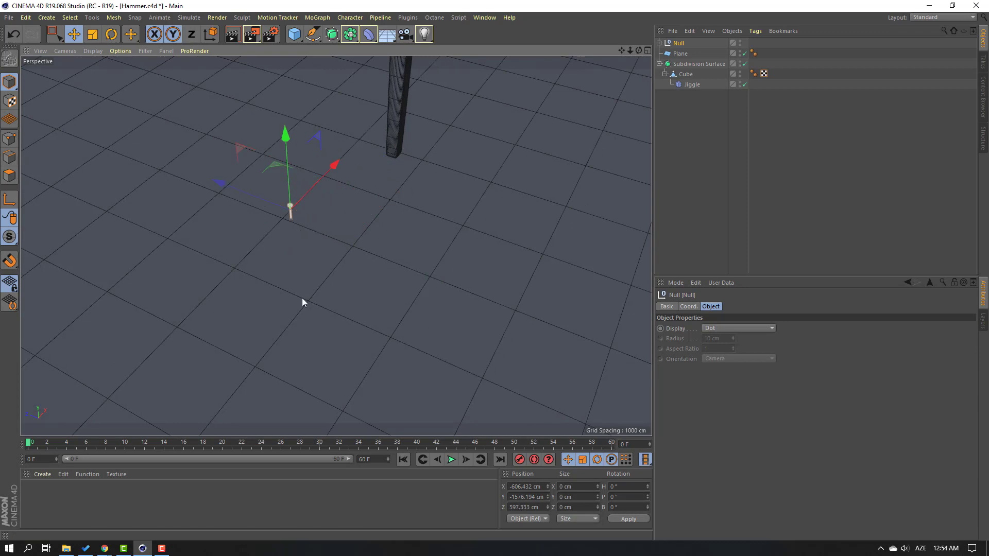
At frame 11, move the nail group near the hammer head, to about X -1006 cm and Z 7 cm
left_click_drag(316, 304, 246, 257, "alt")
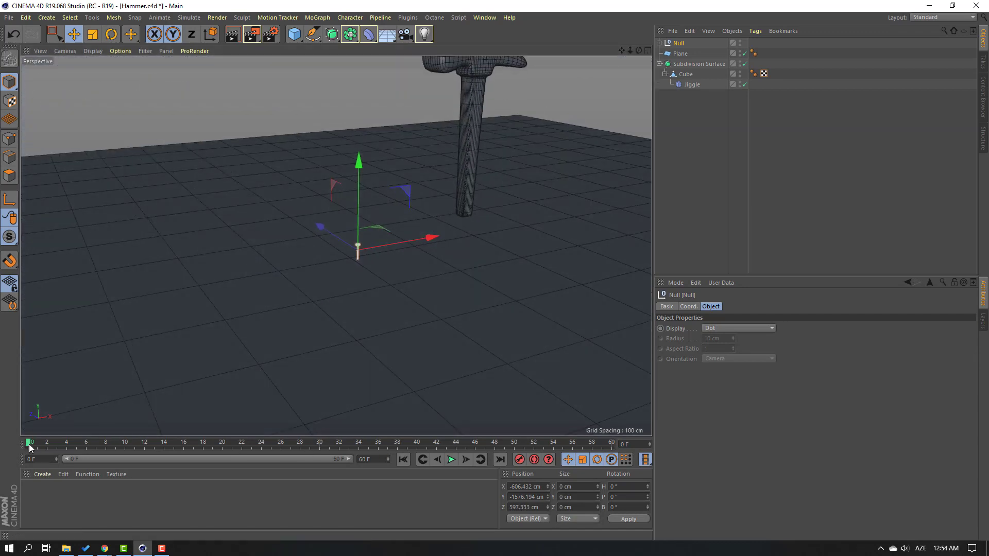
left_click_drag(31, 443, 134, 442)
scroll(334, 217, "up", 2)
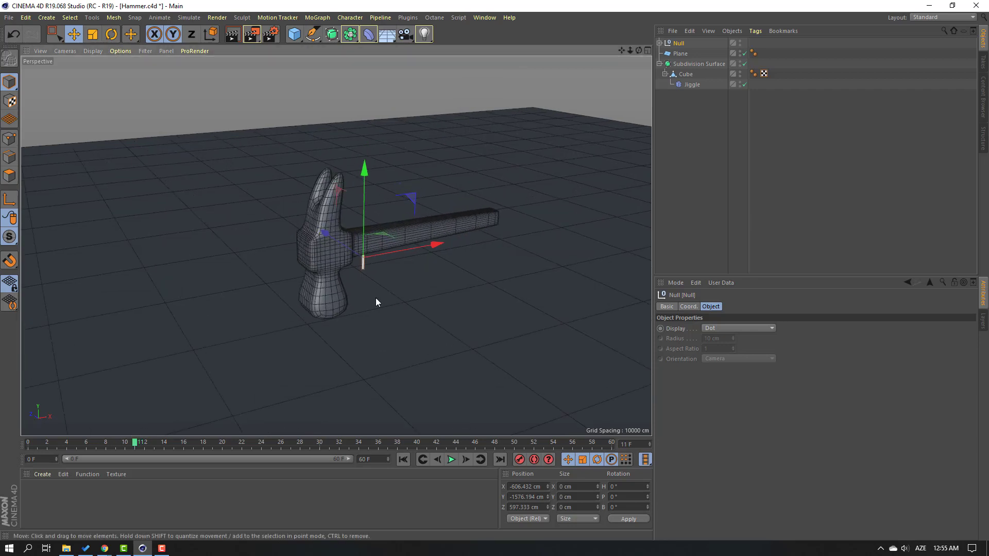
left_click_drag(375, 299, 352, 258, "alt")
left_click_drag(412, 270, 288, 288)
left_click_drag(196, 256, 271, 280)
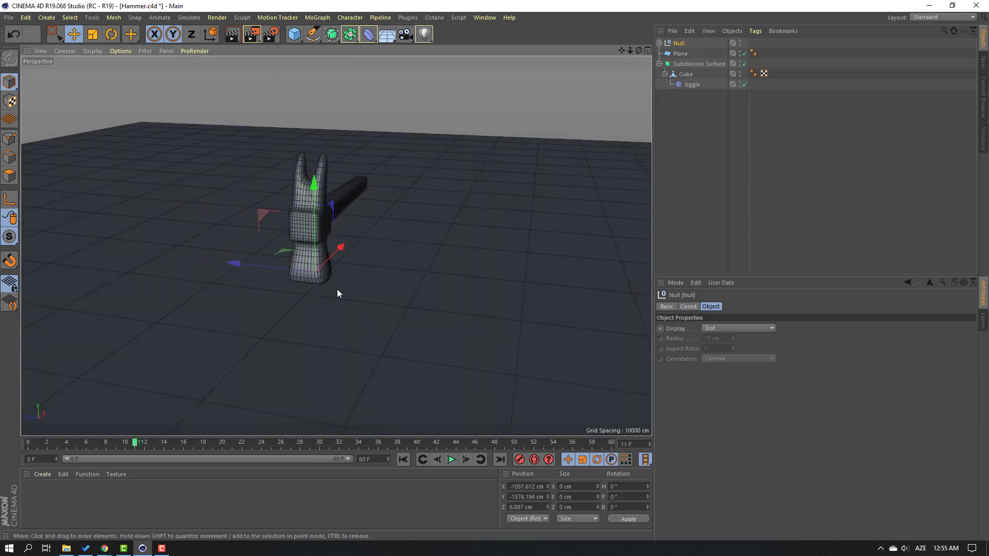
scroll(315, 285, "up", 8)
left_click_drag(342, 299, 475, 247, "alt")
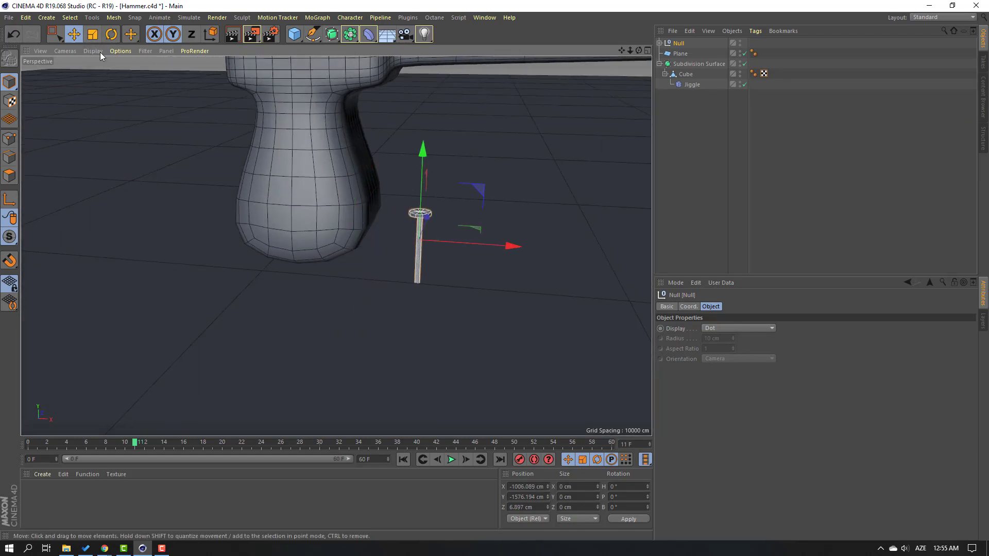
Scale the nail group up uniformly to roughly twice its size
left_click(92, 35)
left_click_drag(316, 305, 650, 123)
left_click(75, 37)
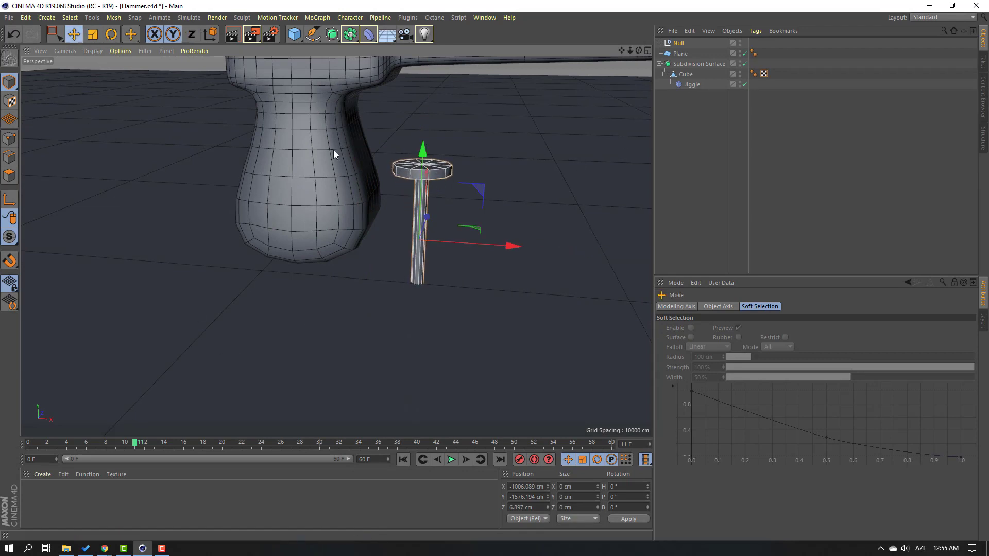
Move the nail group along X to about -1211 cm so it sits directly under the hammer's striking face
scroll(410, 224, "down", 3)
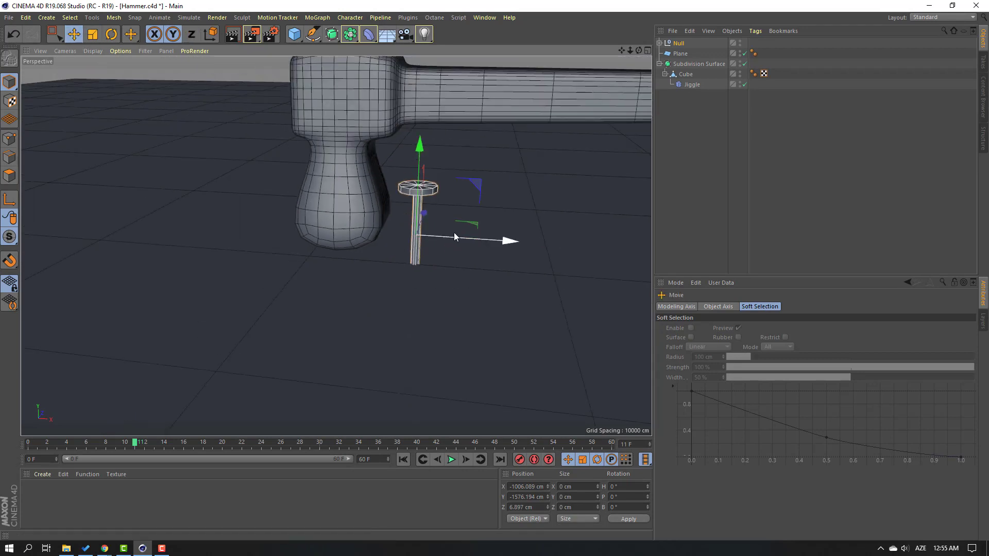
left_click_drag(488, 240, 396, 236)
left_click_drag(300, 280, 252, 255, "alt")
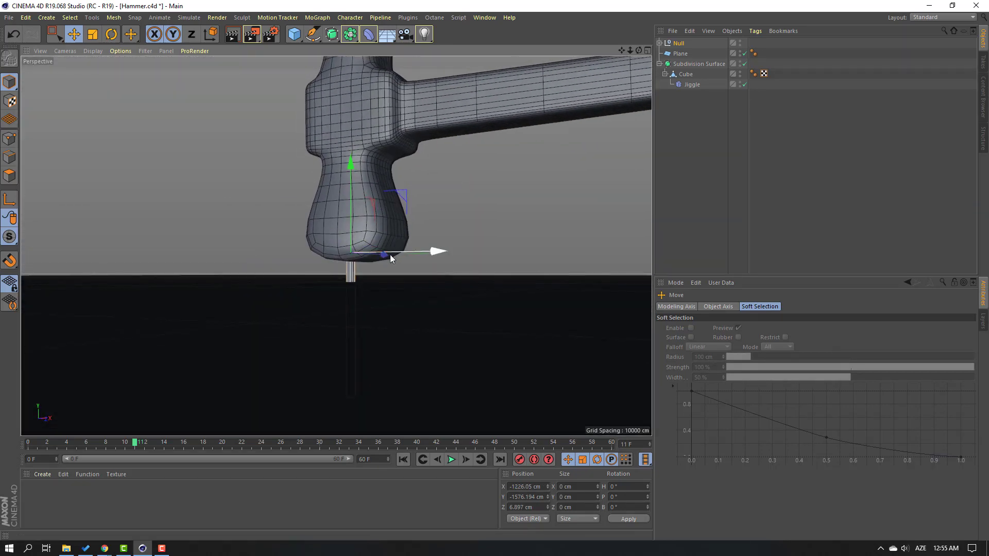
left_click_drag(392, 253, 401, 252)
left_click_drag(346, 281, 430, 335, "alt")
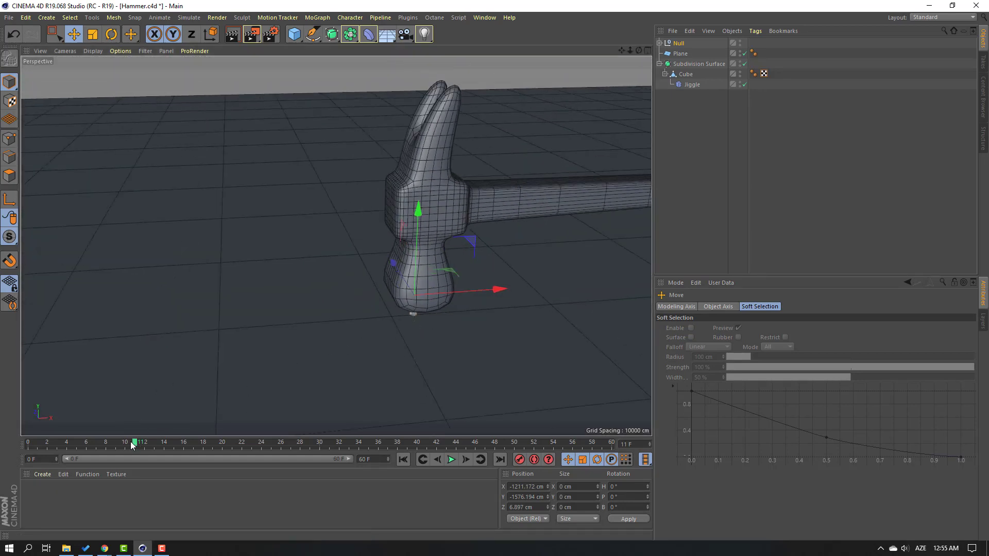
Raise the nail group to about Y -1384 cm above the floor and record its keyframe at frame 6
left_click_drag(134, 443, 80, 446)
left_click_drag(414, 238, 426, 190)
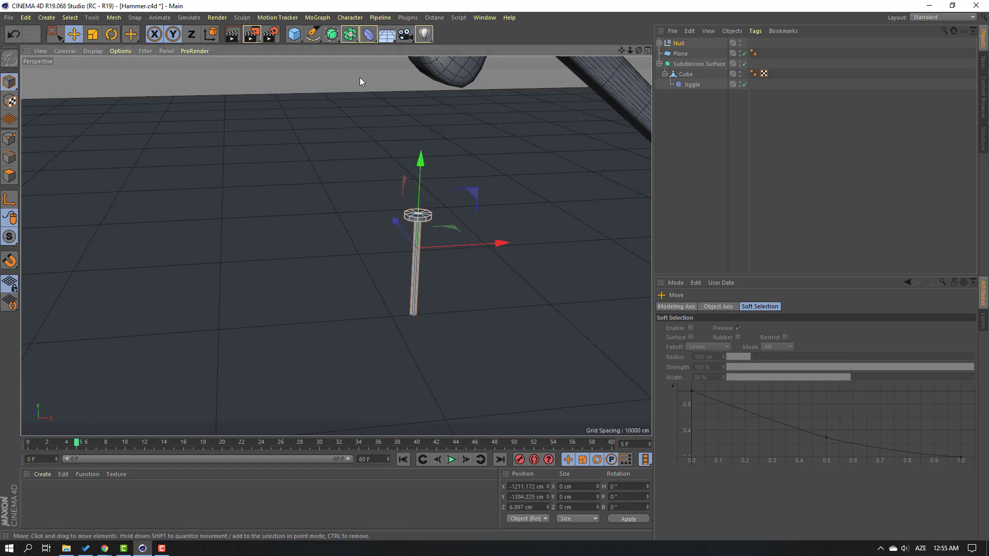
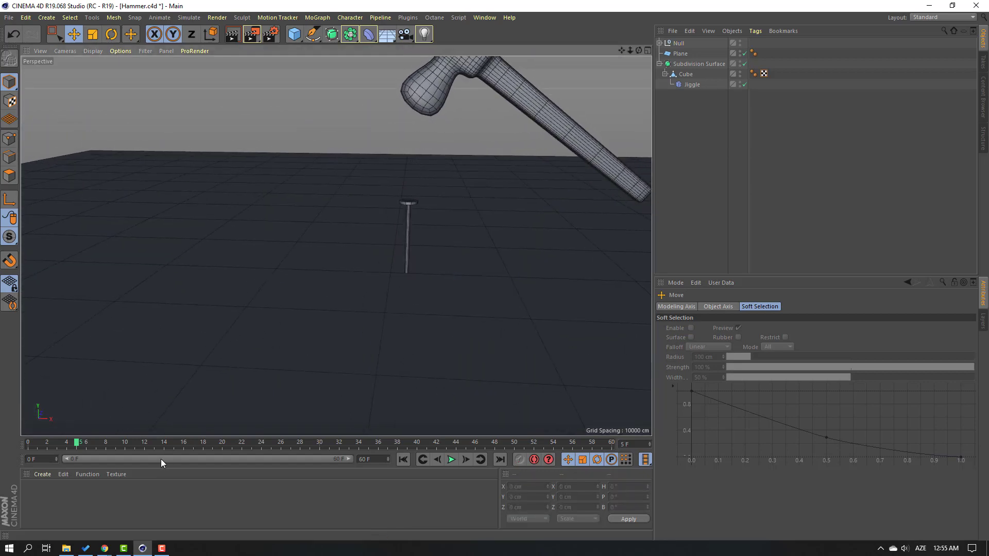
left_click(466, 459)
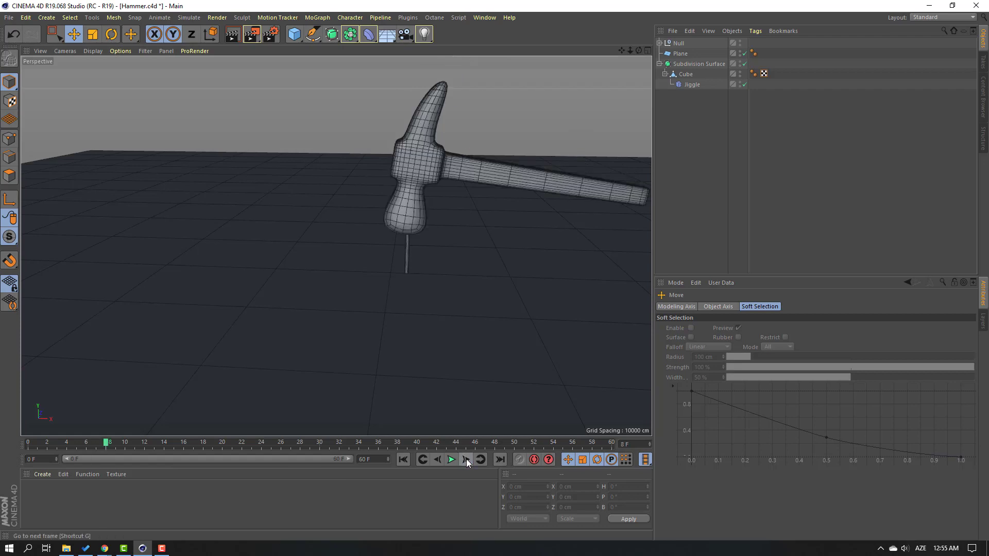
left_click(439, 459)
left_click(439, 459)
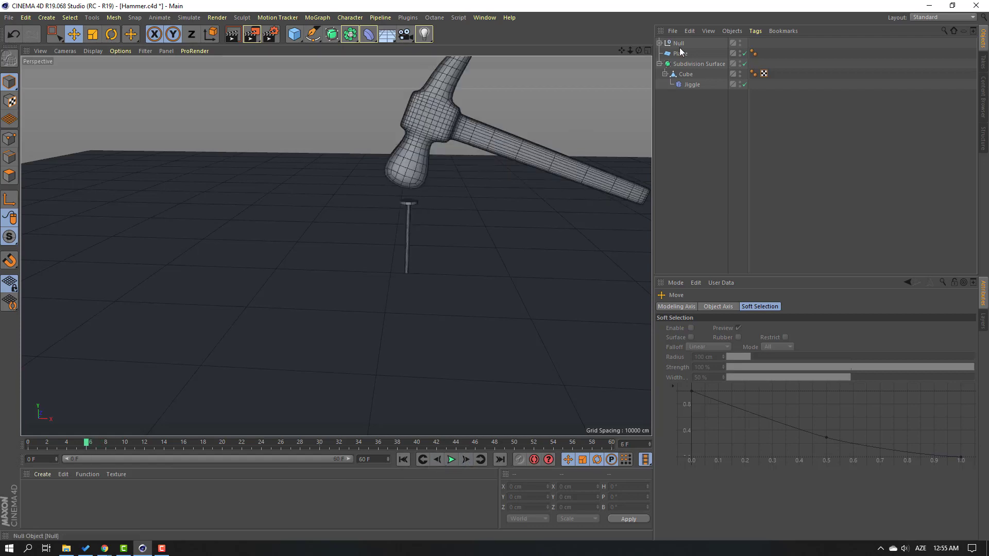
left_click(679, 46)
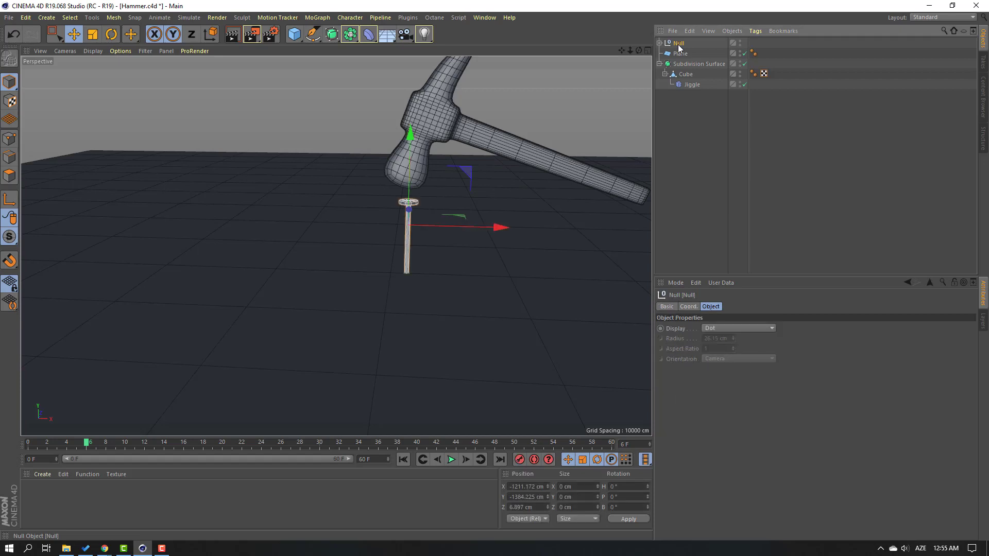
left_click(521, 460)
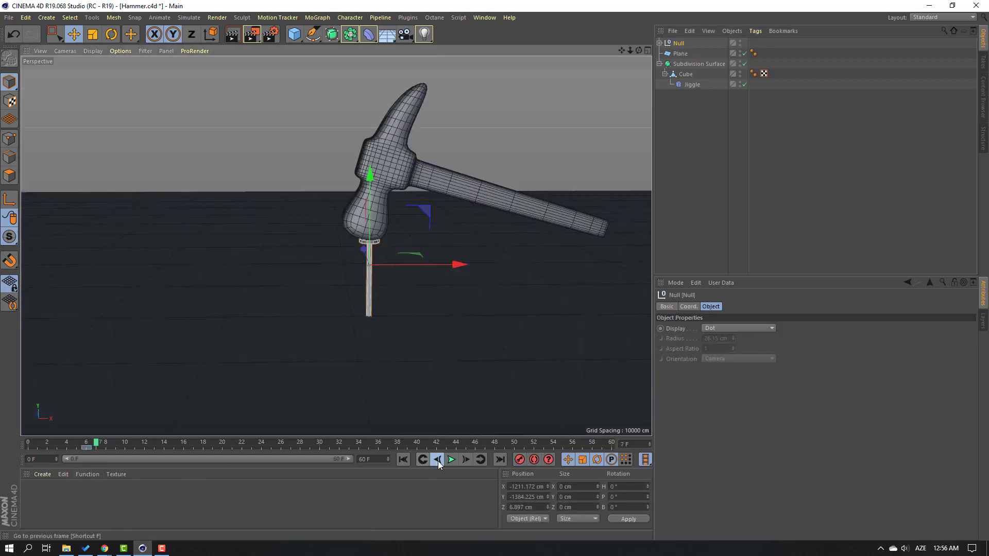
At frame 8, lower the nail group to about Y -1583 cm beneath the hammer face and keyframe it
left_click(465, 460)
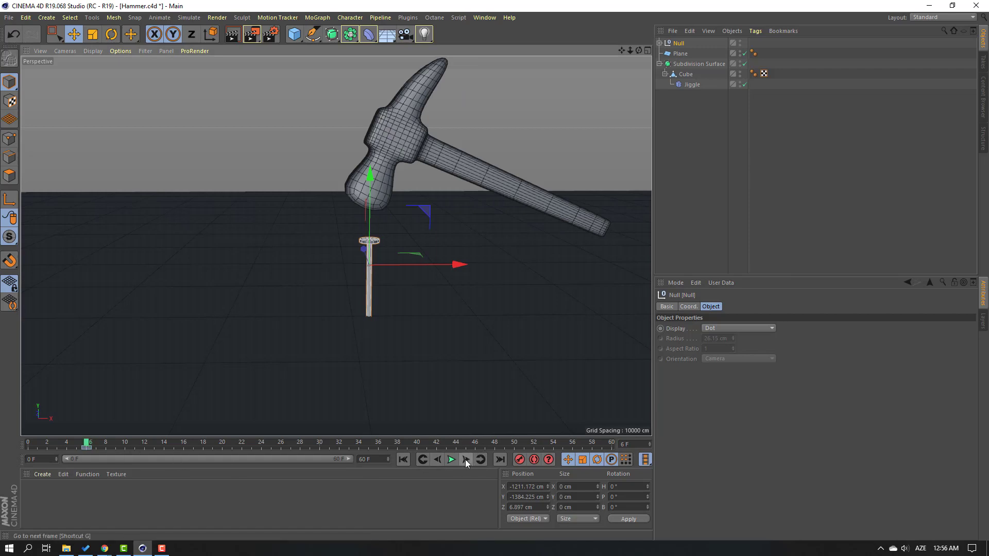
double_click(465, 460)
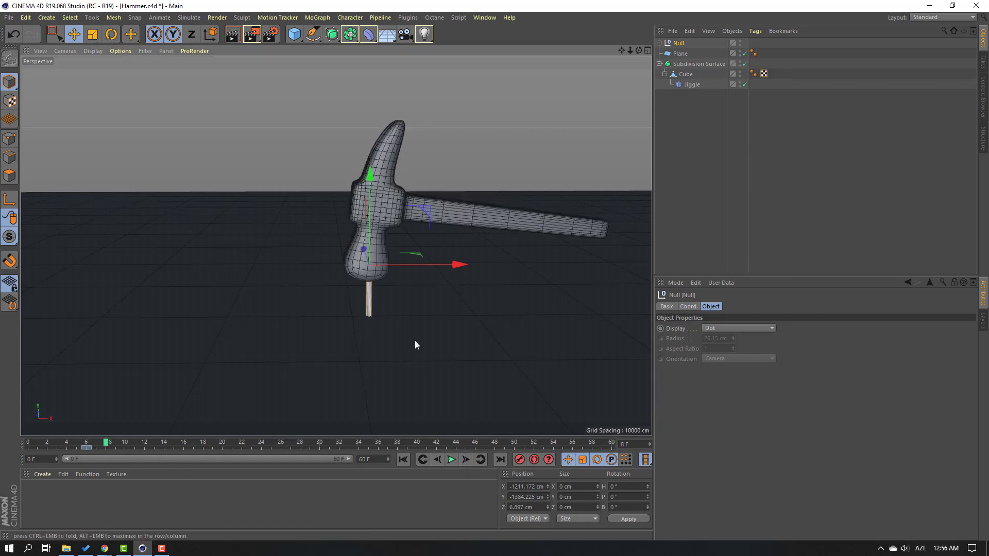
left_click_drag(369, 189, 369, 233)
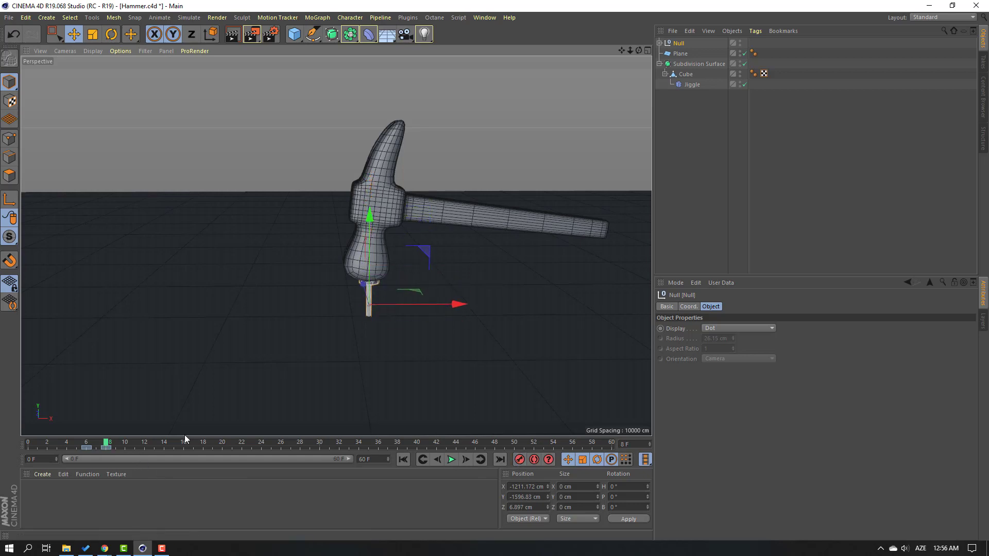
scroll(382, 308, "up", 8)
mouse_move(354, 269)
left_mouse_down("alt")
mouse_move(354, 244)
mouse_move(346, 265)
left_mouse_up("alt")
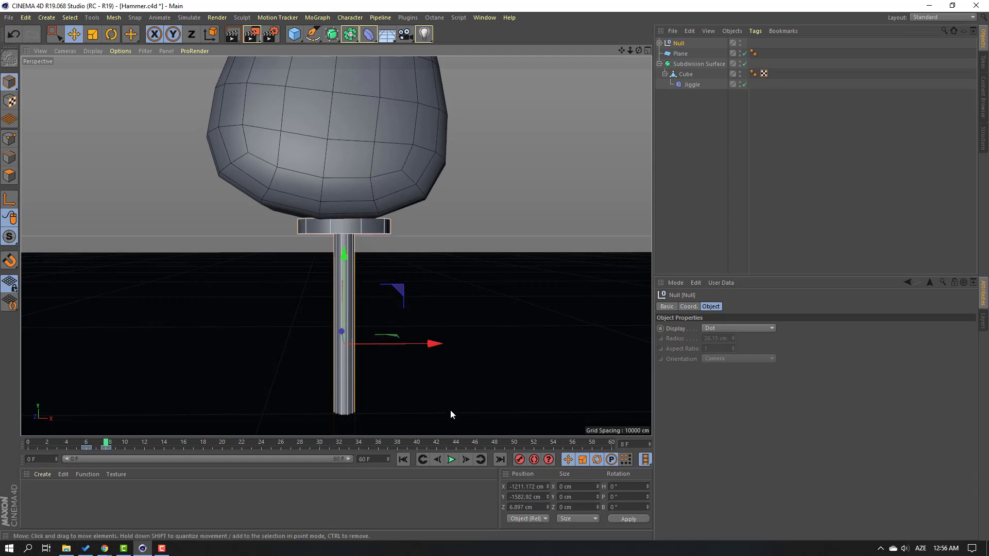
left_click(99, 444)
left_click(104, 444)
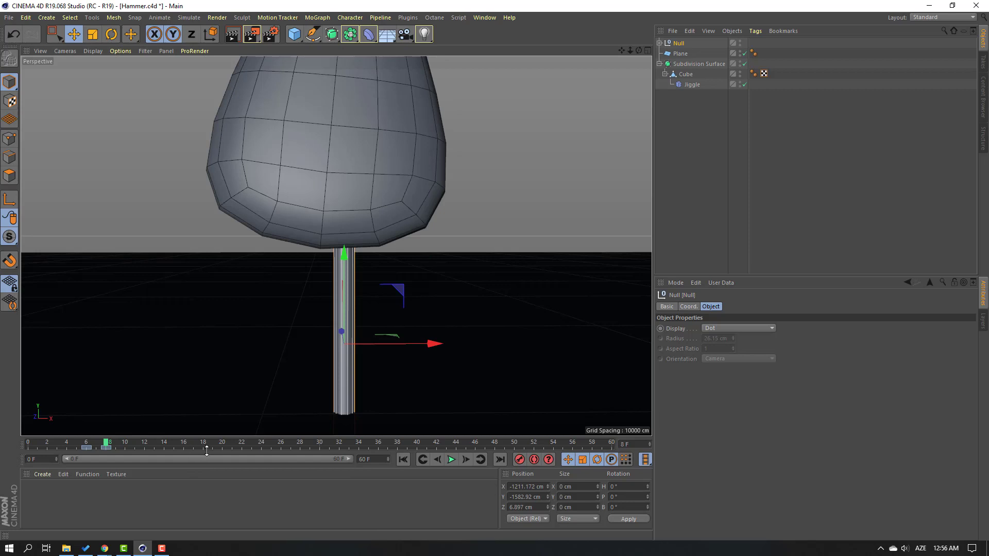
At frame 9, lower the nail group to about Y -1707 cm below the striking face and record a keyframe
left_click(465, 460)
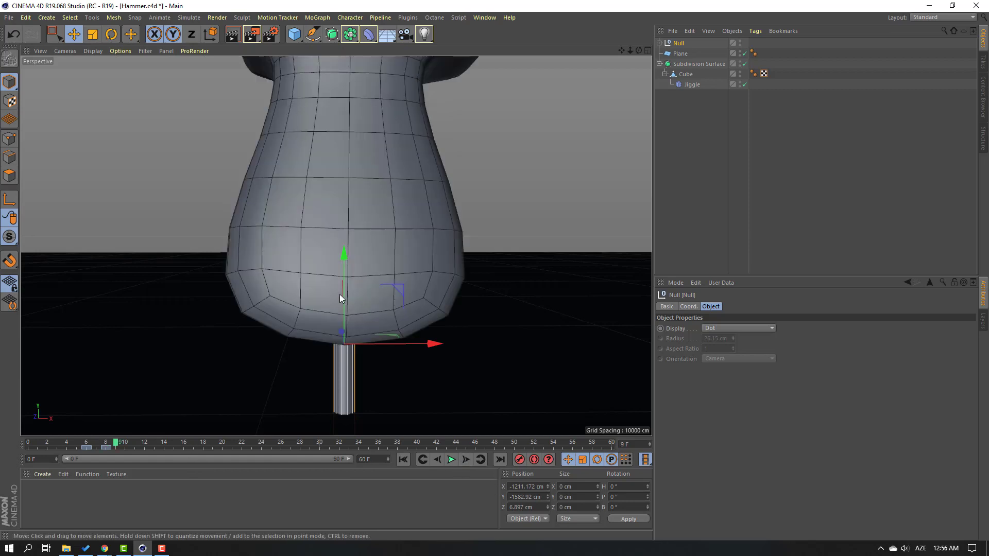
left_click_drag(342, 255, 340, 369)
left_click_drag(485, 345, 489, 338, "alt")
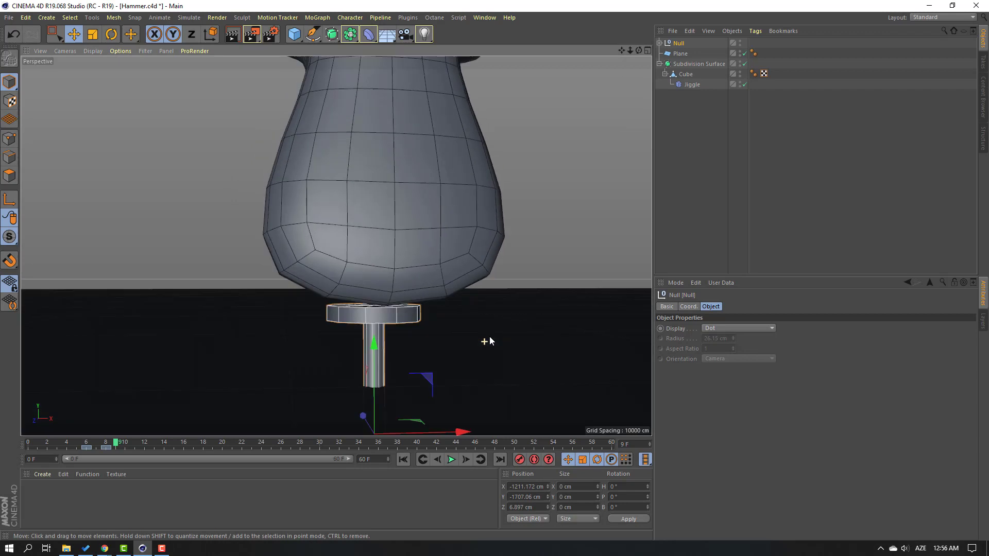
left_click(519, 460)
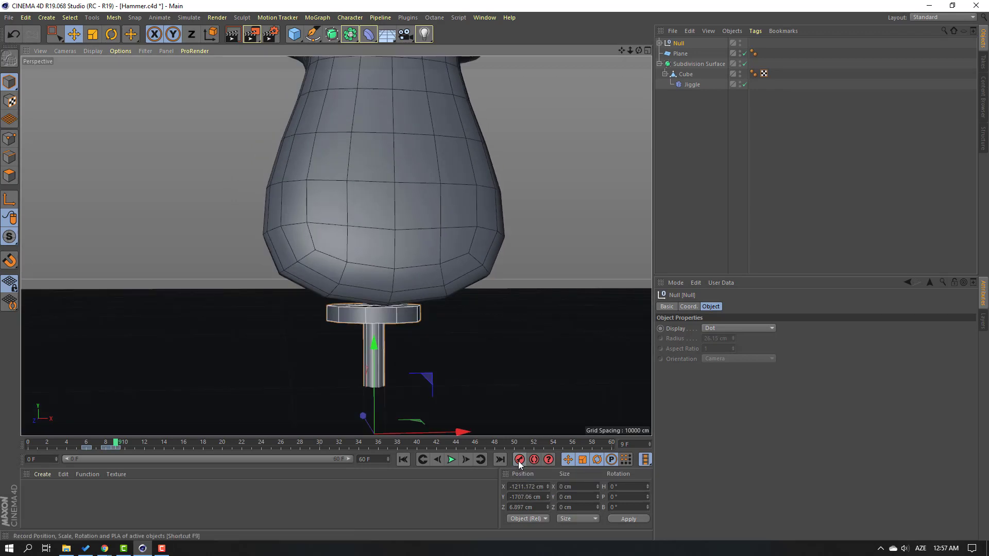
At frame 10, drive the nail group down to about Y -1741 cm and keyframe that position
left_click(465, 459)
middle_click_drag(430, 392, 410, 303, "alt")
left_click_drag(355, 279, 359, 313)
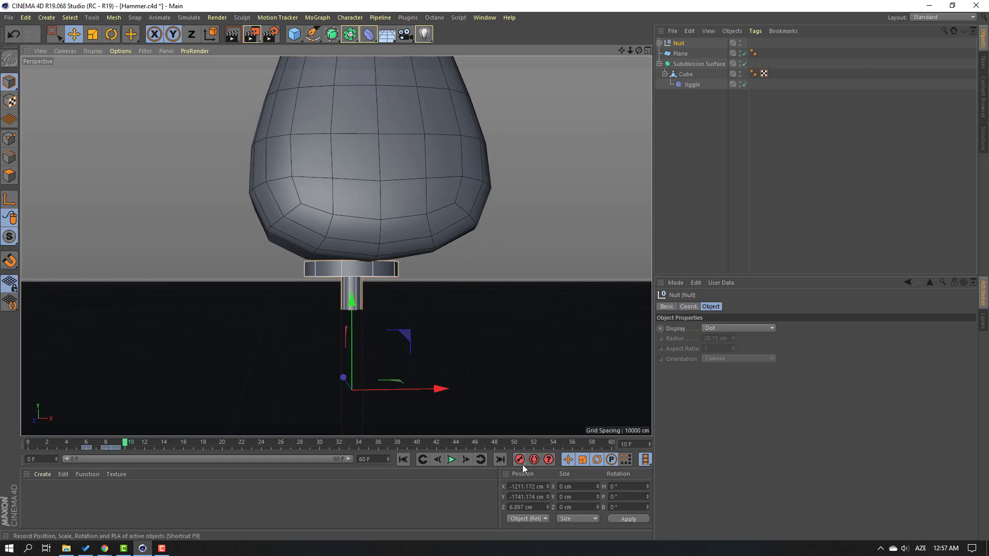
Examine the gap between the hammer face and the nail head across frames 11 and 12
left_click(464, 460)
left_click(465, 462)
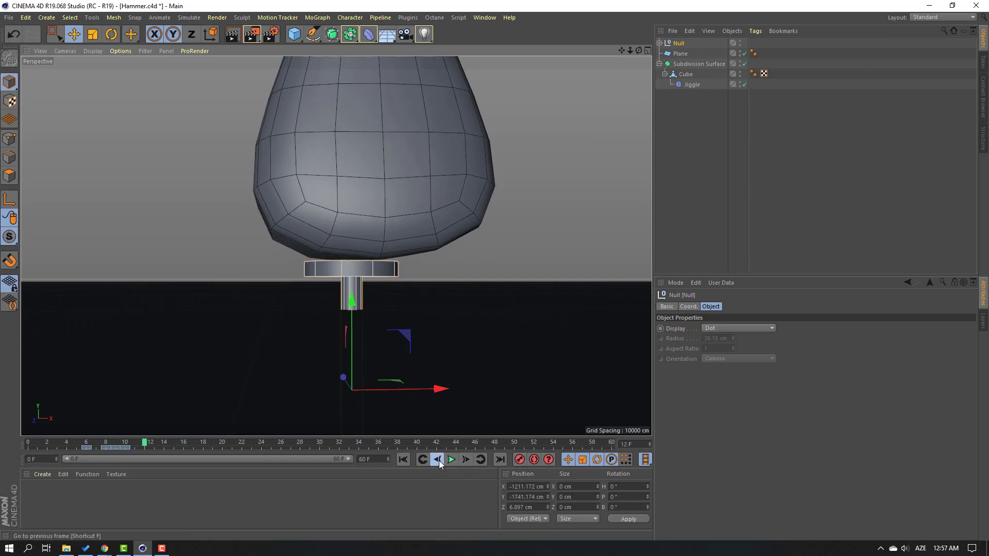
left_click(439, 460)
left_click(463, 459)
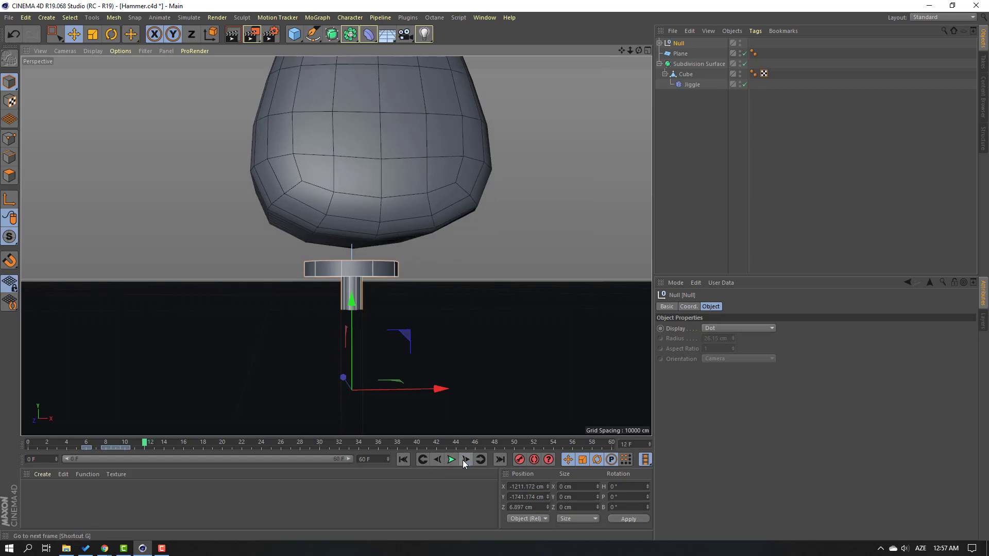
scroll(426, 290, "down", 2)
scroll(426, 290, "down", 6)
mouse_move(457, 351)
left_mouse_down("alt")
mouse_move(487, 366)
mouse_move(480, 354)
mouse_move(447, 362)
left_mouse_up("alt")
scroll(360, 268, "up", 5)
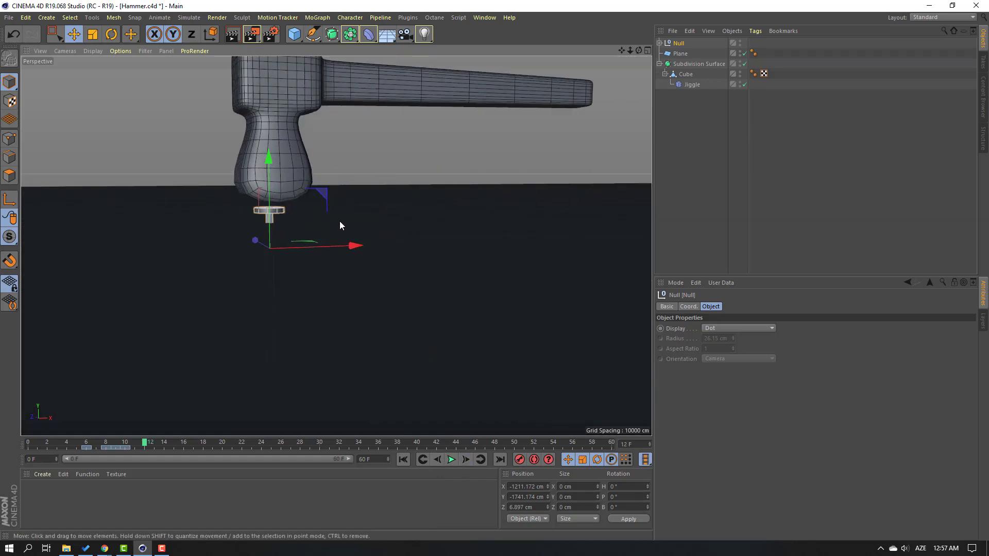
middle_click_drag(382, 266, 385, 269, "alt")
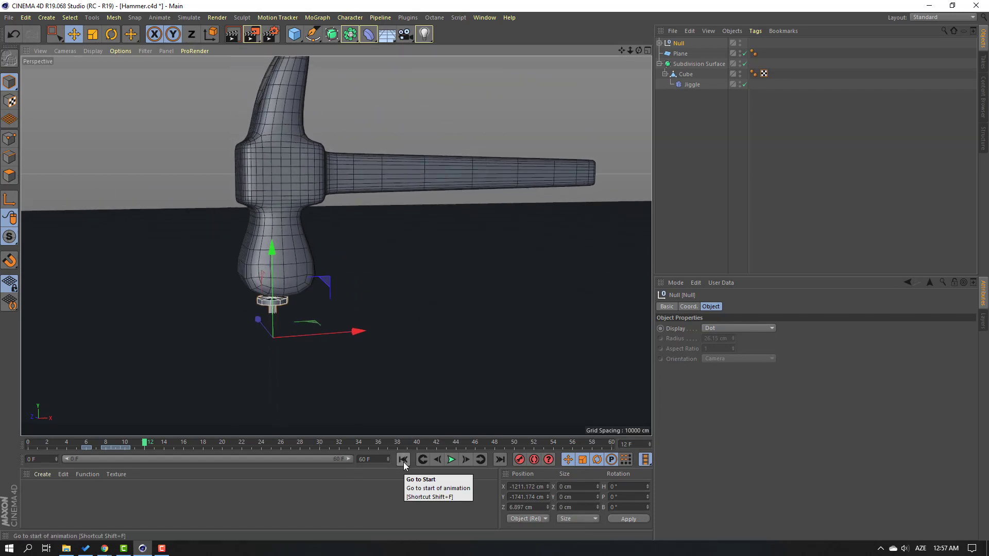
Play the animation from the start to review the hammer striking the nail, and stop it
left_click(403, 460)
left_click(451, 459)
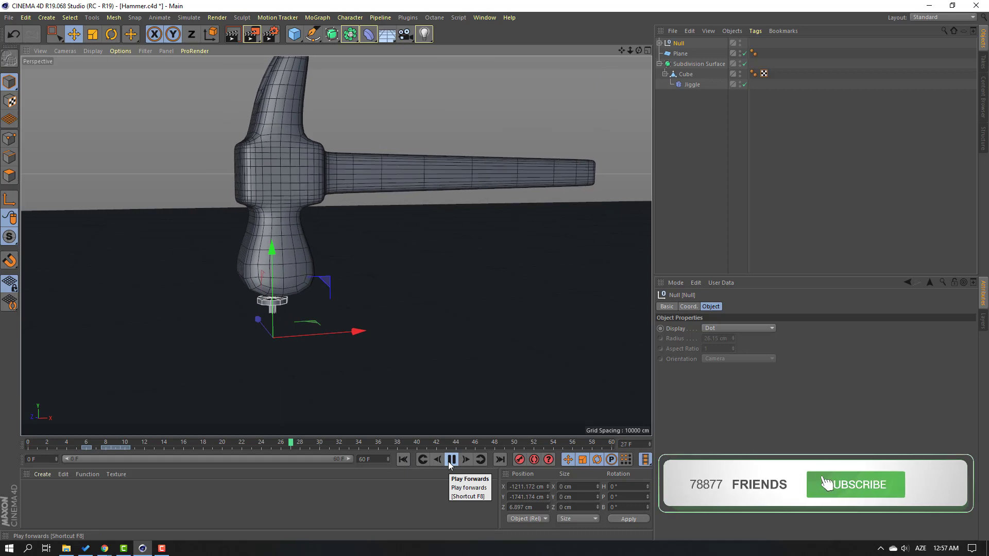
left_click(451, 460)
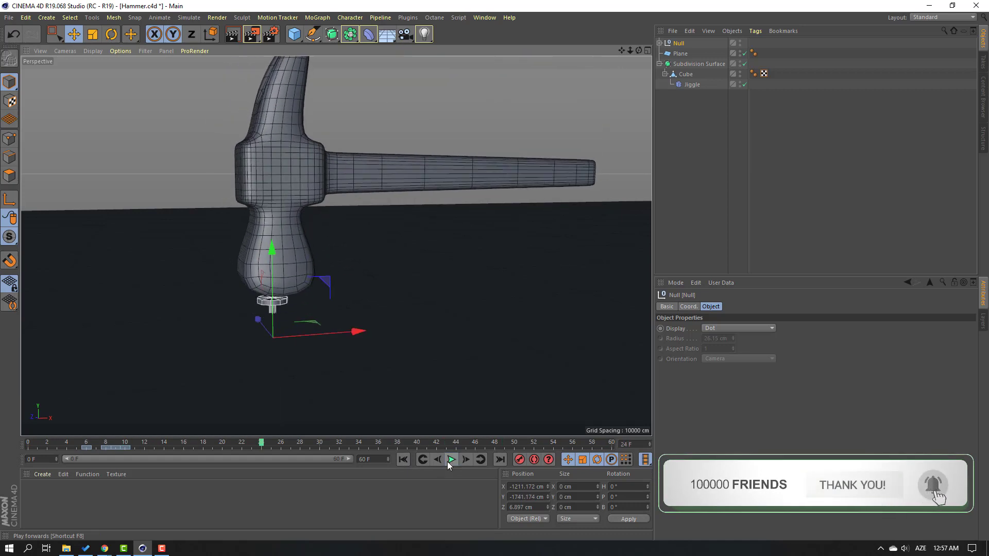
Keyframe the driven-in nail at frame 45, and raise it to about Y -1392 cm with a keyframe at frame 53
left_click_drag(265, 443, 470, 446)
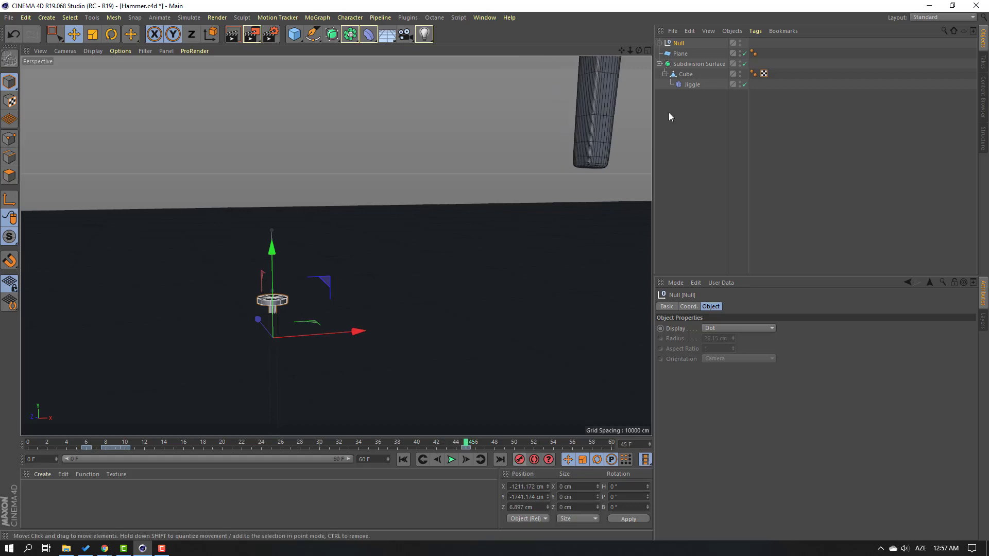
left_click_drag(467, 443, 545, 441)
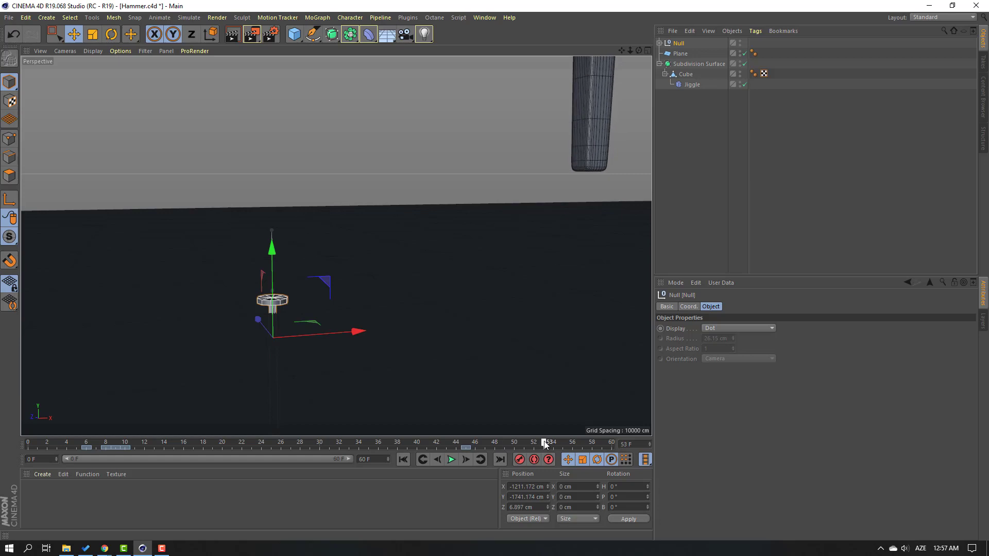
left_click(87, 449)
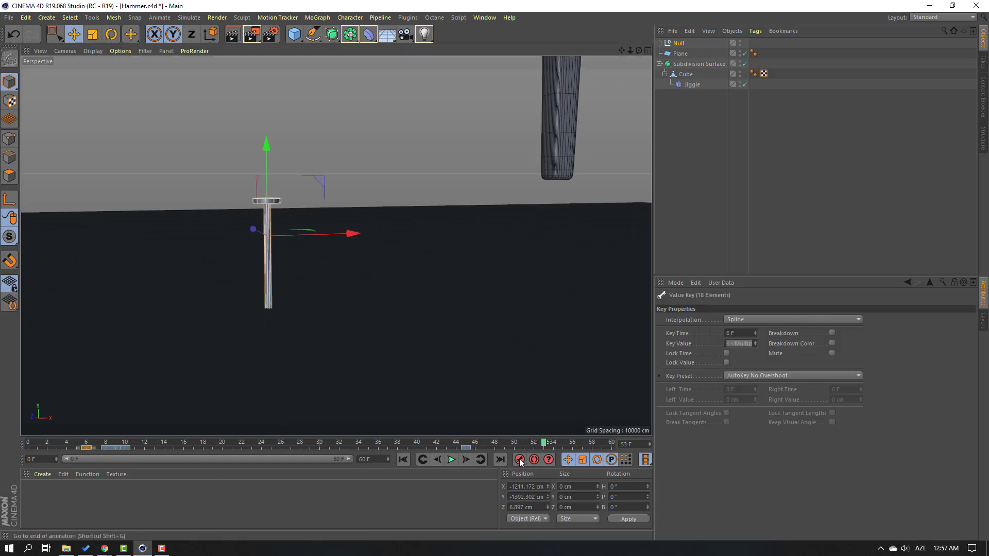
left_click(545, 444)
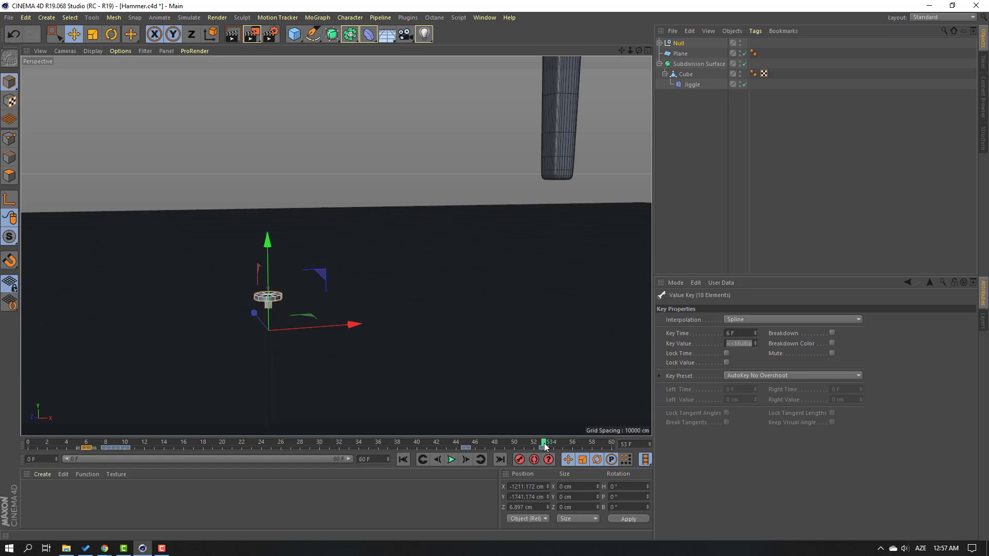
mouse_move(544, 444)
left_mouse_down()
mouse_move(487, 442)
mouse_move(546, 442)
left_mouse_up()
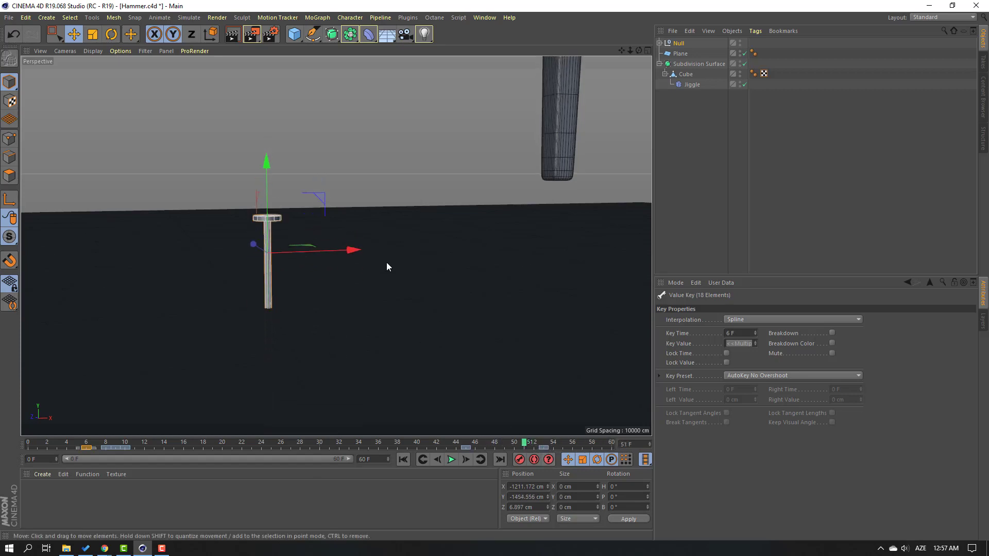
scroll(403, 242, "down", 3)
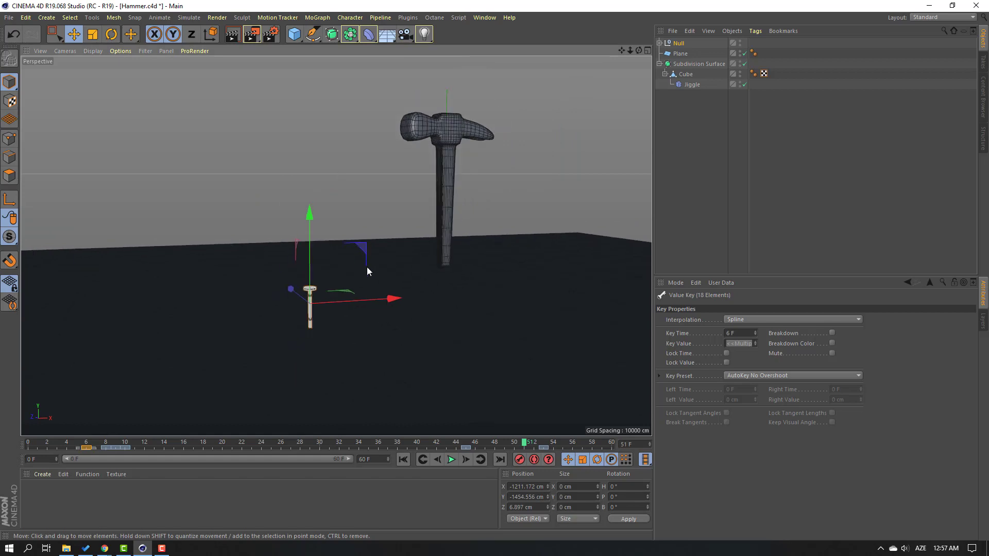
Deselect the nail group, play the animation from the first frame to review the hammer and nail, and return to the start
scroll(366, 267, "up", 2)
left_click(402, 221)
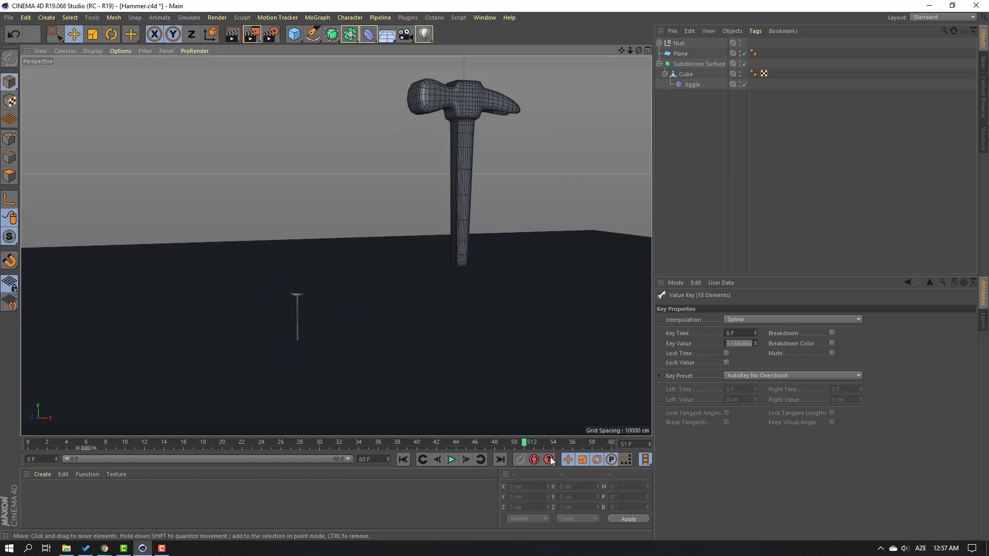
left_click(404, 460)
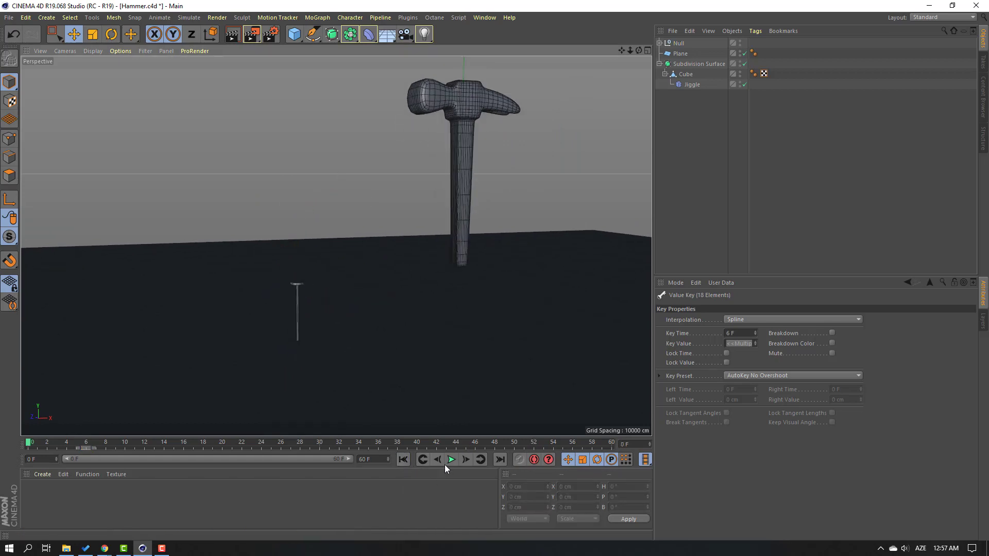
left_click(447, 464)
left_click(405, 462)
Create a new standard material and open it in the Material Editor
left_click(43, 475)
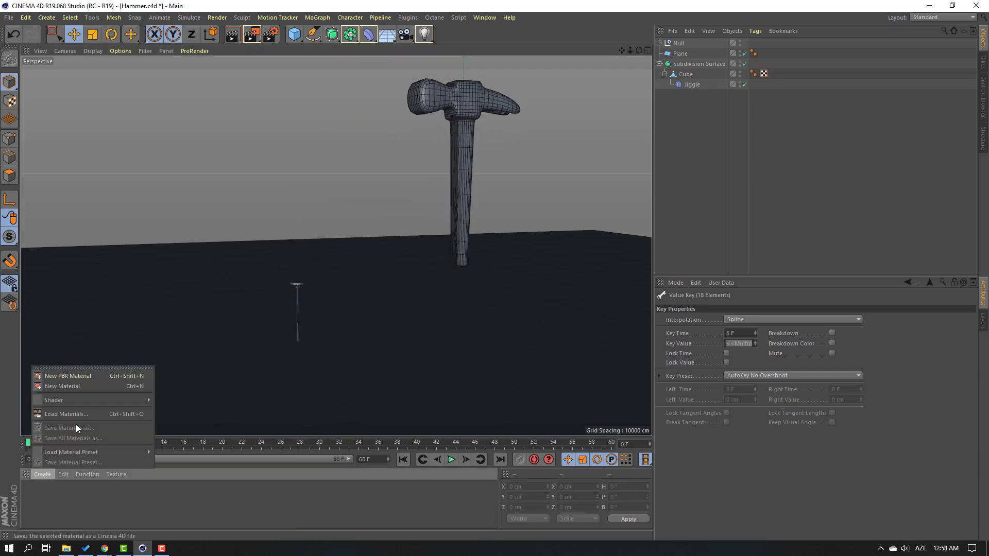
mouse_move(65, 397)
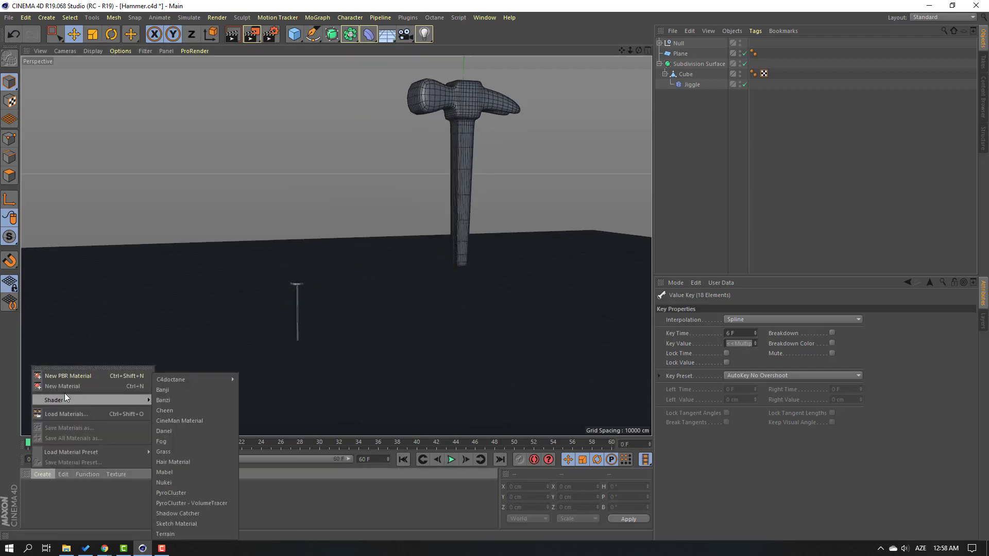
left_click(125, 385)
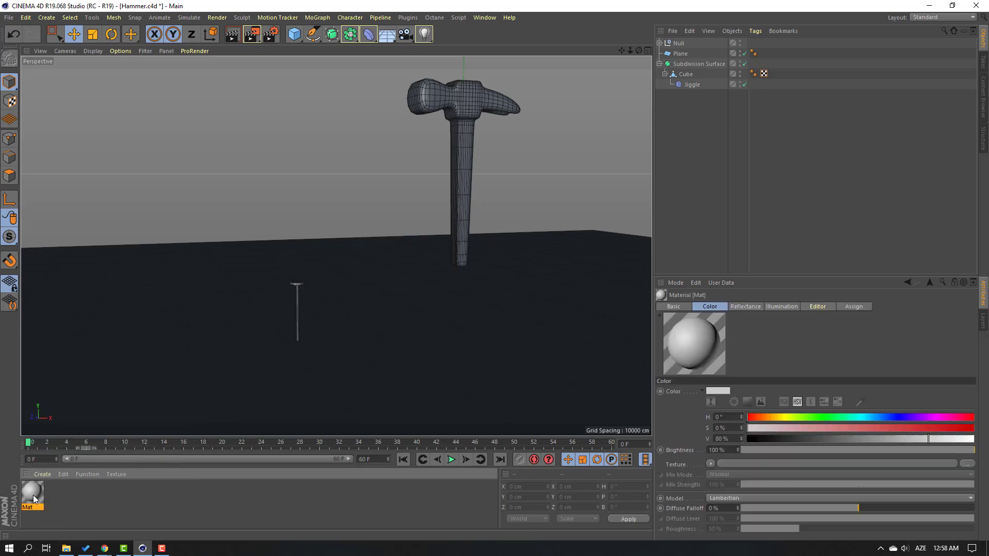
double_click(33, 494)
left_click_drag(387, 85, 645, 190)
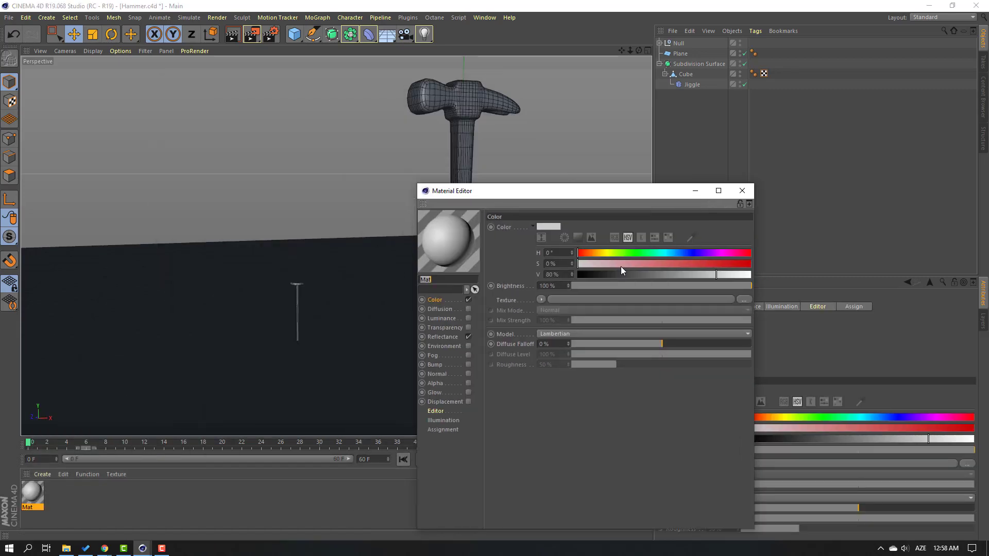
Set the new material's color to a muted reddish brown with H 13°, S 42% and V 69%
left_click(621, 265)
left_click(676, 275)
left_click_drag(588, 253, 584, 253)
left_click_drag(684, 274, 692, 275)
left_click_drag(628, 265, 684, 267)
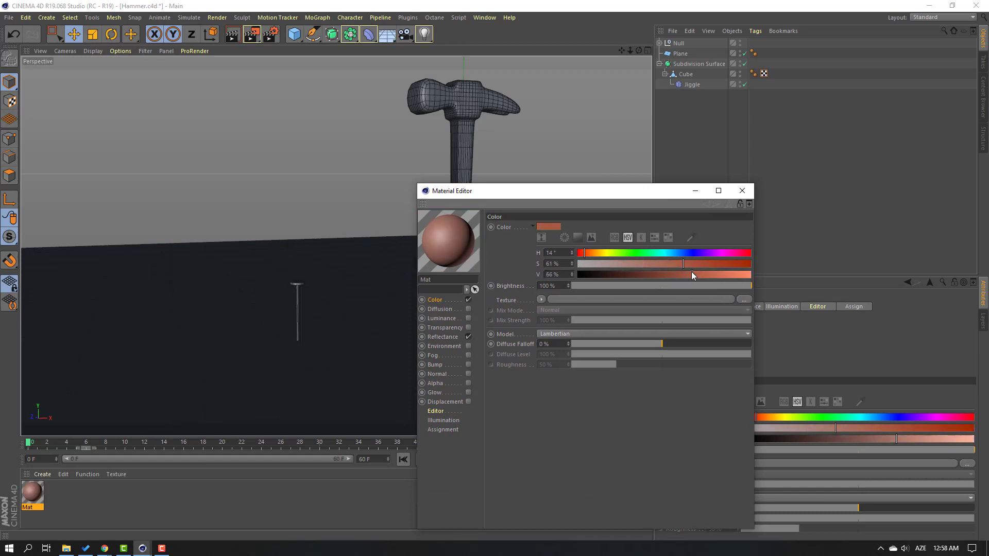
left_click(723, 275)
left_click(685, 264)
left_click(584, 253)
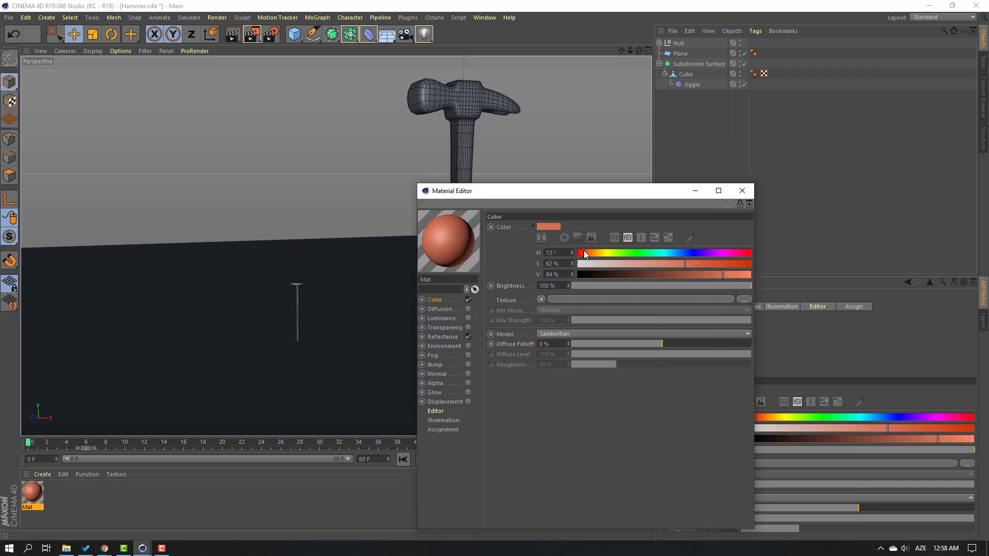
left_click(684, 274)
left_click(713, 276)
left_click_drag(706, 276, 697, 275)
left_click(651, 262)
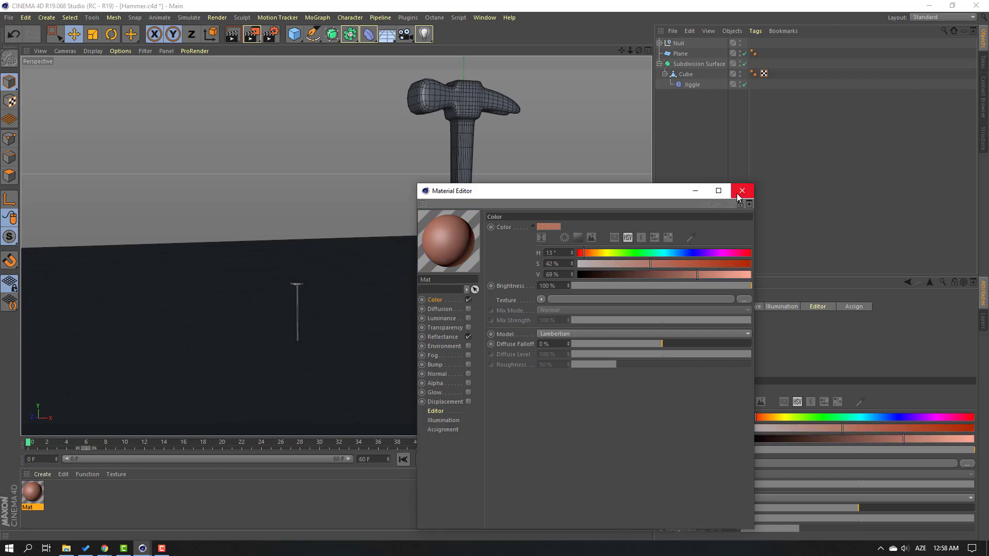
left_click(740, 191)
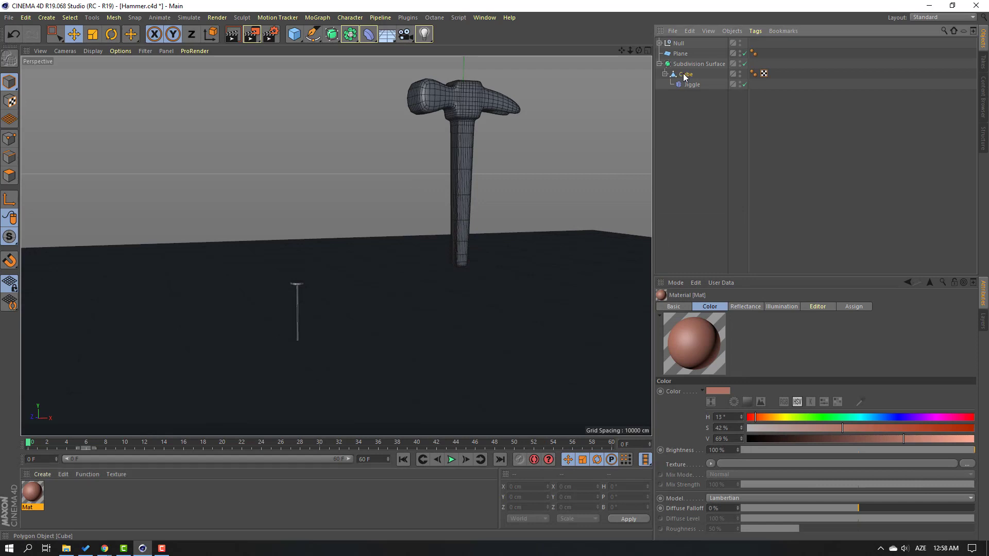
Select the handle polygons of the hammer's Cube mesh with the Rectangle Selection in polygon mode
left_click(684, 74)
scroll(471, 140, "up", 4)
middle_click_drag(587, 127, 350, 204, "alt")
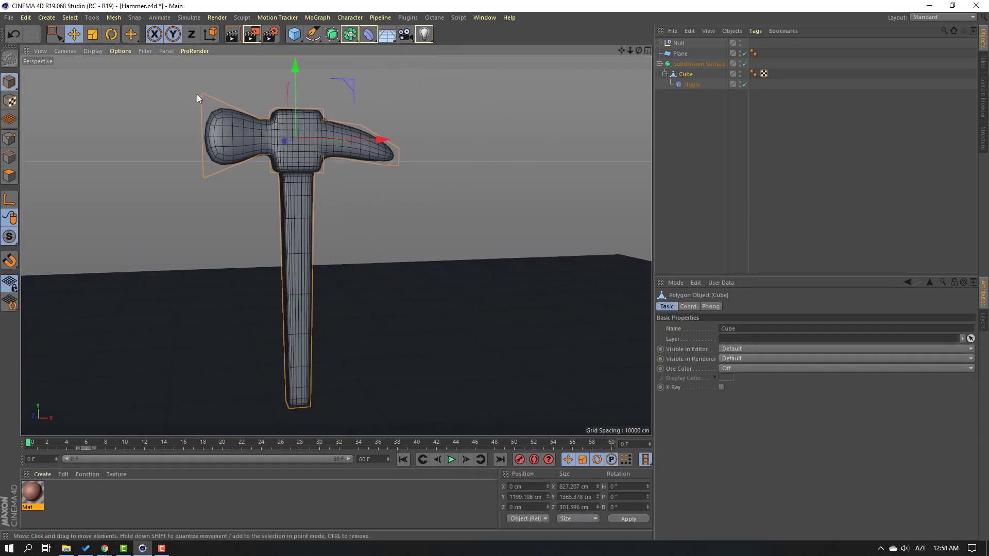
left_click(57, 37)
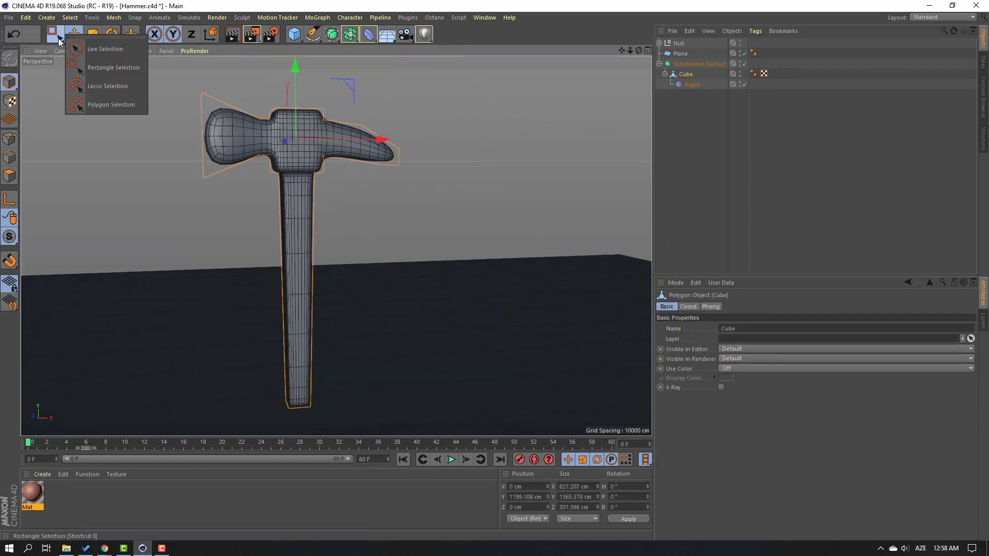
left_click(113, 68)
middle_click_drag(220, 261, 236, 254, "alt")
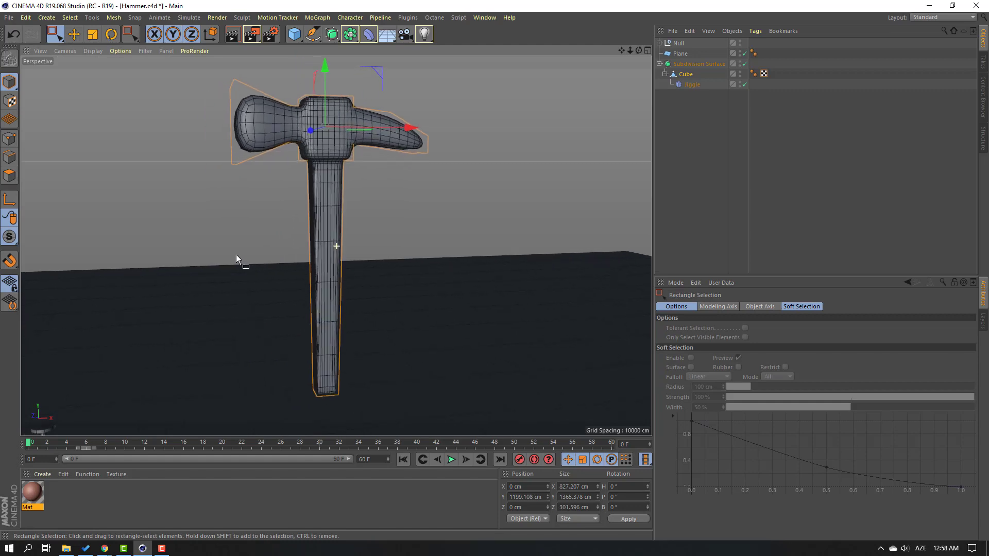
left_click(12, 184)
left_click_drag(170, 245, 145, 235, "alt")
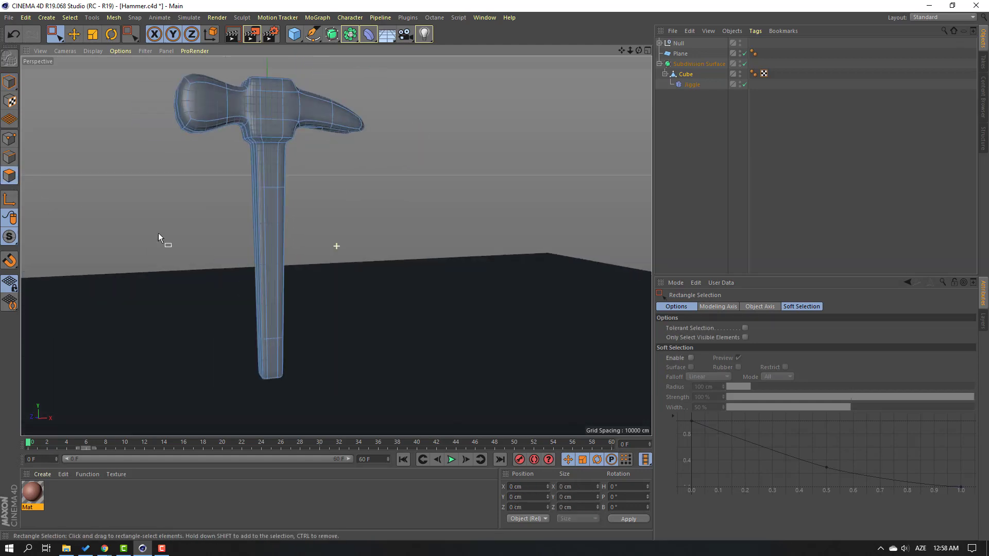
middle_click_drag(144, 236, 222, 211, "alt")
left_click_drag(252, 164, 399, 398)
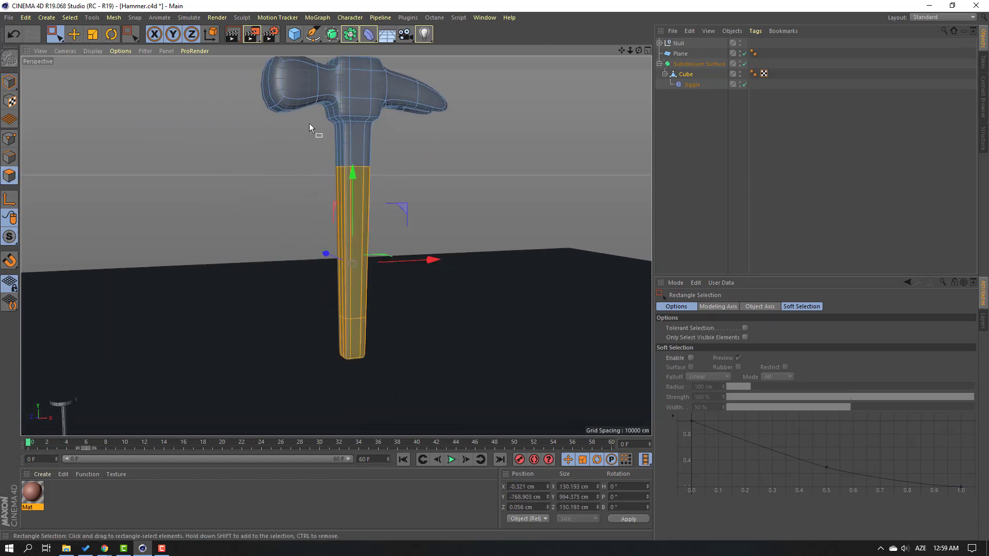
left_click_drag(392, 186, 336, 225)
Remove the collar polygons under the hammer head from the selection on all sides, keeping only the handle selected
left_click(74, 35)
scroll(333, 153, "up", 3)
left_click(209, 117, "ctrl")
scroll(338, 224, "up", 3)
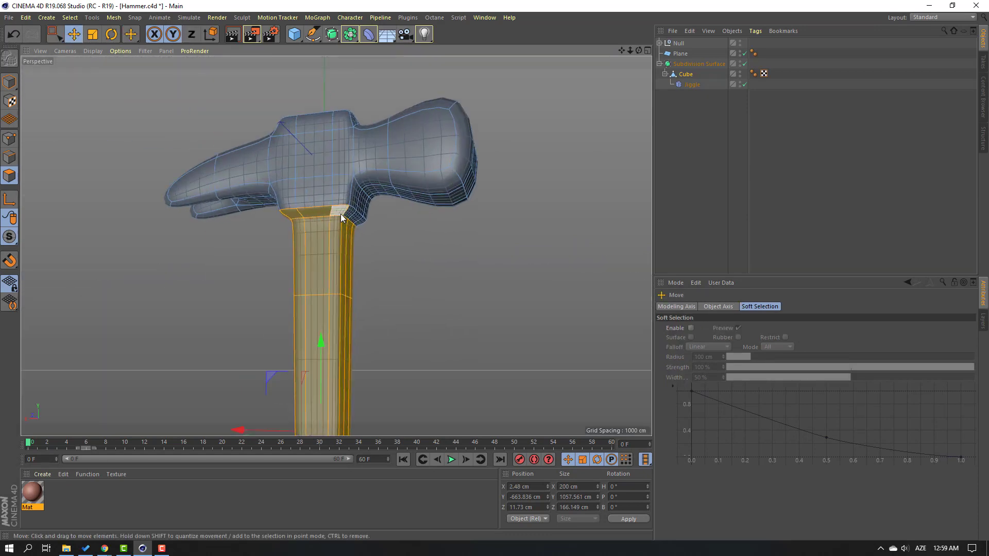
left_click(335, 207, "ctrl")
left_click(324, 210, "ctrl")
left_click(296, 212, "ctrl")
left_click_drag(353, 223, 530, 225, "alt")
left_click(341, 204, "ctrl")
left_click(326, 204, "ctrl")
left_click_drag(425, 236, 426, 273, "alt")
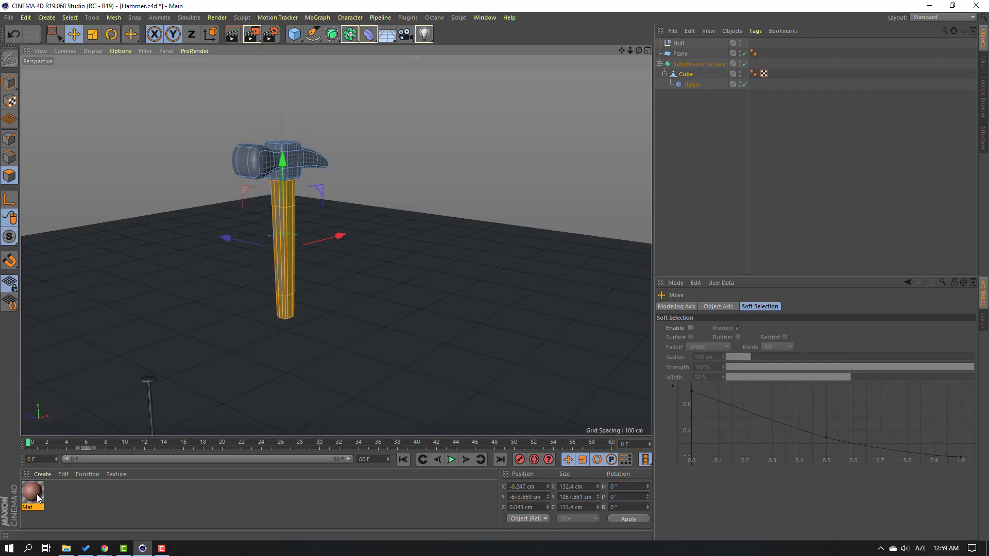
Assign the reddish-brown material Mat to the selected handle polygons
left_click_drag(37, 498, 202, 376)
left_click_drag(291, 207, 291, 201)
left_click_drag(432, 144, 275, 200, "alt")
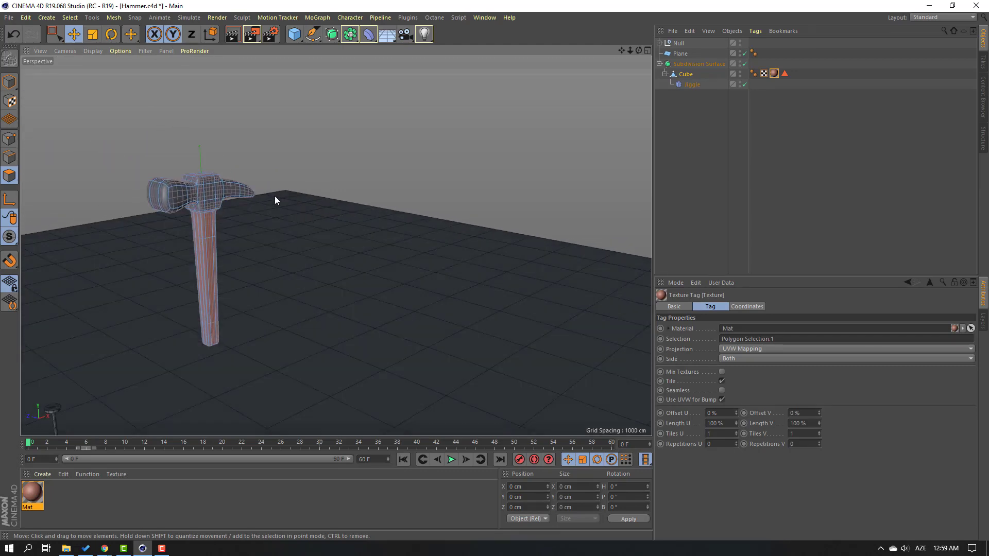
Hide the mesh lines in the viewport shading, and play the animation to review the colored handle
left_click(91, 51)
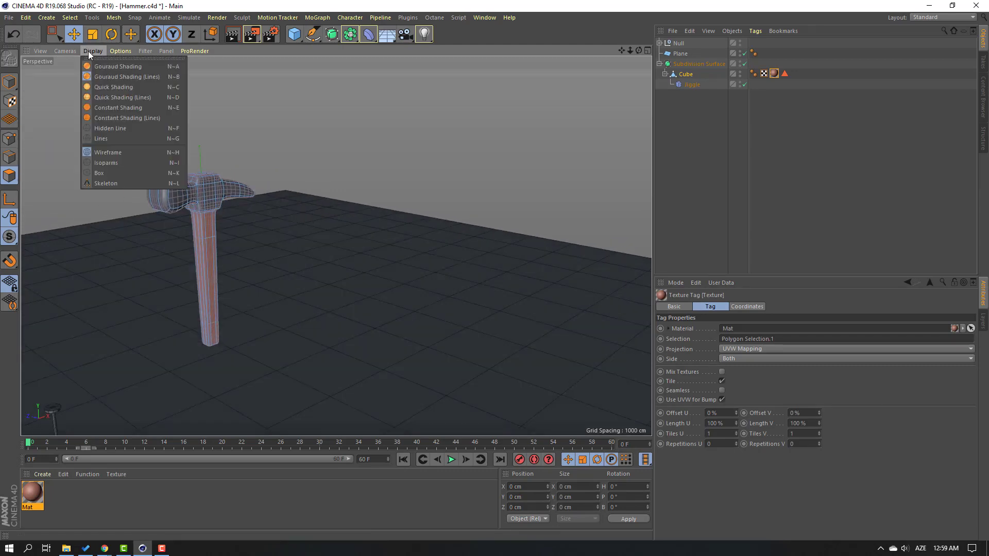
left_click(109, 154)
left_click(451, 460)
left_click(450, 462)
left_click(405, 460)
scroll(361, 130, "up", 5)
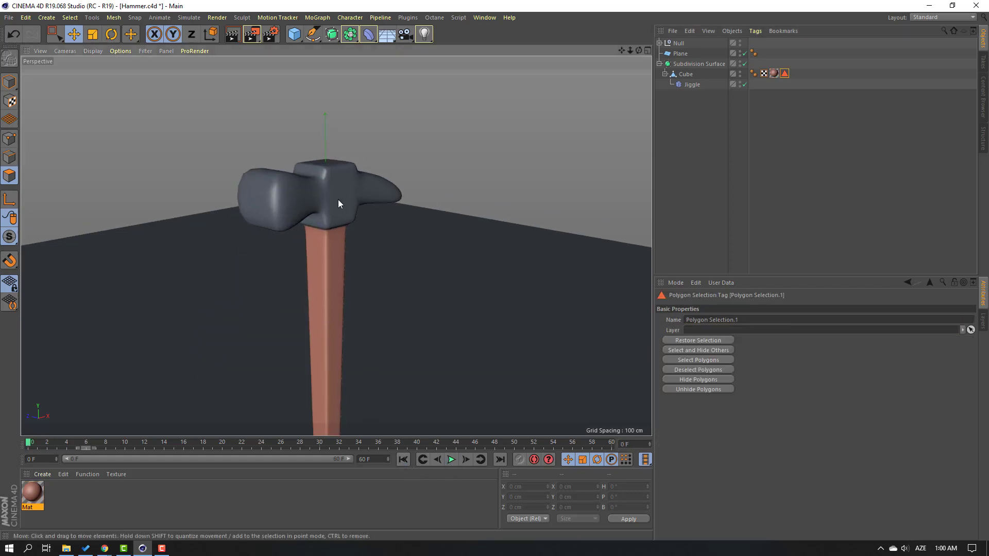
Duplicate the handle material and change the copy's color to a light grey with H 13°, S 7% and V 65%
left_click(32, 493)
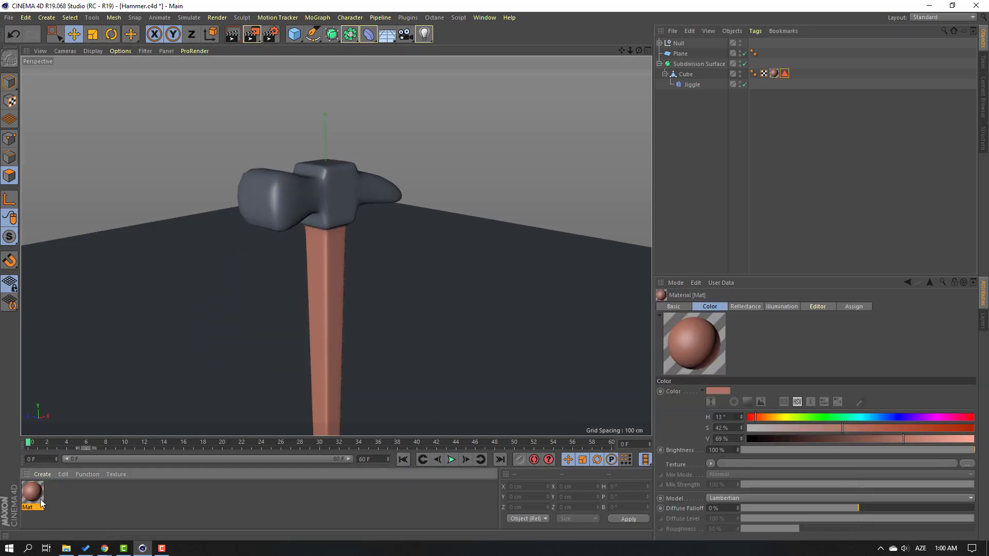
left_click_drag(41, 496, 58, 497, "ctrl")
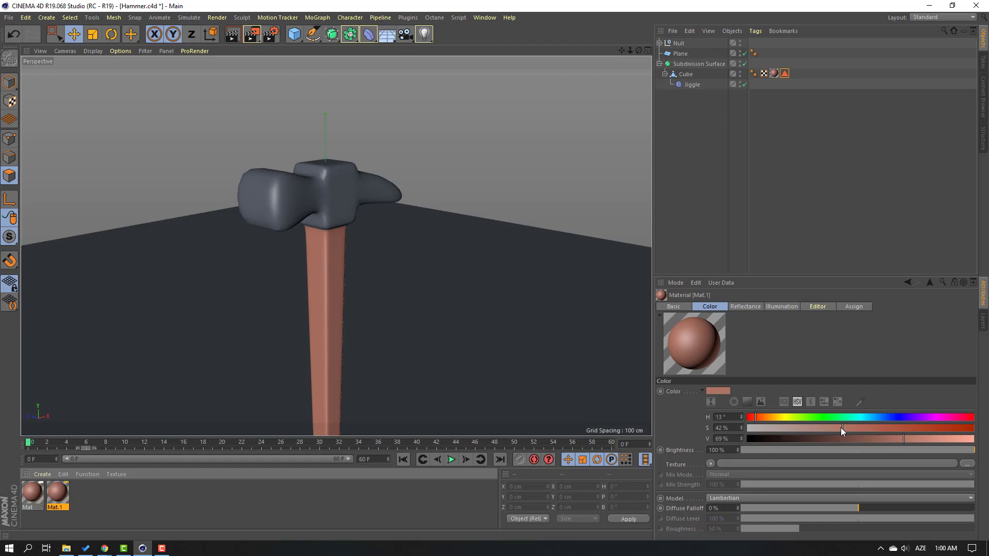
left_click(765, 428)
left_click(881, 439)
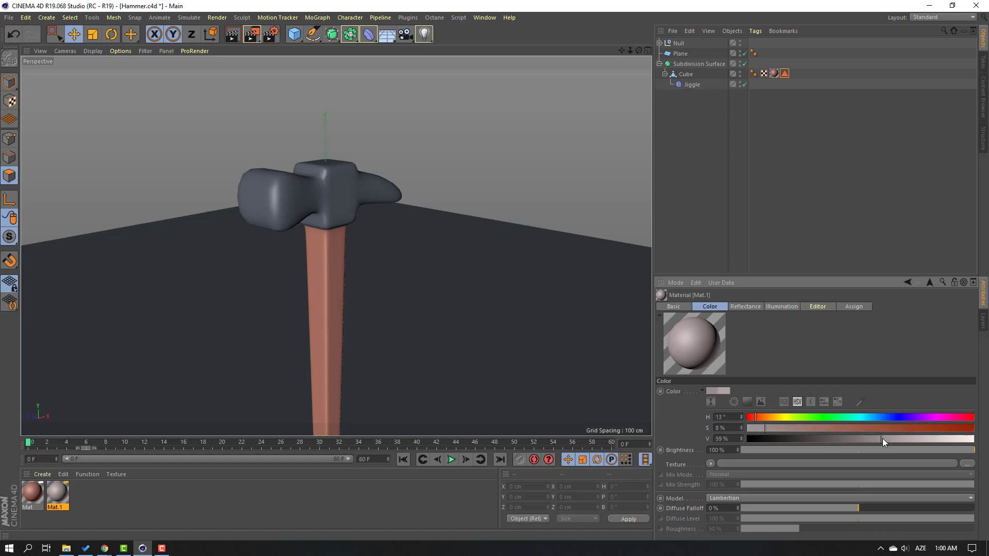
left_click(775, 428)
left_click(855, 438)
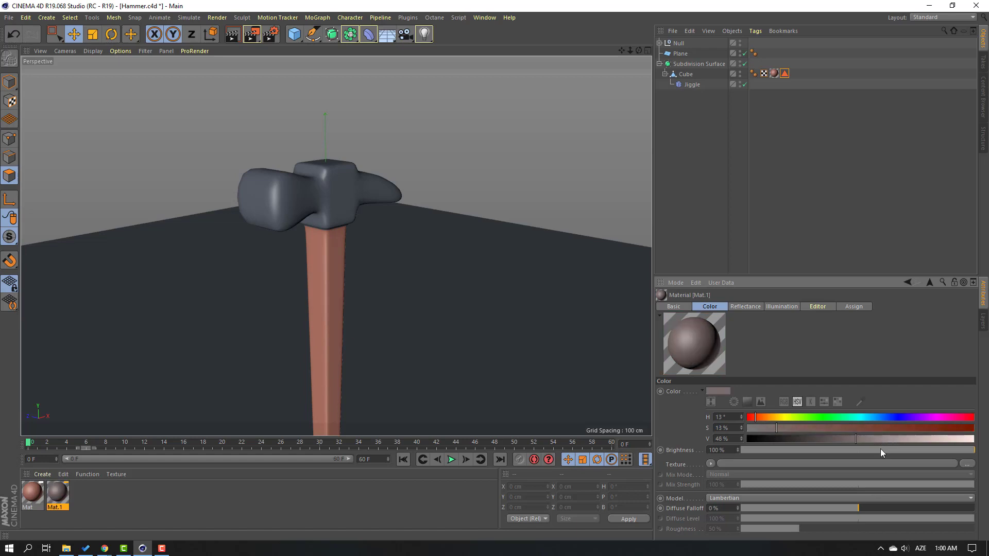
left_click_drag(914, 440, 895, 437)
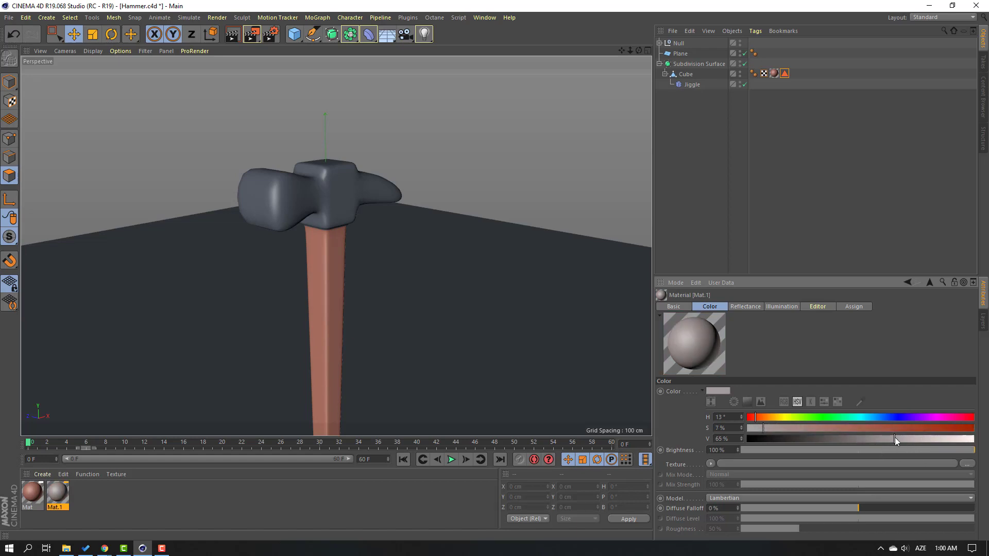
Select the hammer head polygons of the Cube mesh with the Rectangle Selection
left_click(686, 74)
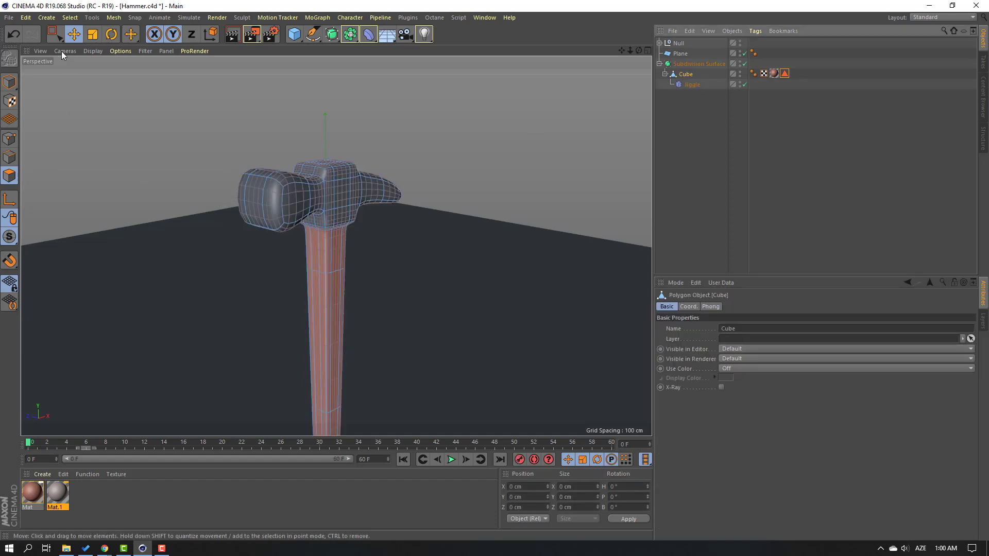
left_click(57, 36)
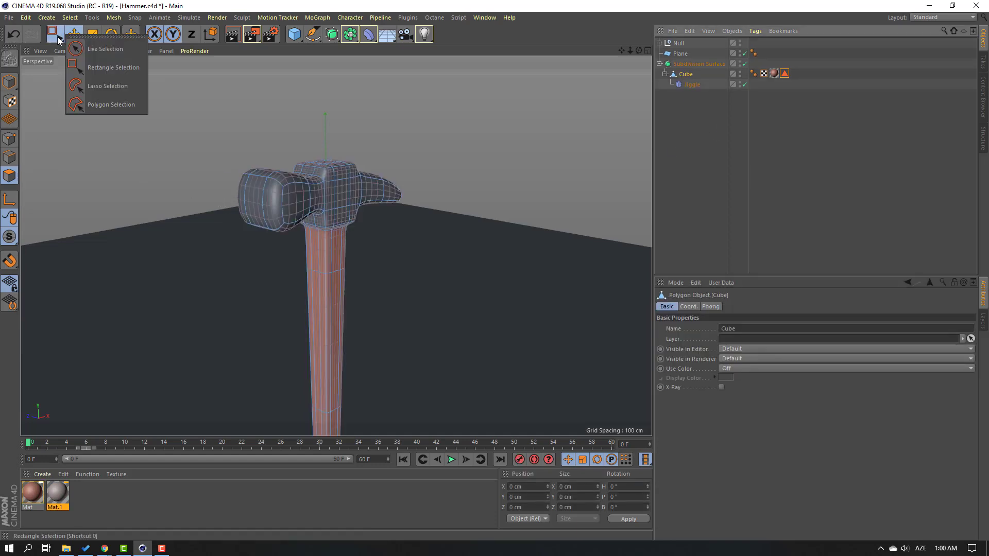
left_click(110, 69)
left_click_drag(351, 254, 302, 246, "alt")
middle_click_drag(110, 240, 231, 257, "alt")
left_click_drag(168, 108, 417, 201)
left_click_drag(316, 211, 526, 179, "alt")
scroll(268, 199, "up", 6)
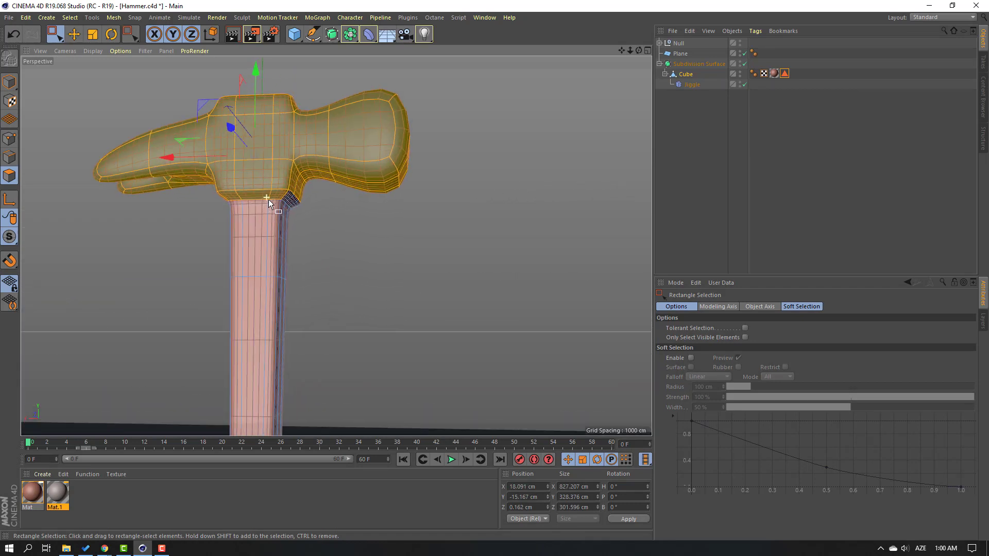
Exclude the collar polygons from the head selection and assign the grey material Mat.1 to the hammer head
left_click(77, 36)
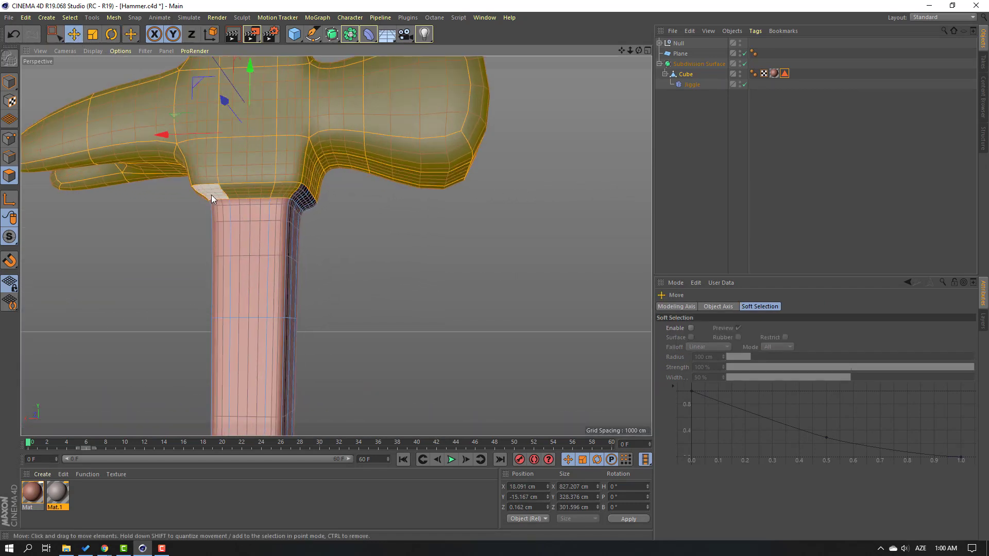
left_click_drag(207, 216, 504, 201, "alt")
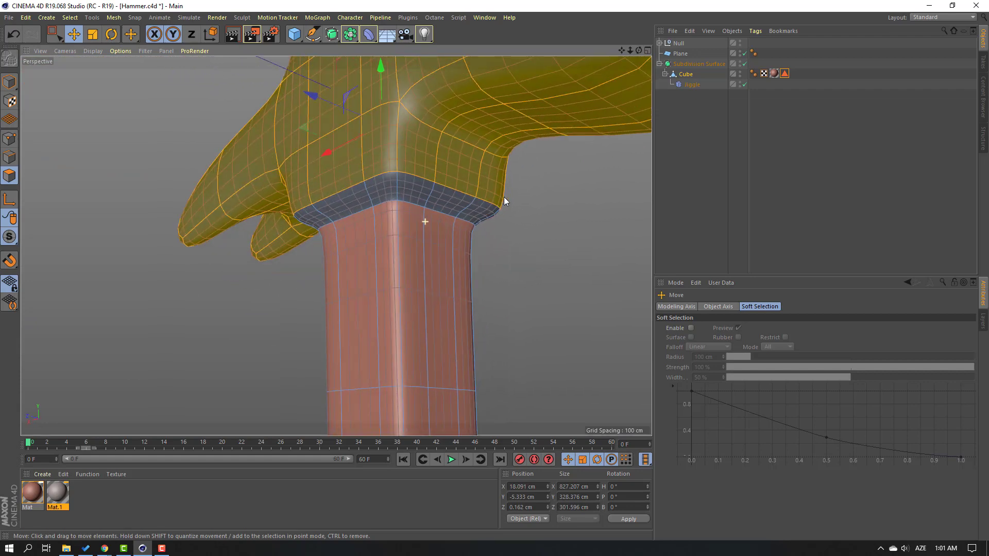
left_click_drag(58, 493, 223, 233)
left_click_drag(288, 145, 289, 147)
Duplicate the grey material and change the copy's color to orange with H 20°, S 78% and V 78%
left_click(58, 494)
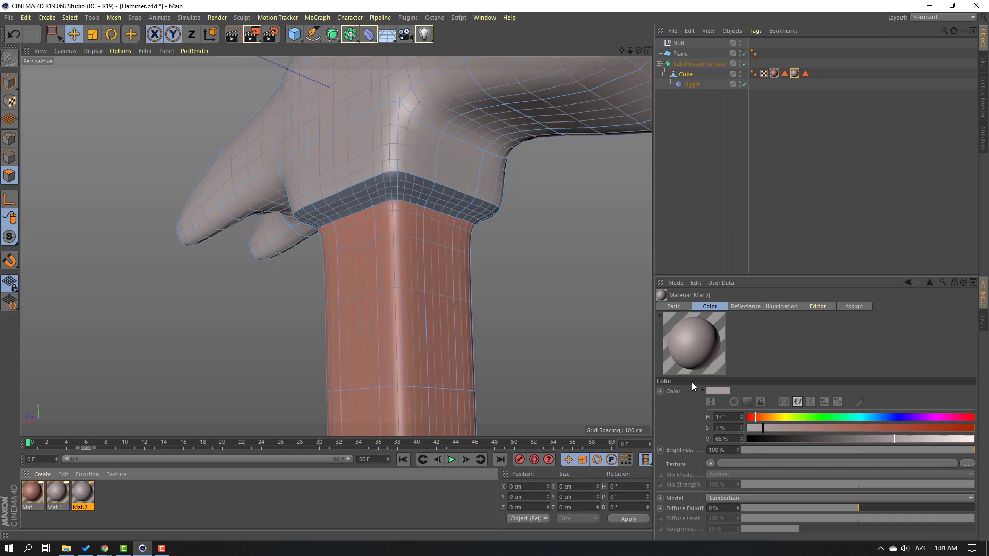
left_click_drag(769, 427, 953, 438)
left_click_drag(895, 428, 925, 429)
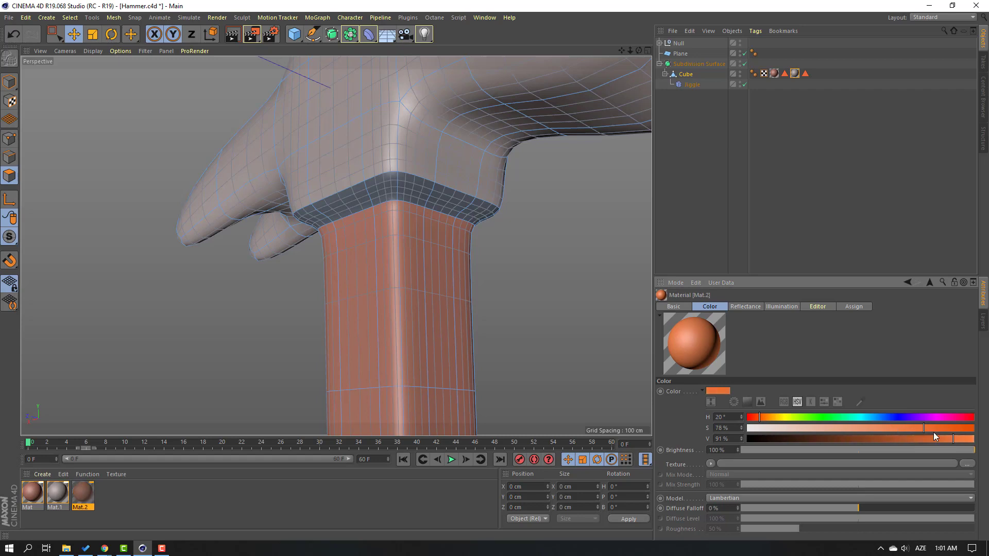
left_click(923, 439)
Select all the collar polygons around the joint between the hammer head and the handle
left_click(346, 197)
left_click(393, 194, "shift")
left_click(413, 194, "shift")
left_click(450, 201, "shift")
left_click(473, 211, "shift")
left_click_drag(504, 56, 361, 206, "alt")
left_click(489, 216, "shift")
left_click(531, 214, "shift")
left_click_drag(582, 227, 370, 222, "alt")
left_click(303, 166, "shift")
left_click(284, 183, "shift")
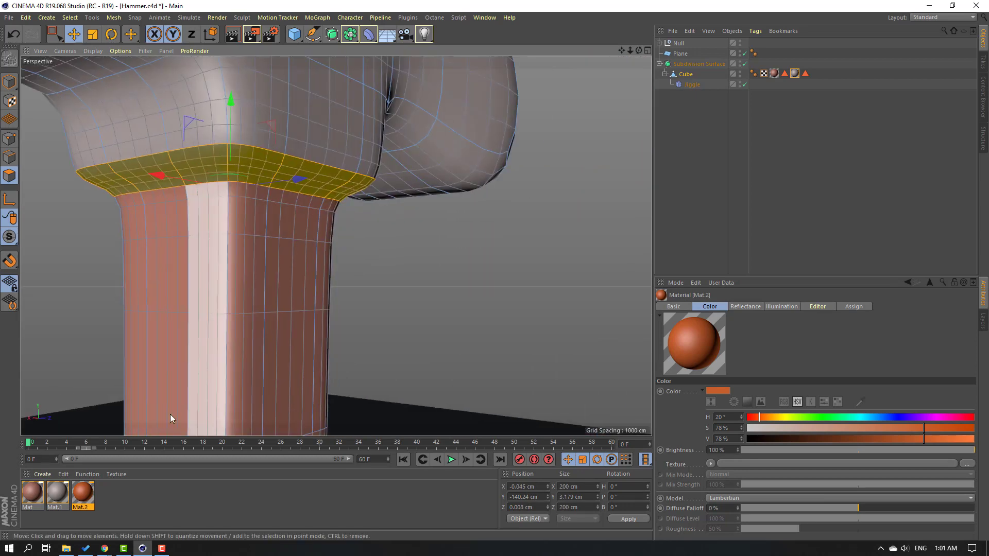
Assign the orange material Mat.2 to the selected collar polygons
left_click_drag(202, 156, 206, 164)
scroll(392, 299, "down", 5)
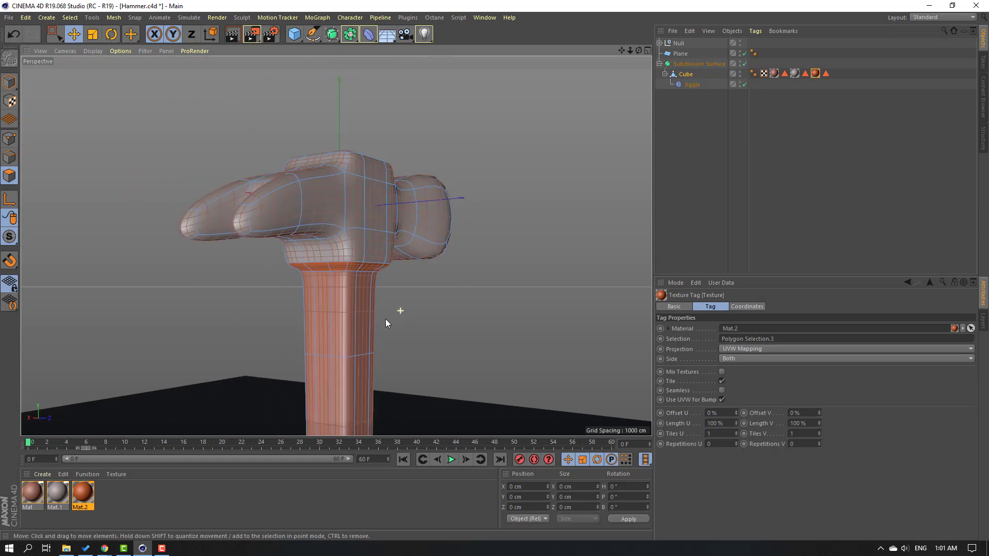
scroll(376, 324, "down", 5)
middle_click_drag(222, 366, 269, 302, "alt")
scroll(269, 302, "down", 3)
left_click_drag(366, 287, 348, 326, "alt")
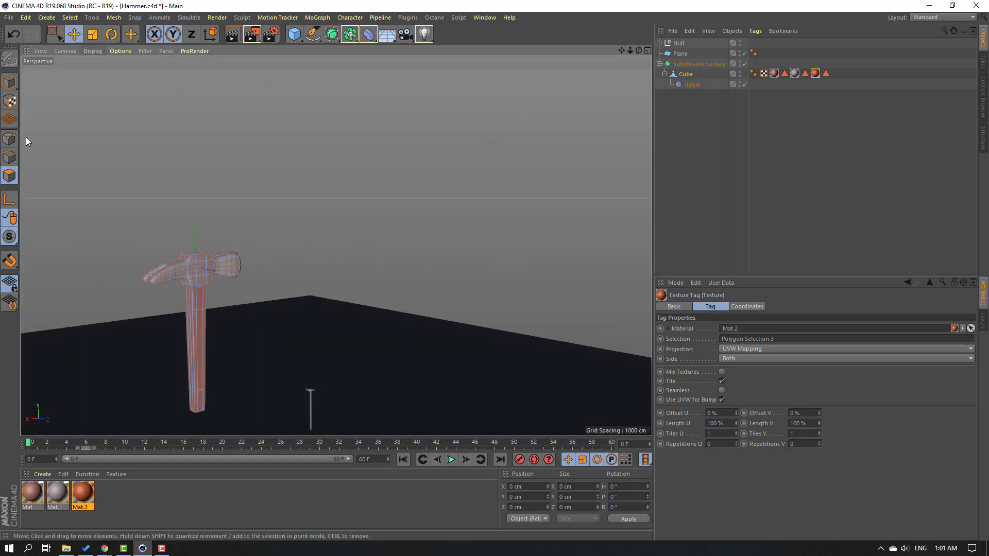
Deselect the hammer in object mode, play the swing animation from the opposite side, and return to the first frame
left_click(11, 87)
left_click(377, 341)
middle_click_drag(247, 379, 255, 368, "alt")
left_click_drag(255, 369, 88, 348, "alt")
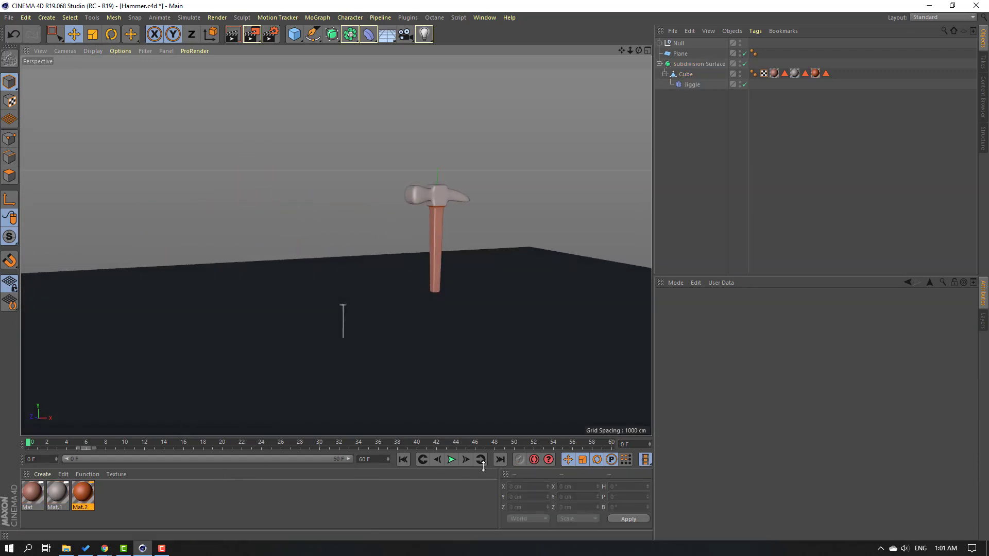
left_click(452, 460)
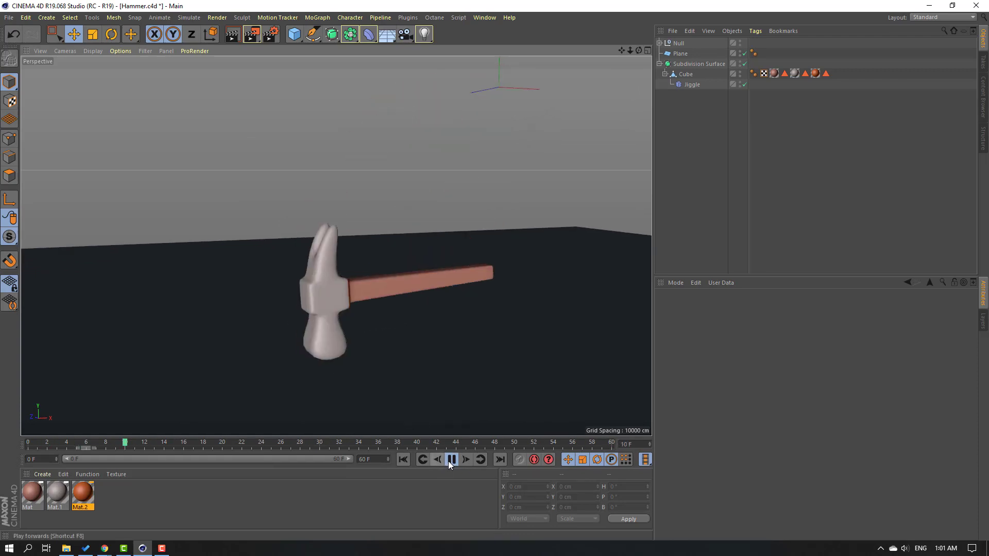
left_click(404, 459)
Assign the grey material Mat.1 to the Null group containing the nail
scroll(261, 308, "up", 3)
scroll(289, 332, "up", 2)
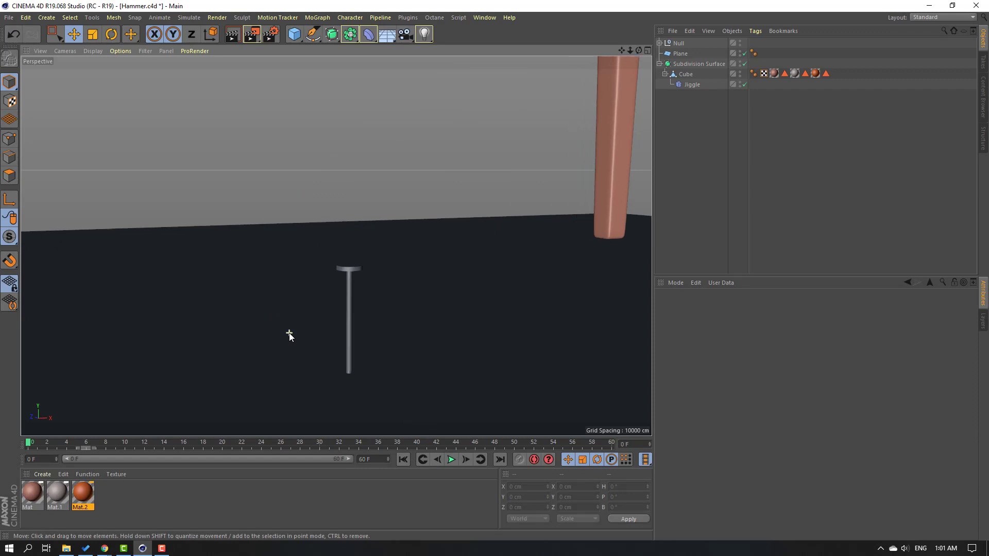
left_click(59, 495)
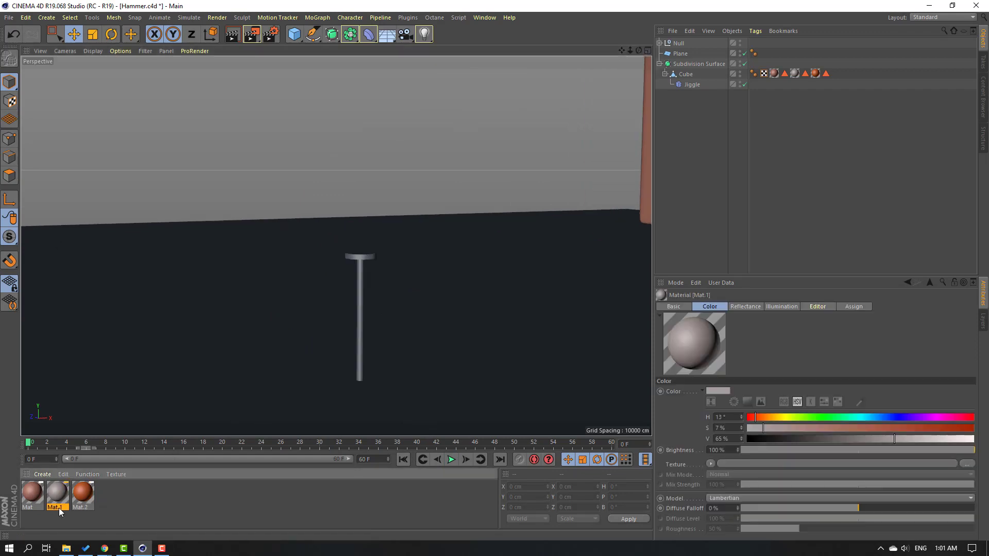
left_click_drag(135, 477, 679, 45)
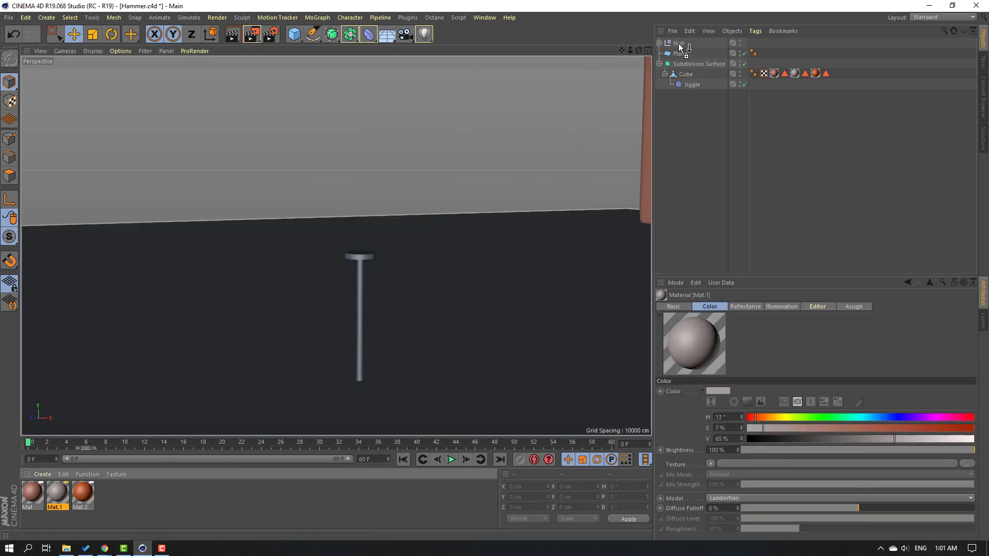
Play the animation from a higher angle that shows both the hammer and the nail
scroll(330, 288, "down", 5)
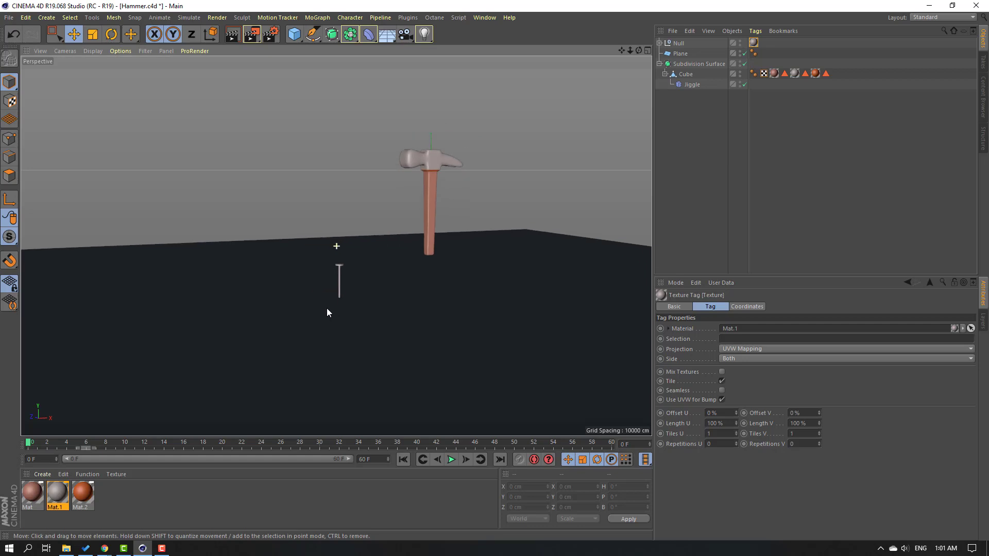
left_click_drag(390, 281, 371, 312, "alt")
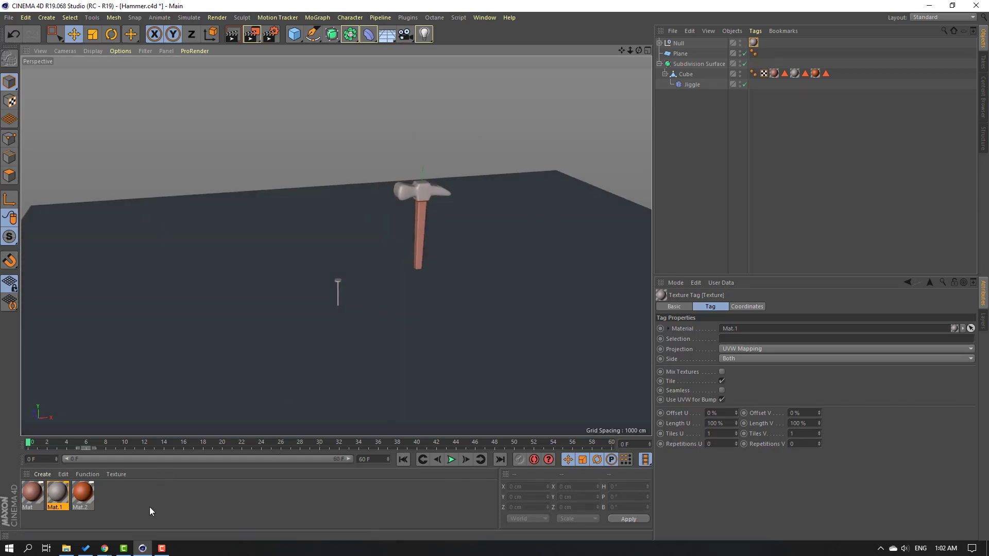
left_click(453, 462)
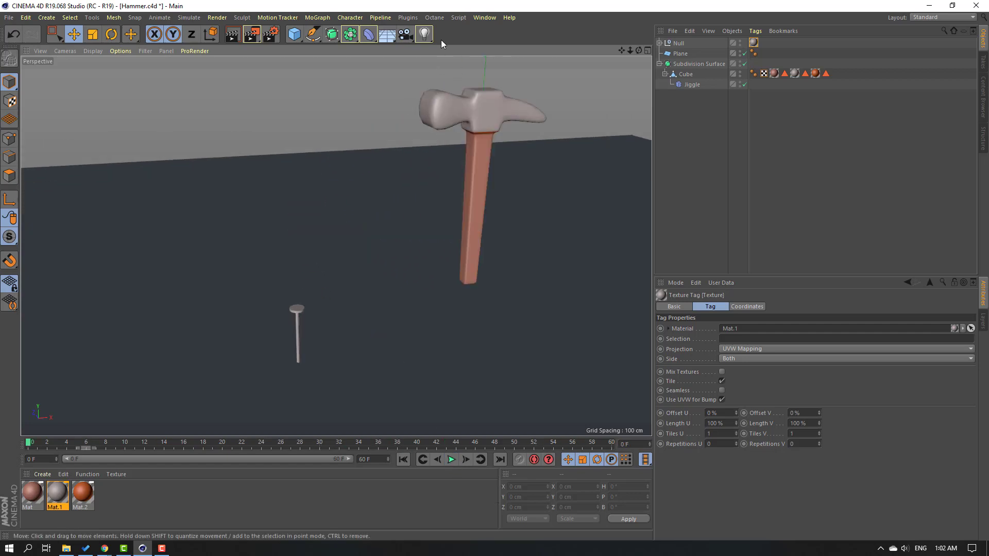
Add the Ambient Occlusion and Global Illumination effects to the render settings
left_click(273, 37)
left_click_drag(212, 16, 341, 85)
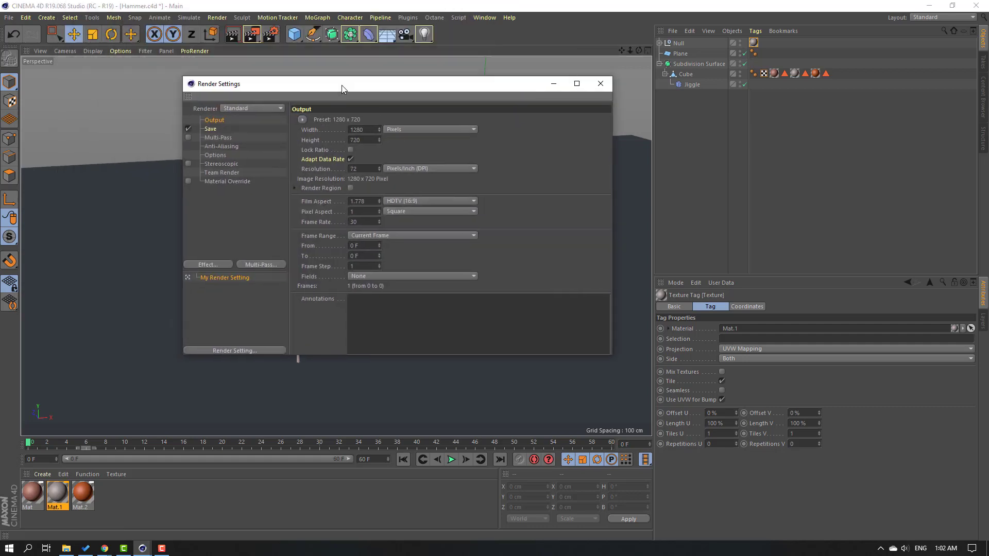
left_click(211, 266)
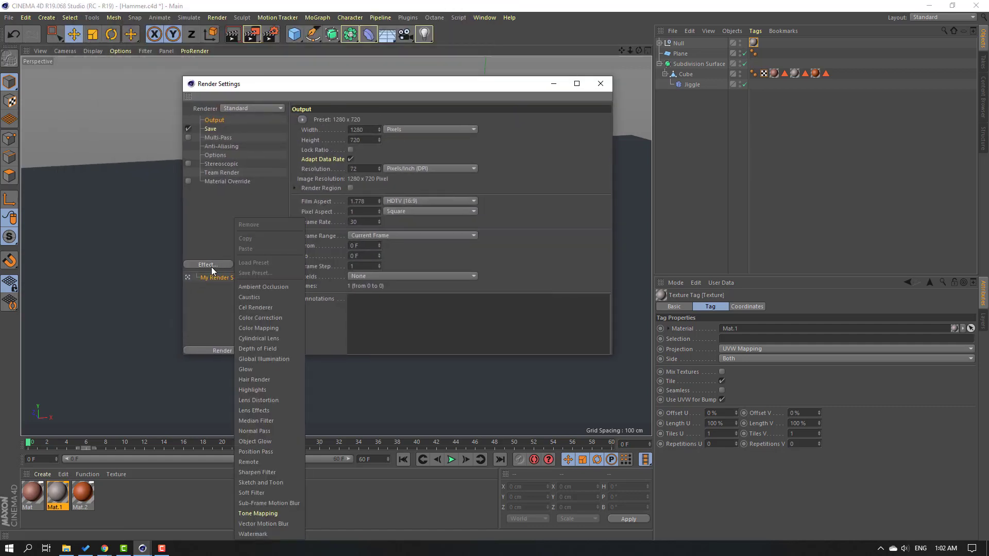
left_click(252, 287)
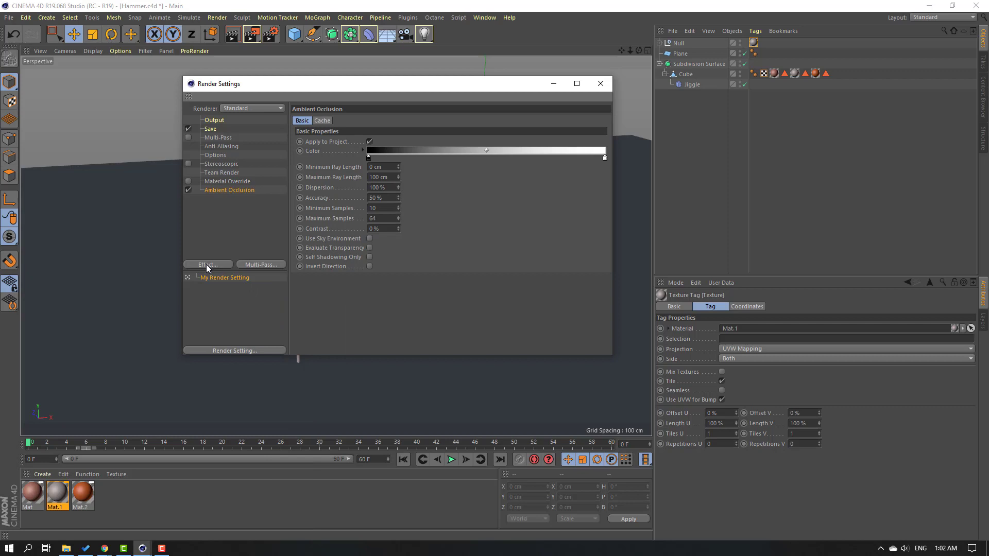
left_click(206, 264)
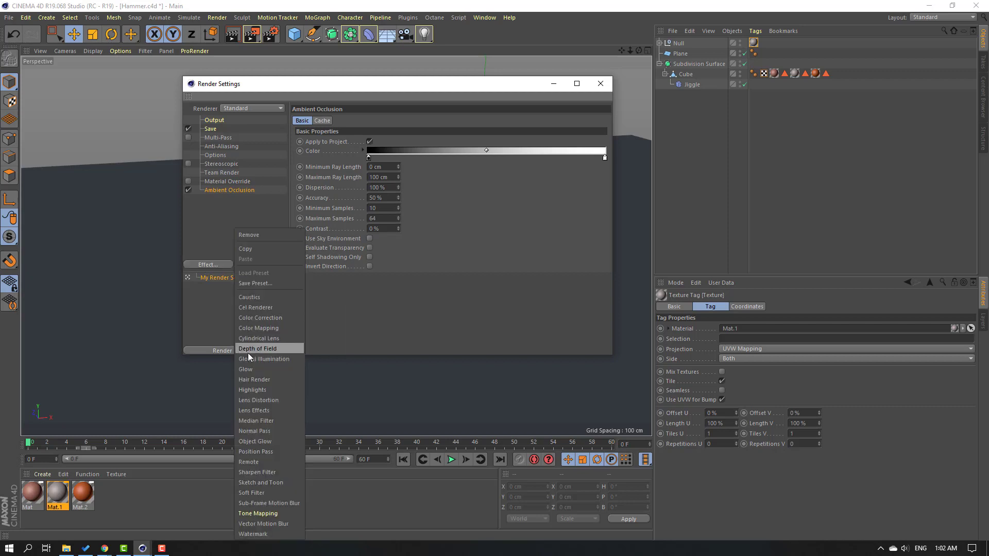
left_click(267, 358)
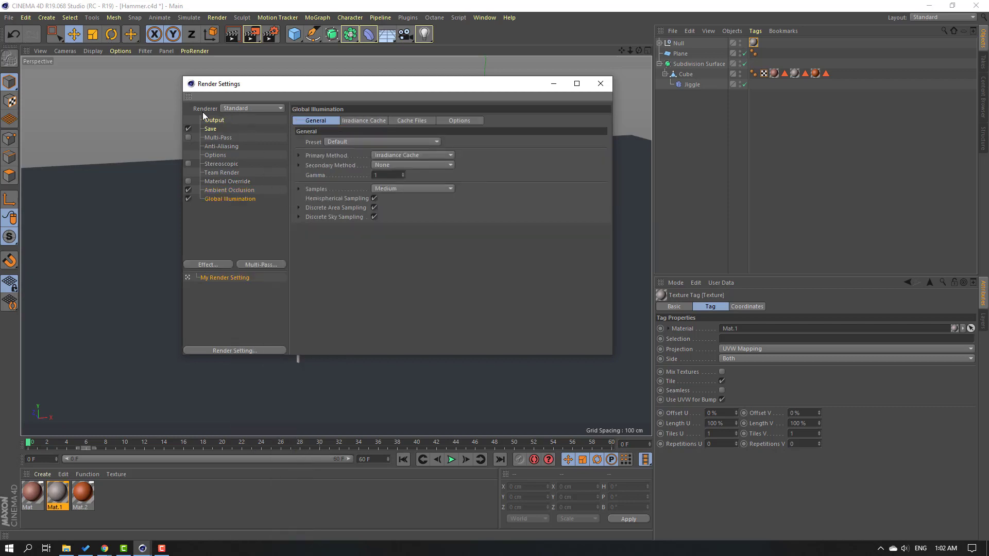
Switch the renderer from Standard to Physical and close the render settings
left_click(249, 107)
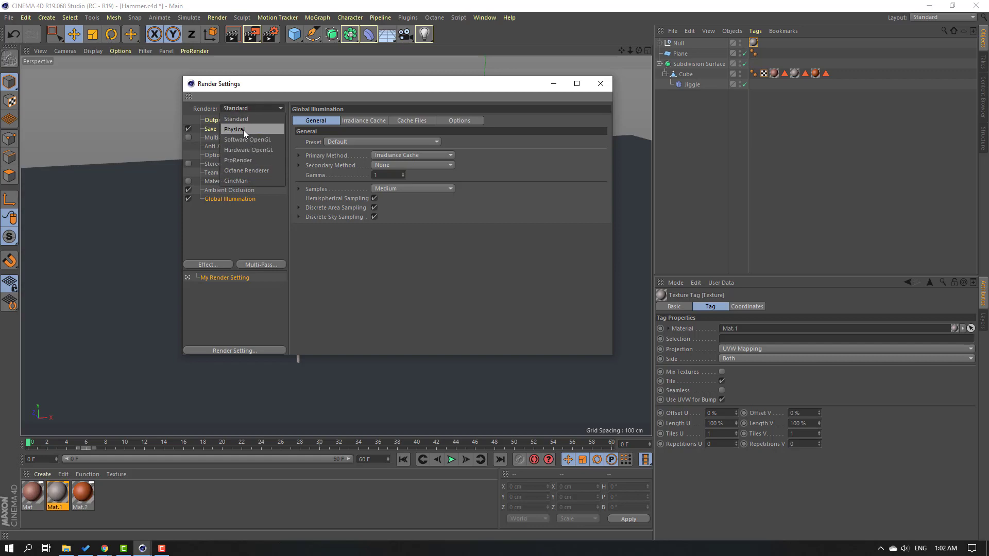
left_click(242, 129)
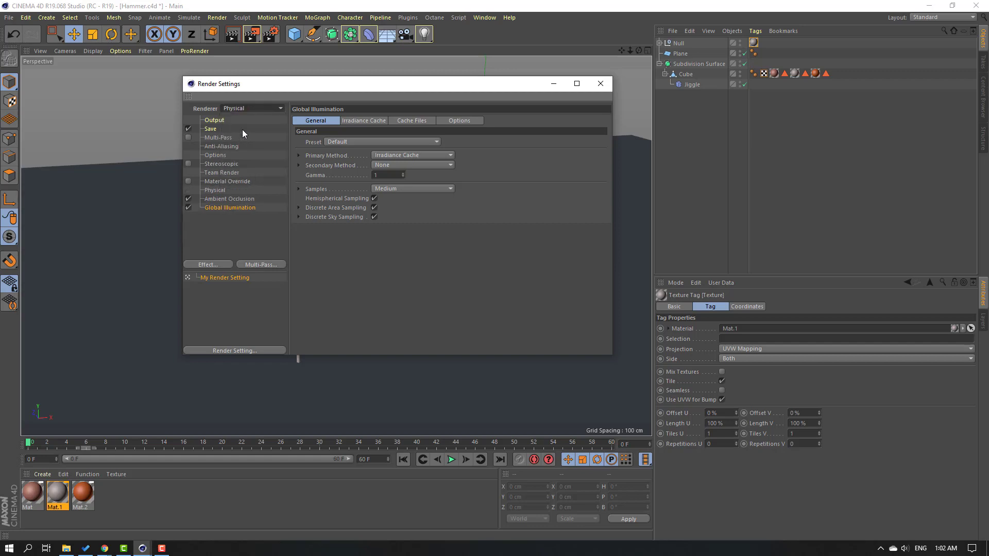
left_click(601, 83)
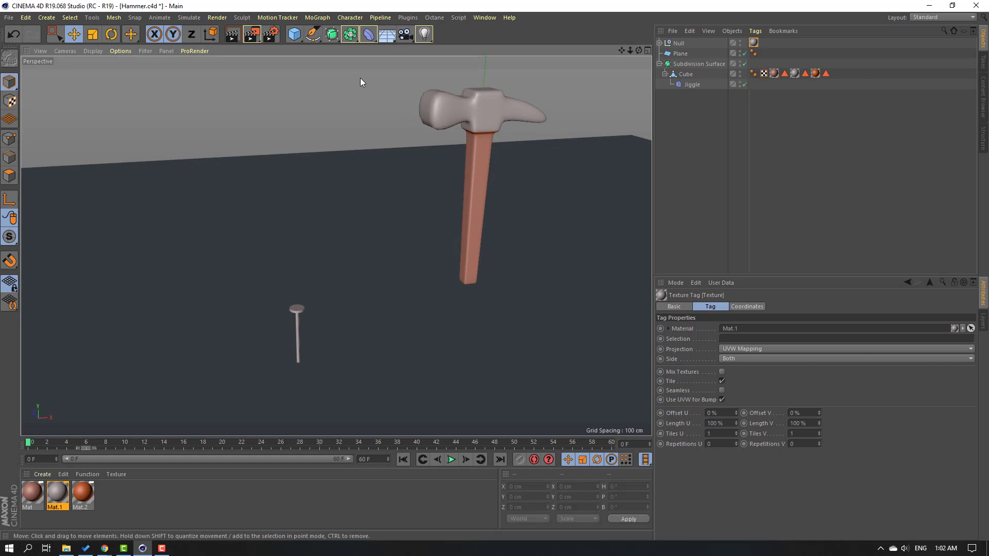
Add a Physical Sky to the scene and render the active view to check the lighting
left_click(388, 38)
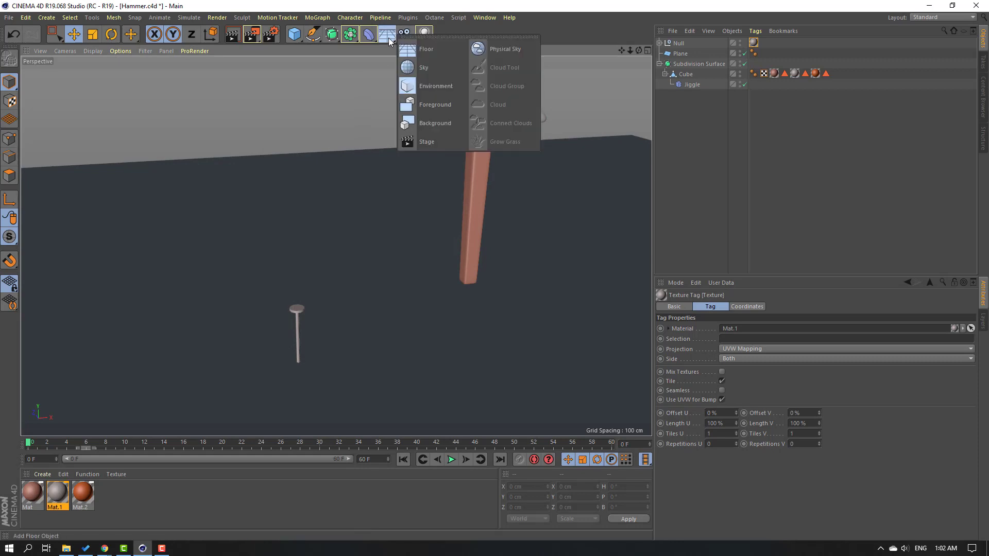
left_click(509, 53)
left_click(235, 40)
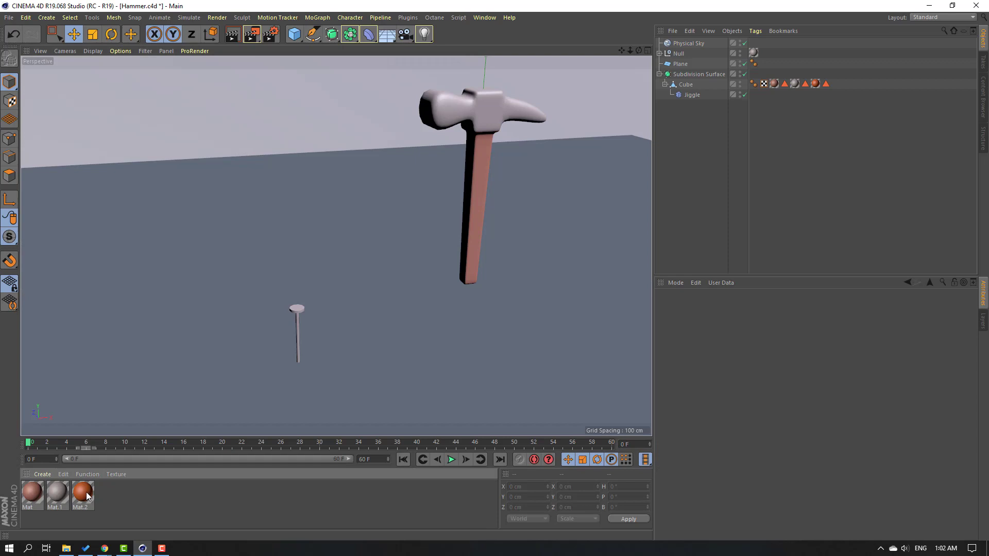
Duplicate the orange material Mat.2 and assign the copy to the floor plane
left_click(84, 494)
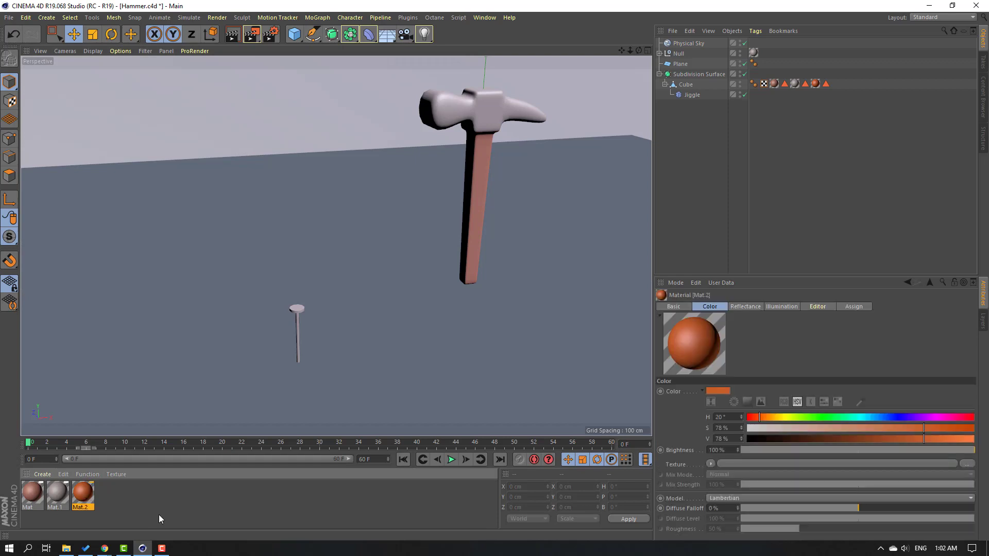
double_click(110, 499)
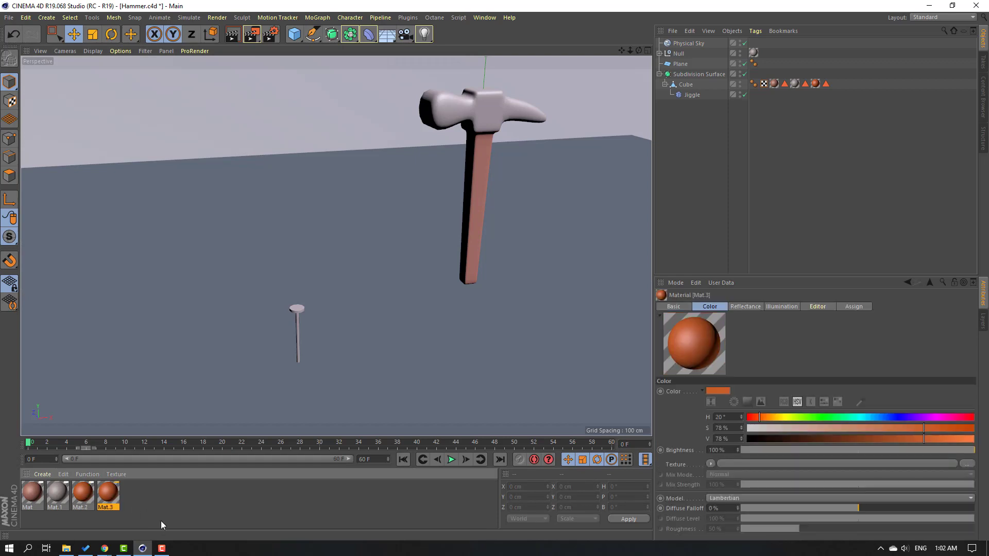
left_click(106, 493)
left_click_drag(167, 219, 171, 227)
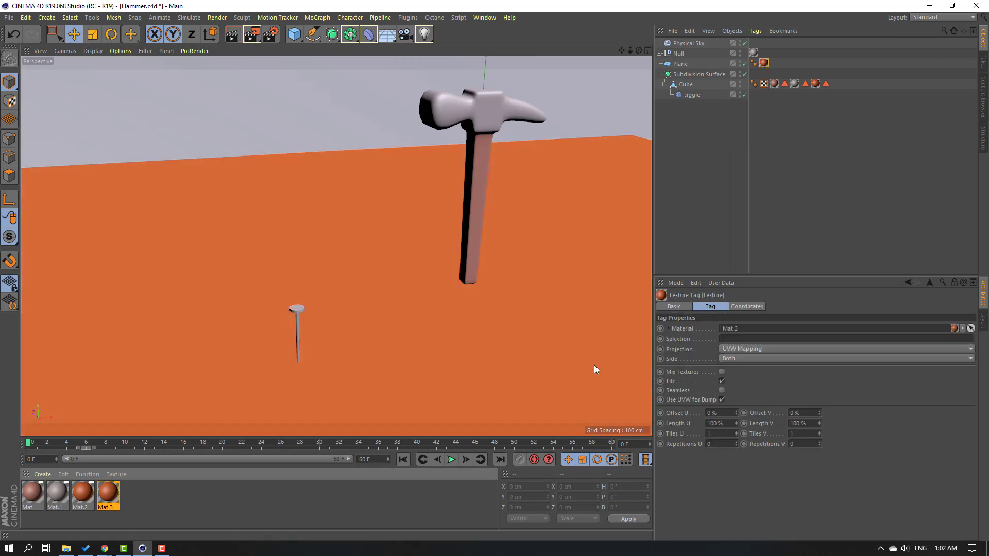
Change the floor material's color to blue with H 193°, S 41% and V 61%, and render the active view
left_click(108, 493)
left_click_drag(783, 418, 779, 419)
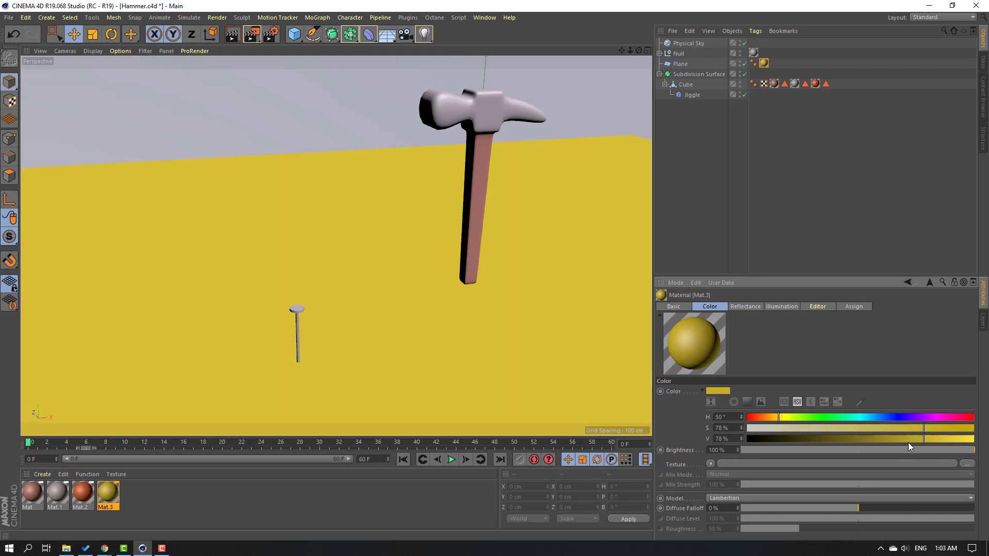
left_click_drag(889, 418, 884, 438)
left_click_drag(871, 428, 829, 428)
left_click(235, 33)
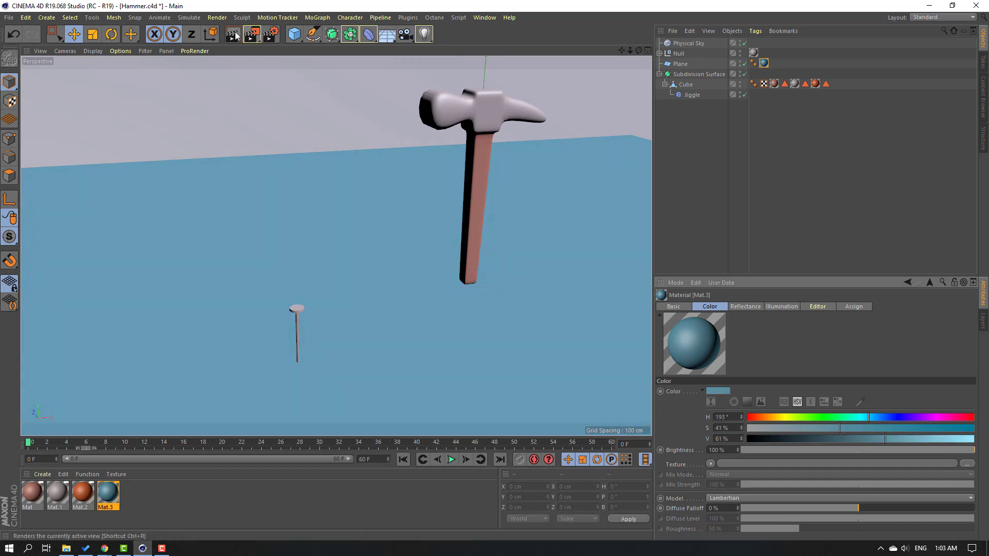